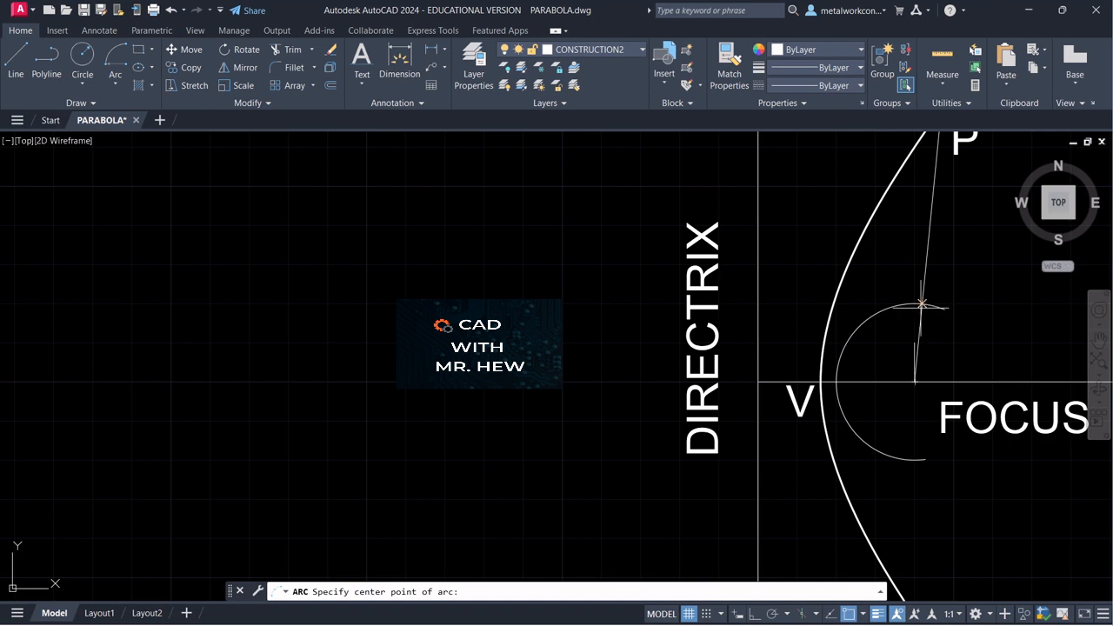
Draw a radius 20 Center, Start, End arc centred where the focus-to-P line meets the focus arc, crossing that arc's upper-left part.
click(921, 303)
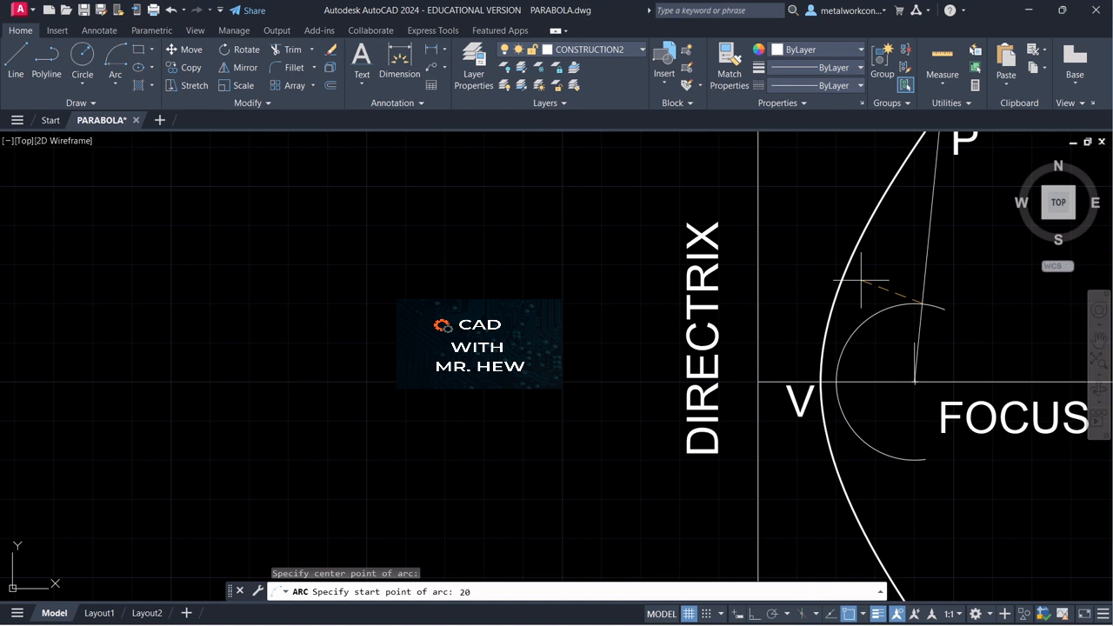
text(20)
key(Return)
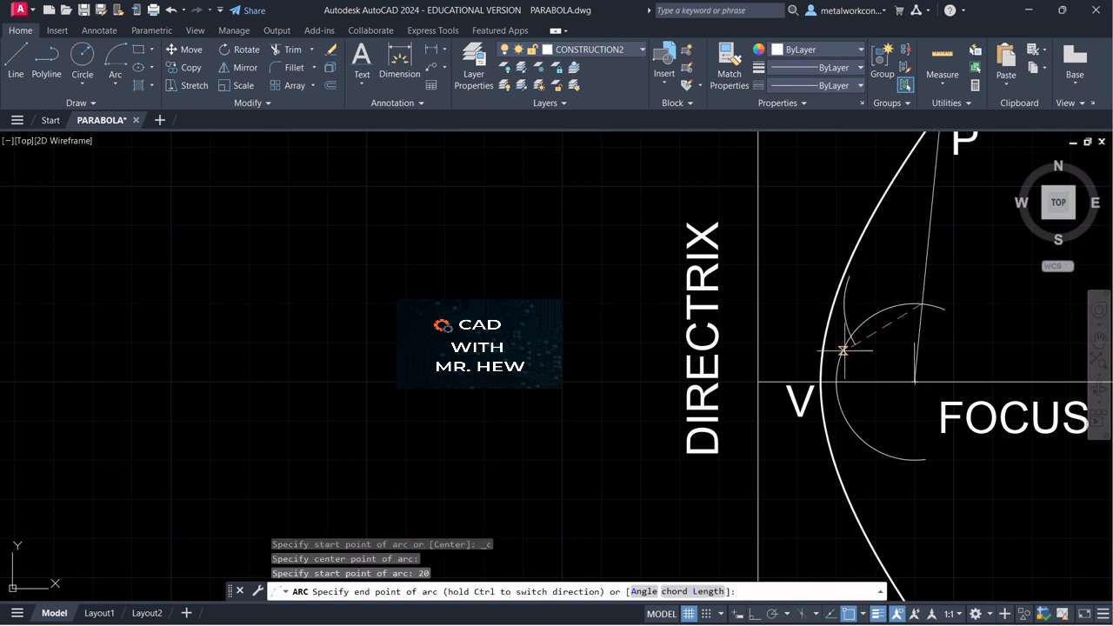
click(856, 352)
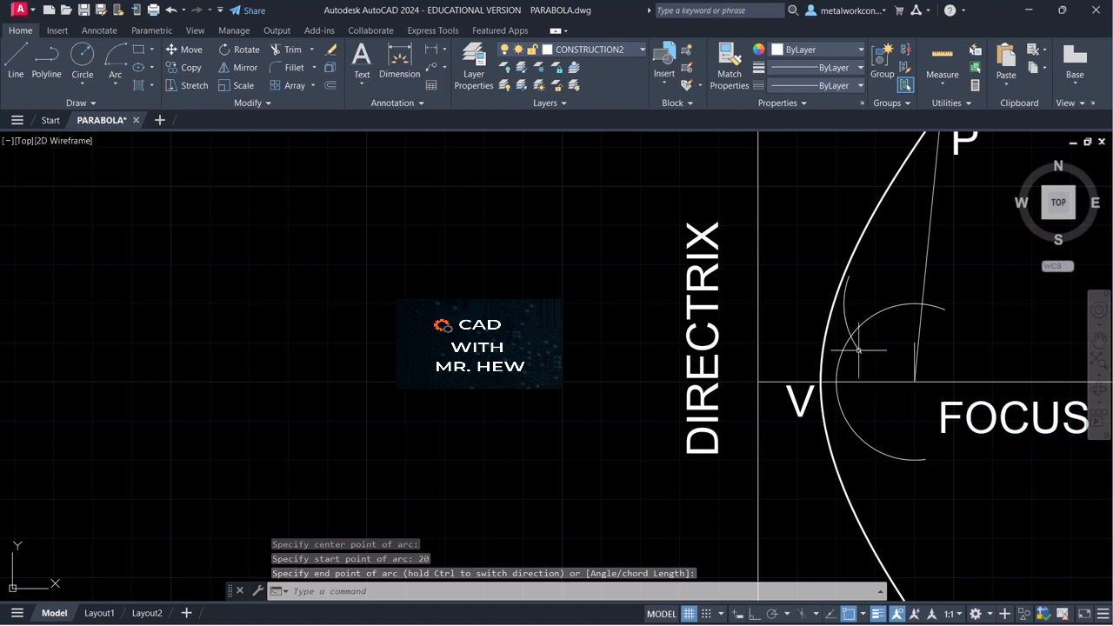
Draw a radius 20 arc centred where the first small arc crosses the focus arc, sweeping below the axis to cross the focus arc again.
click(115, 85)
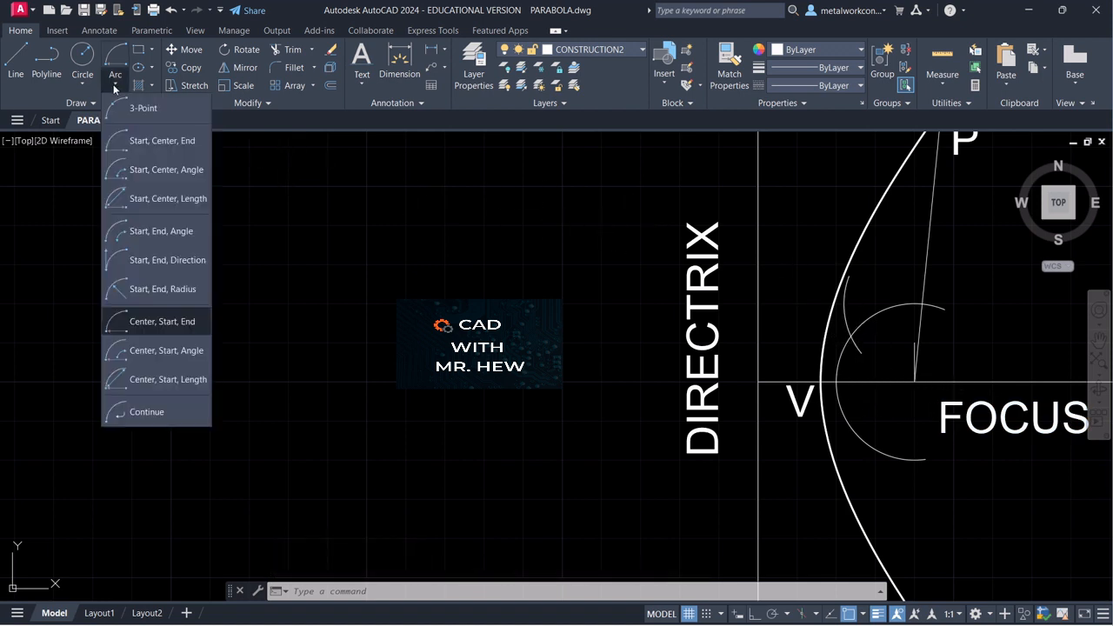
click(135, 322)
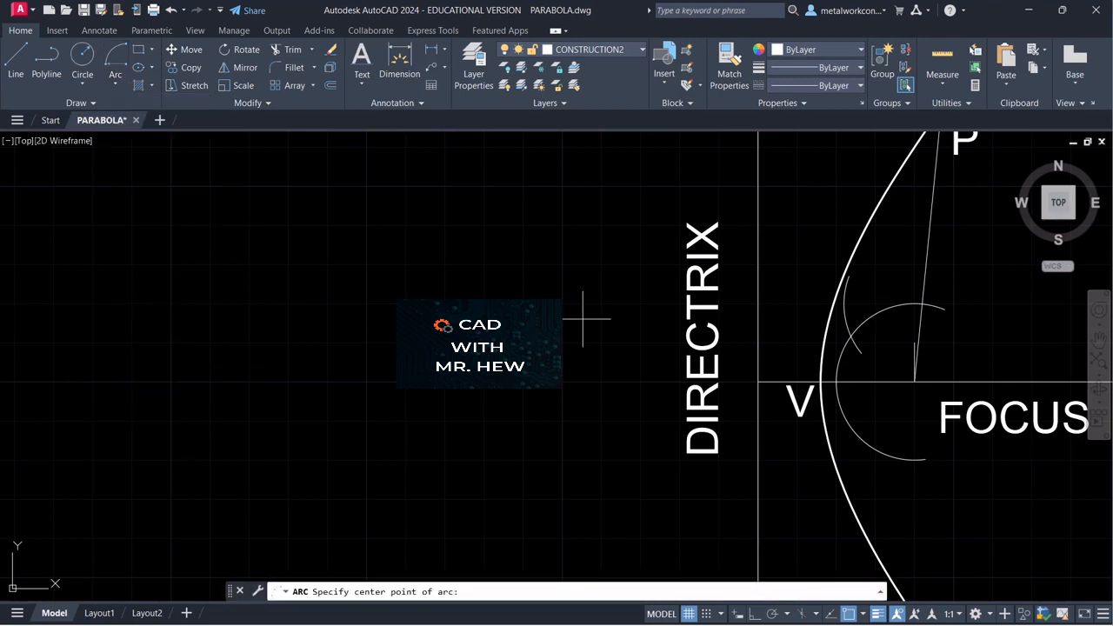
click(849, 323)
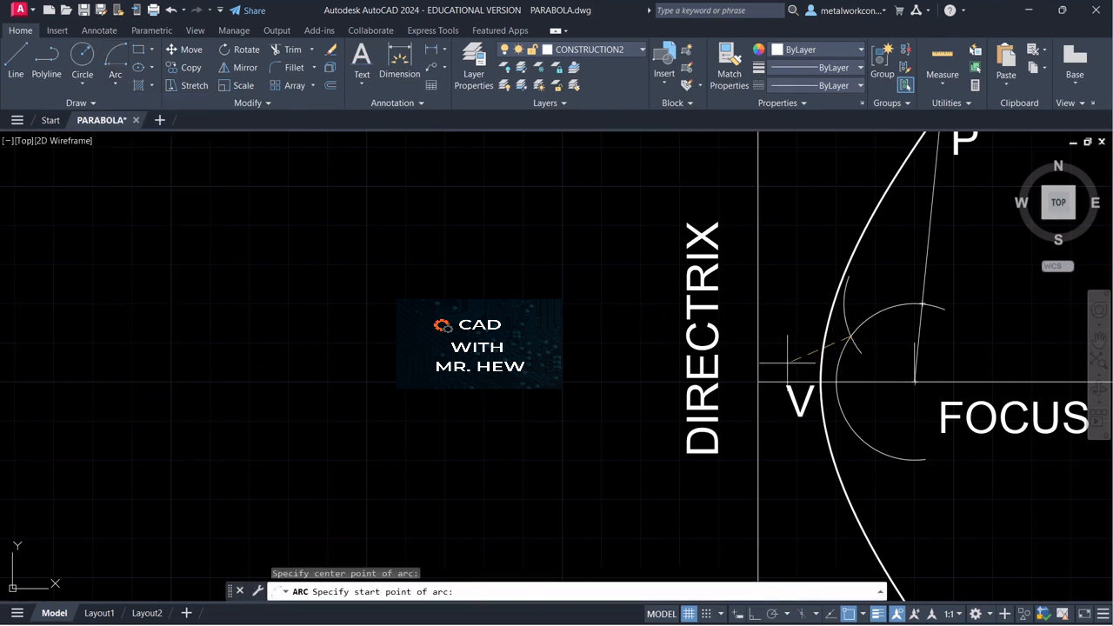
key(Return)
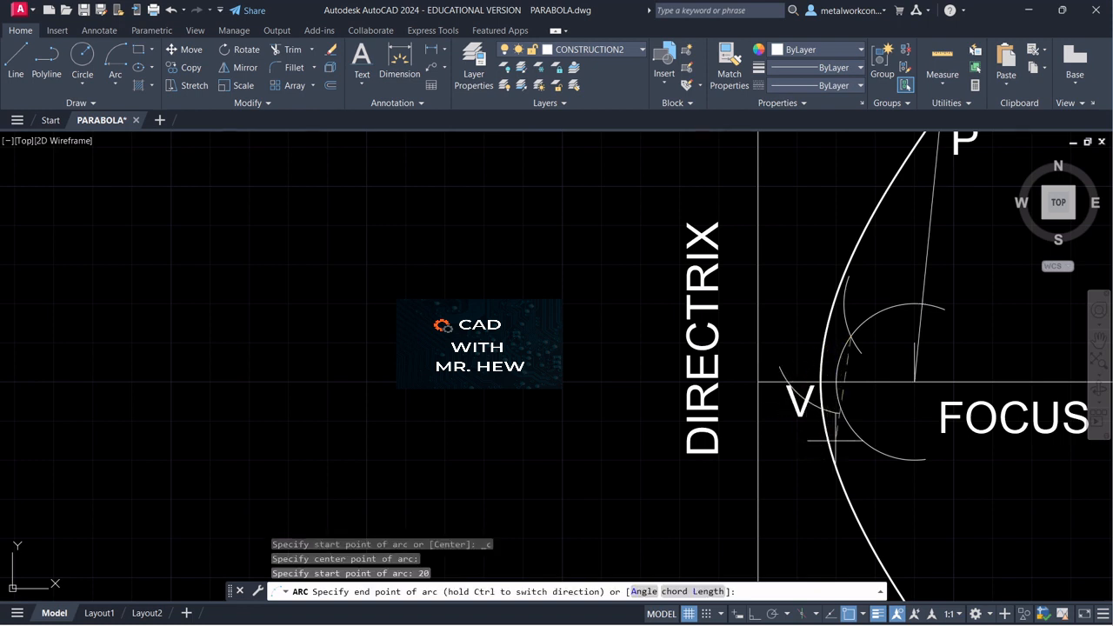
click(876, 434)
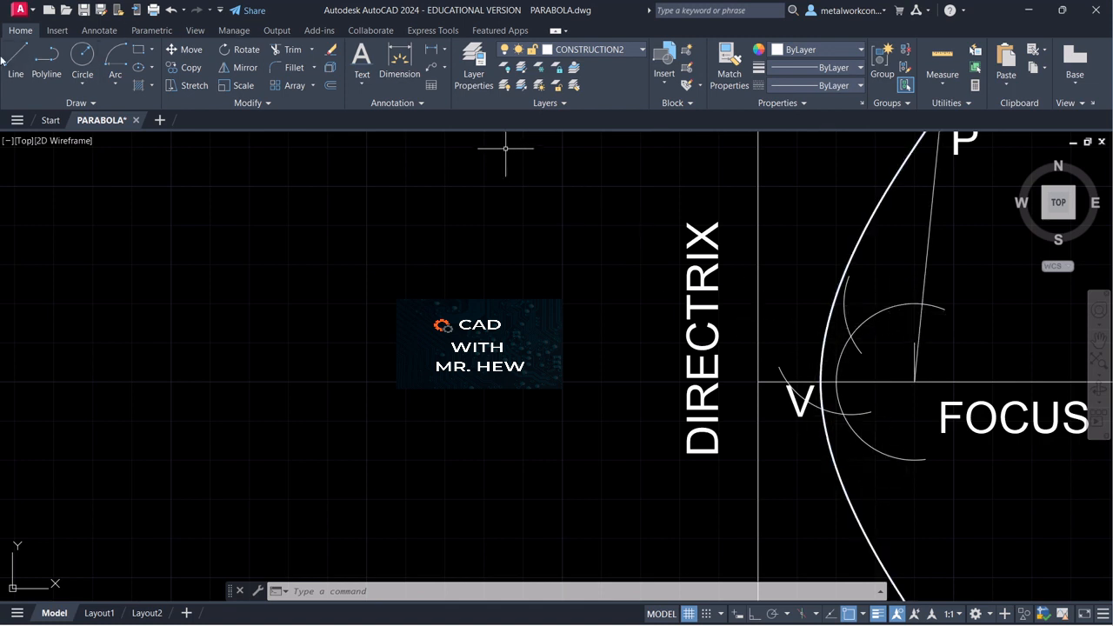
Add another radius 20 arc about the same upper crossing on the focus arc, running down between the directrix and V to the axis.
click(114, 85)
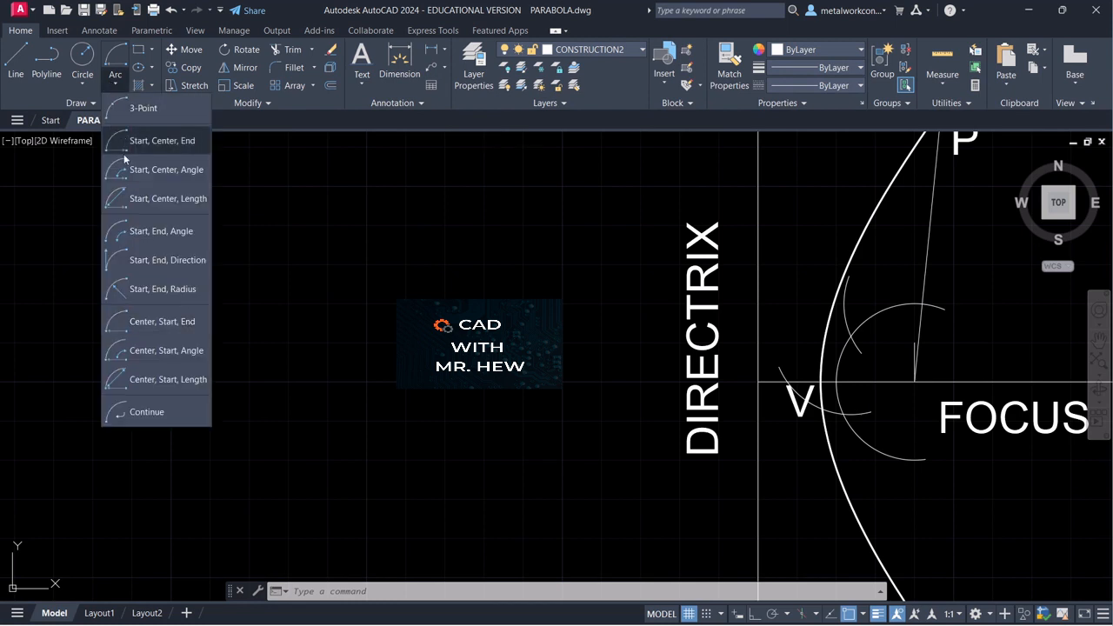
click(145, 319)
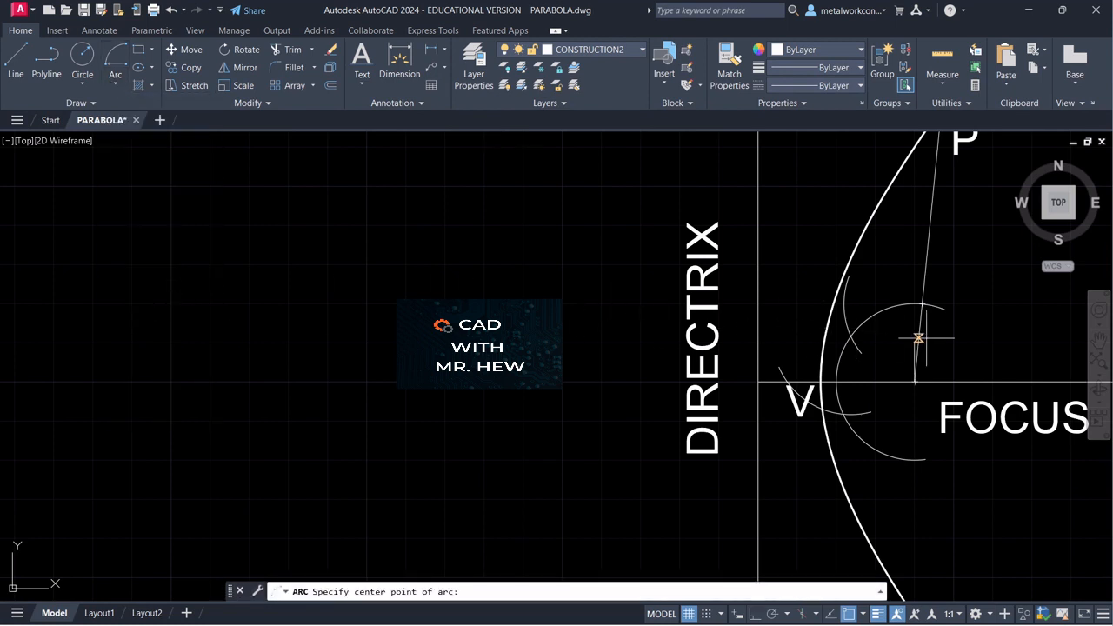
click(858, 329)
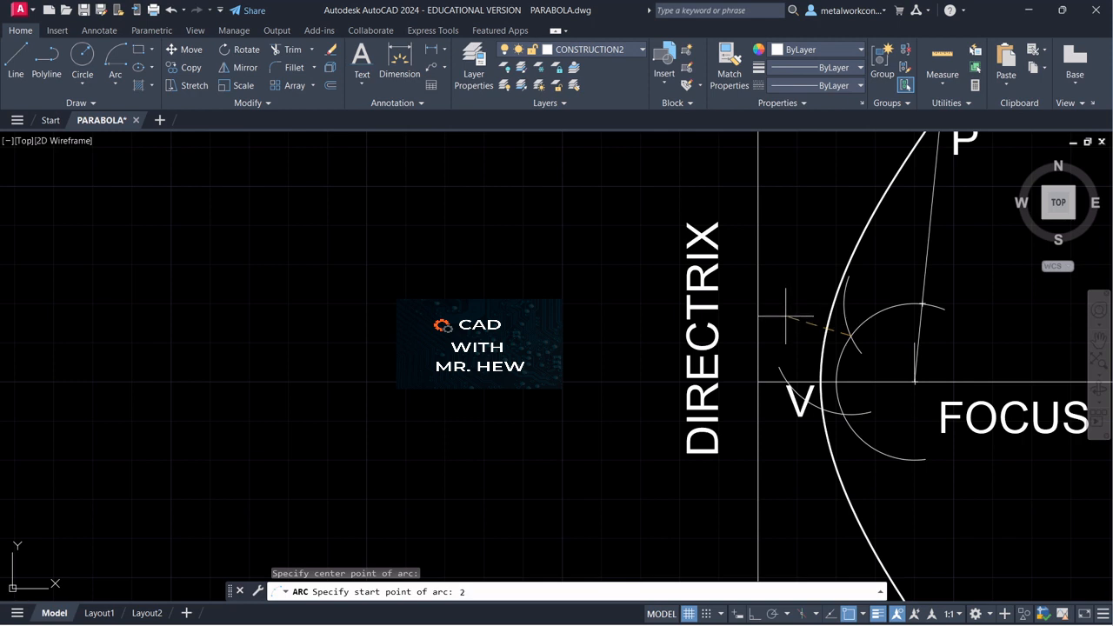
text(20)
key(Return)
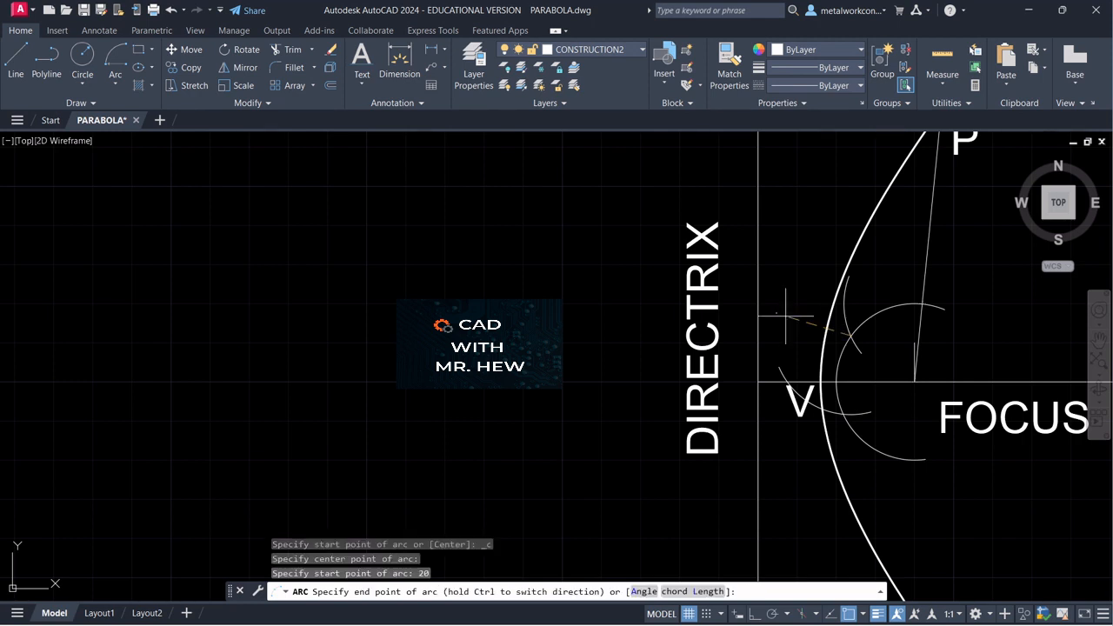
click(781, 391)
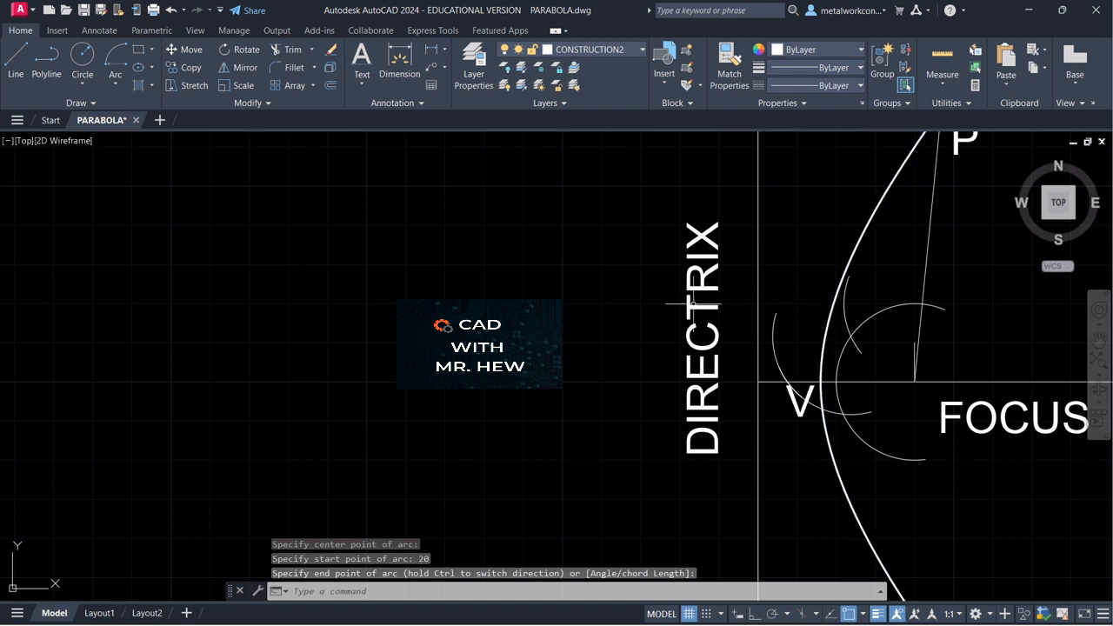
Draw a radius 20 arc centred on the lower crossing of the focus arc, intersecting the previous arcs just above V.
click(115, 84)
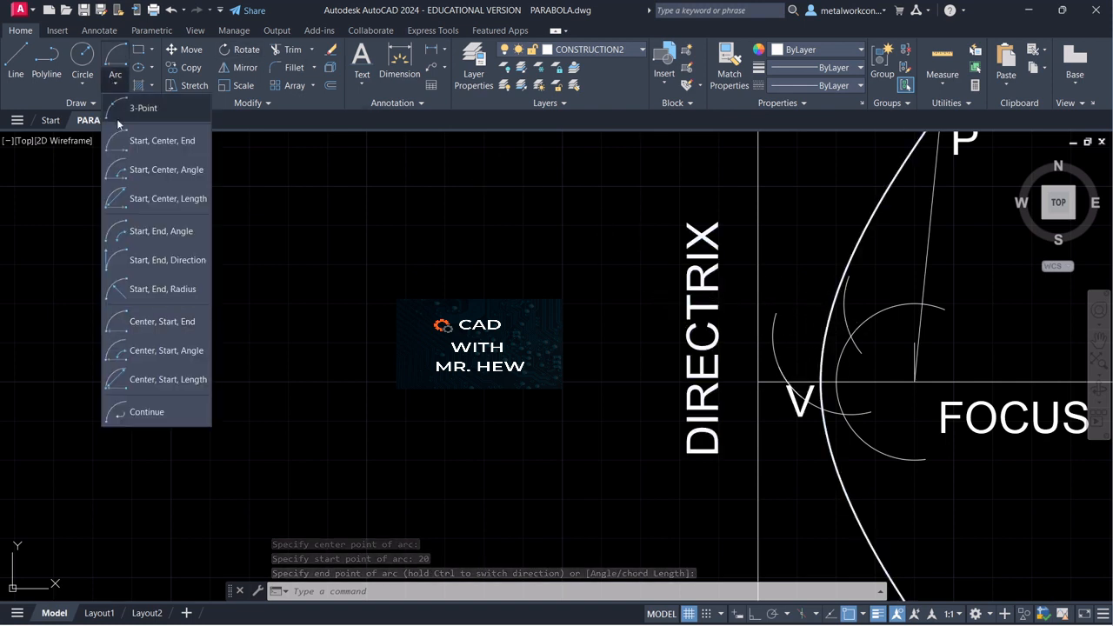
click(147, 328)
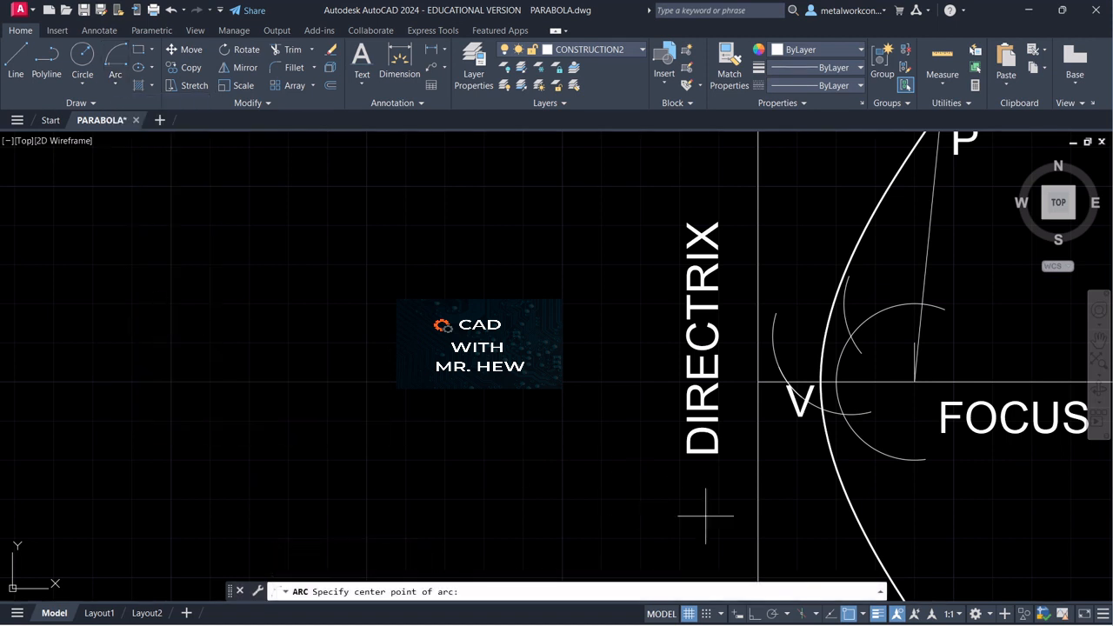
click(844, 416)
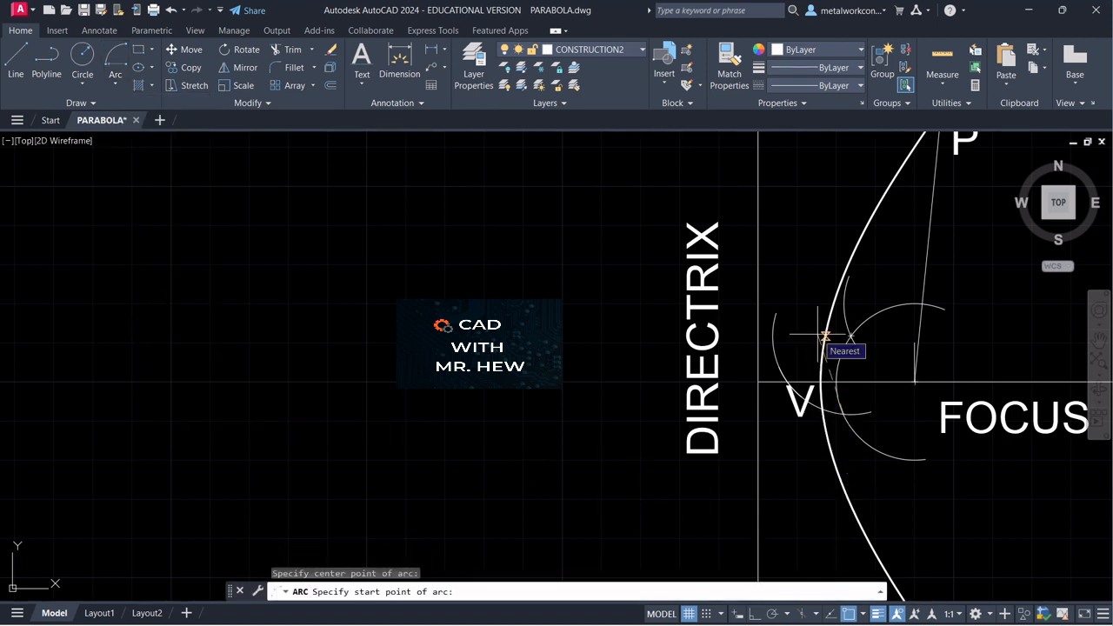
text(20)
key(Return)
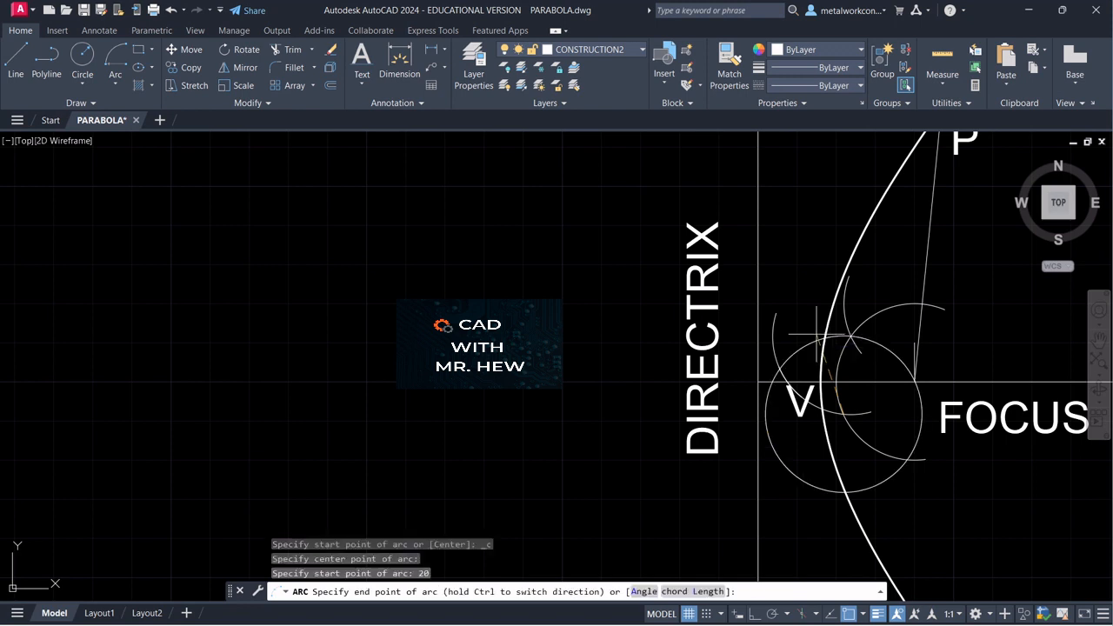
click(771, 387)
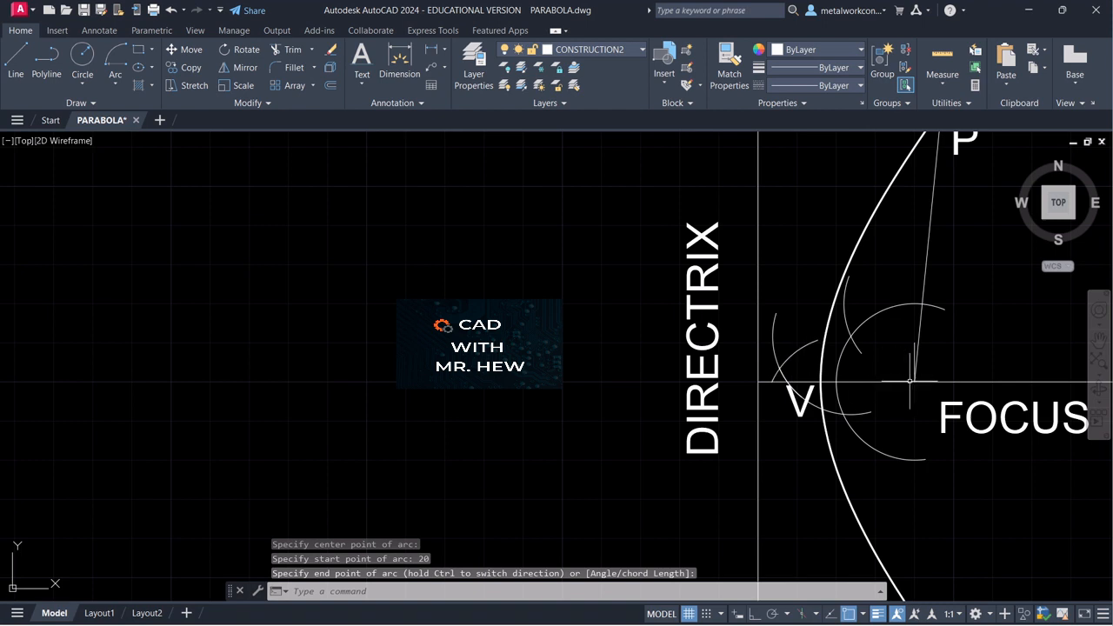
Draw a line from the focus to the intersection of the radius 20 arcs near the directrix.
click(16, 60)
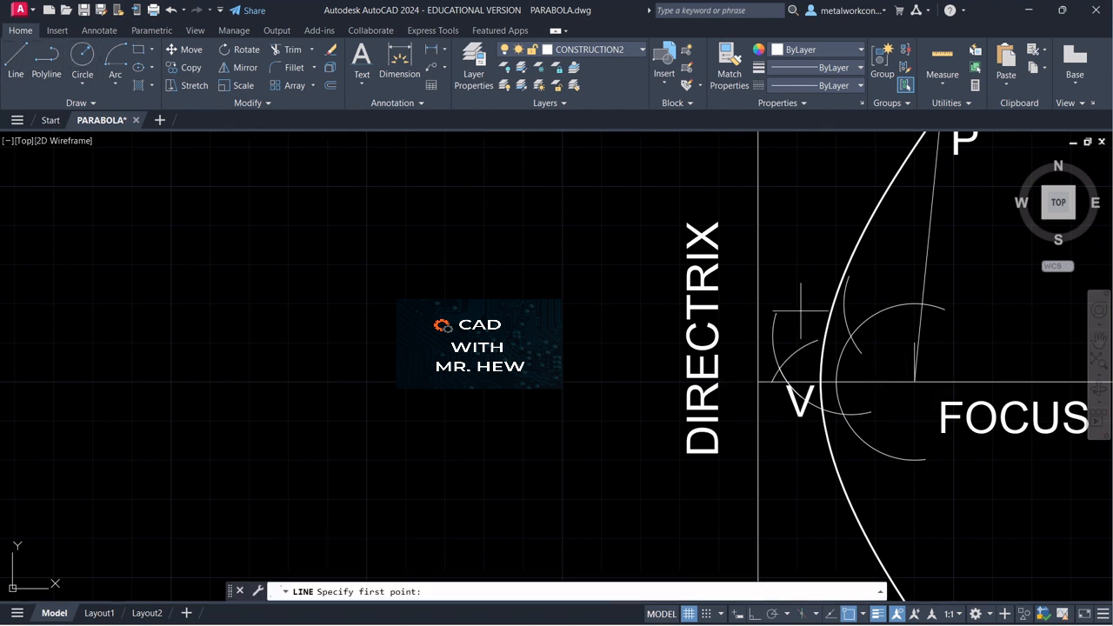
click(915, 380)
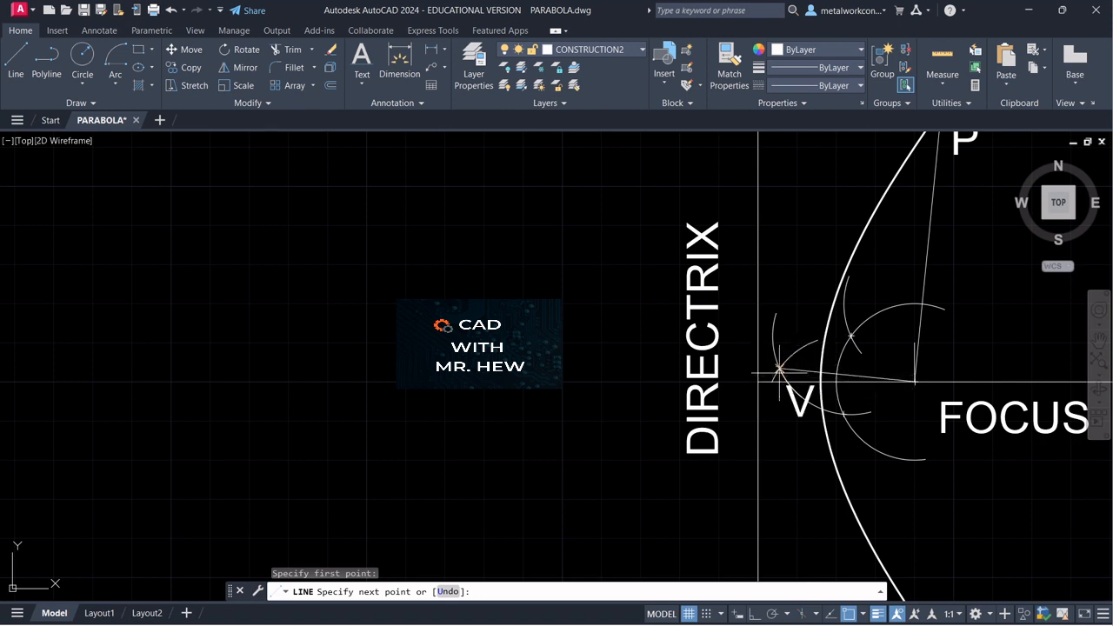
click(780, 369)
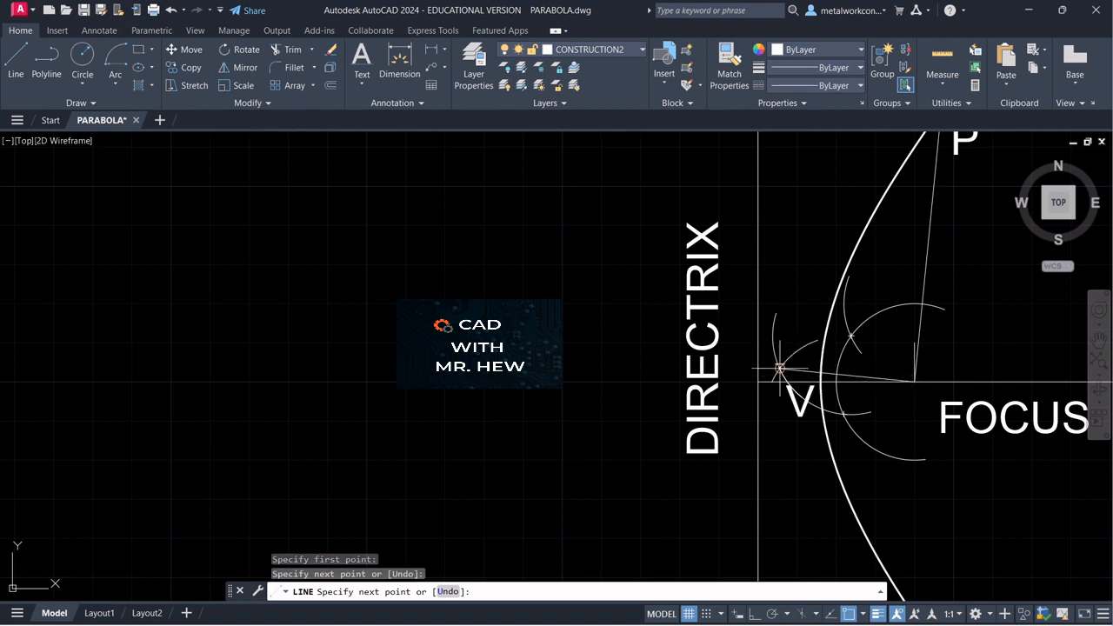
key(Return)
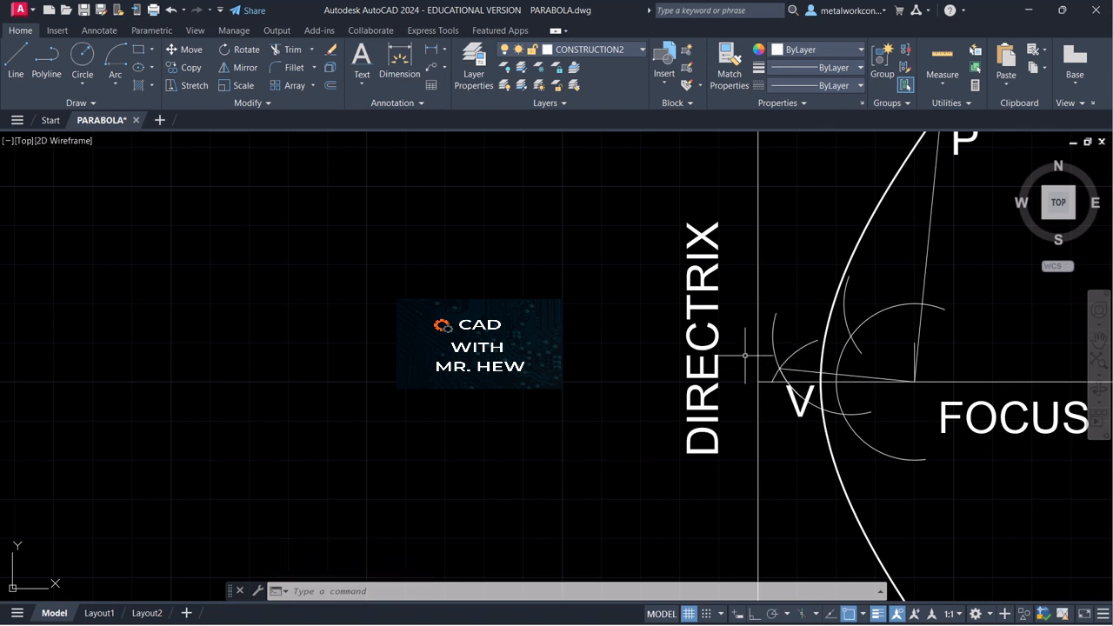
Extend the new line from the focus through the arc intersection until it meets the directrix.
click(1100, 340)
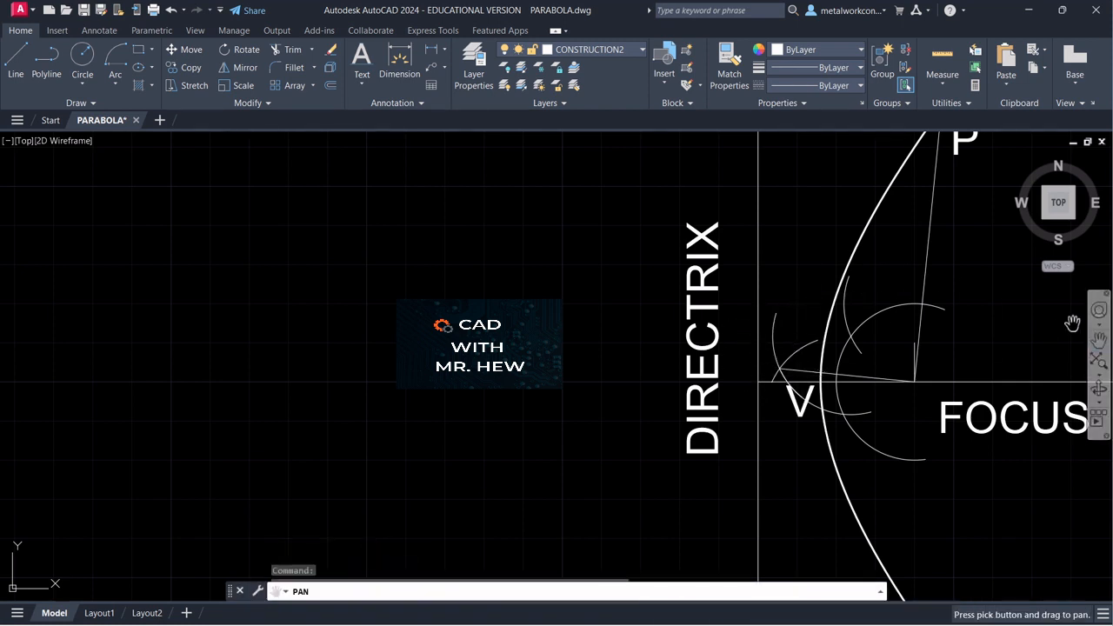
mouse_move(1028, 312)
mouse_down()
mouse_move(1001, 365)
mouse_move(999, 408)
mouse_up()
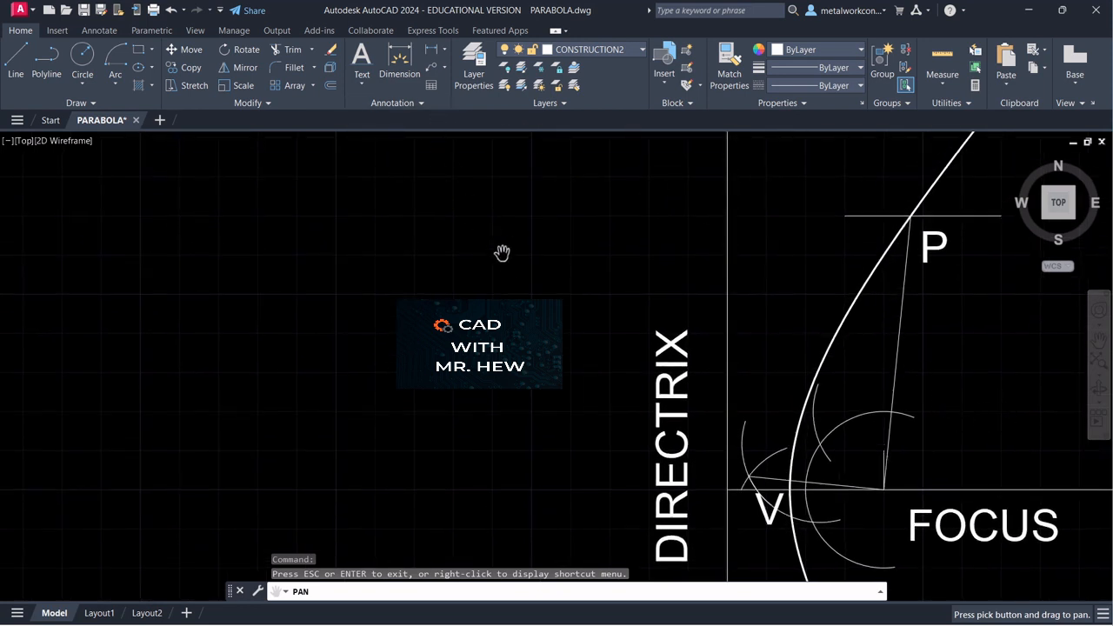
key(Escape)
text(E)
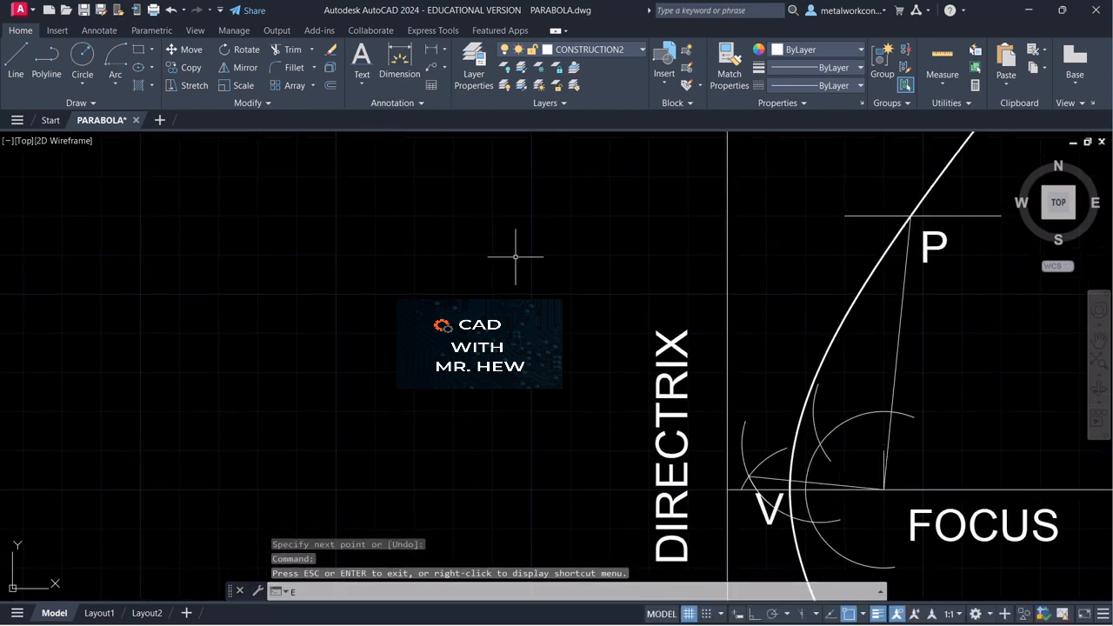
text(XT)
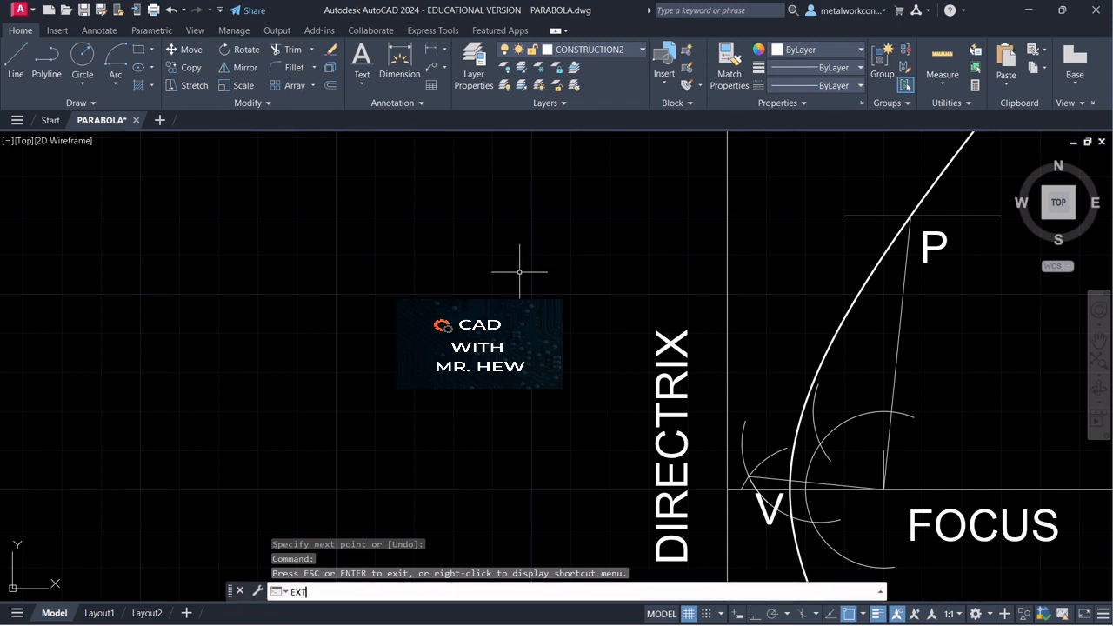
text(e)
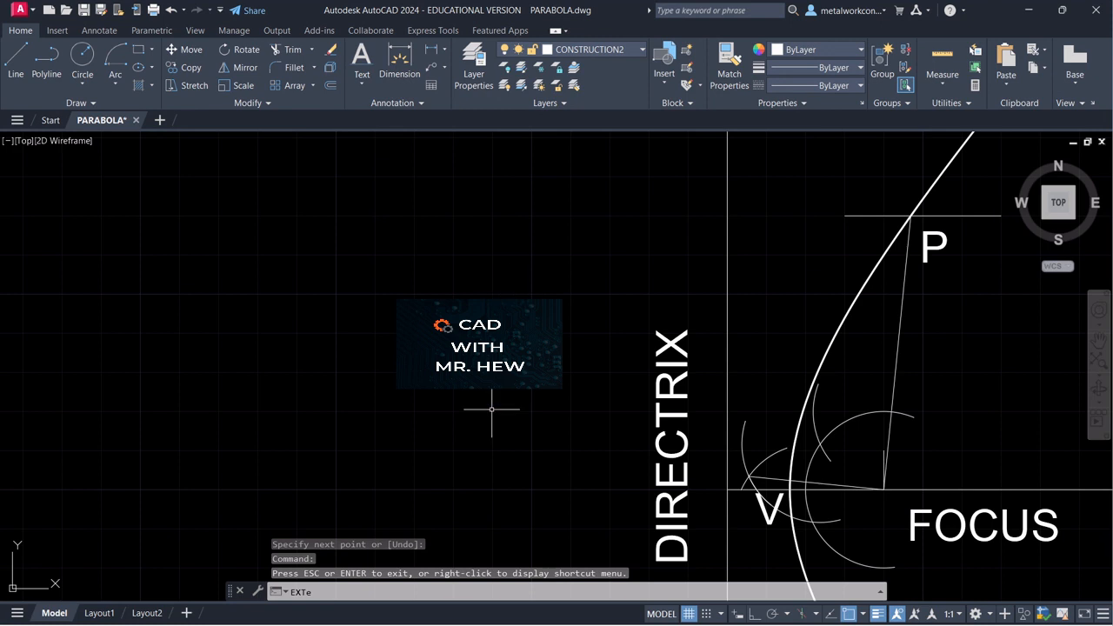
key(BackSpace)
key(BackSpace)
key(BackSpace)
key(BackSpace)
text(exten)
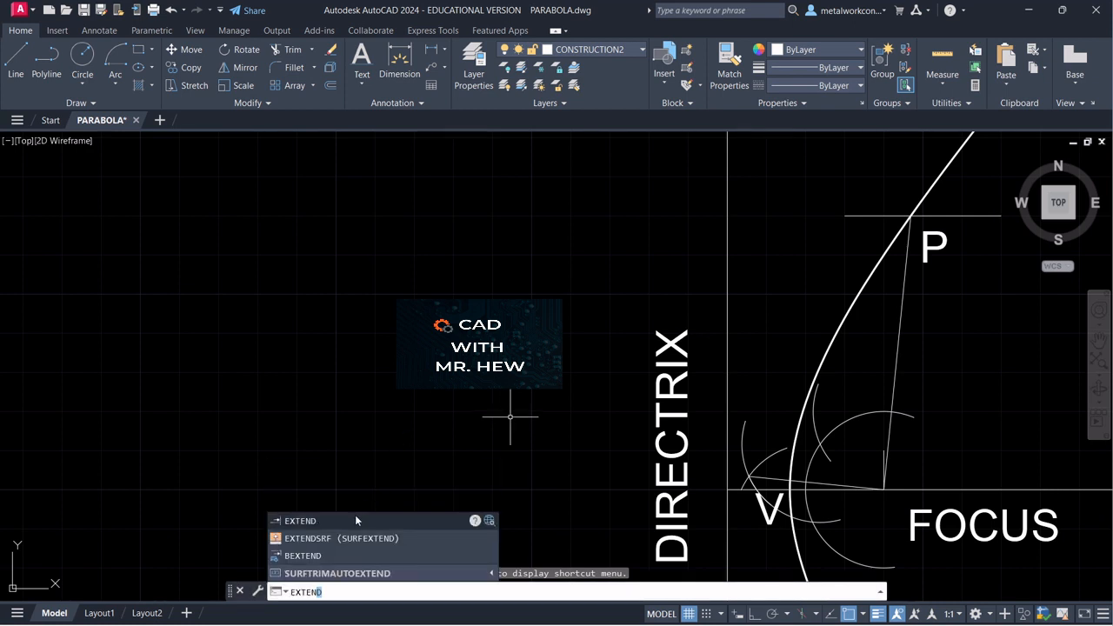
click(355, 519)
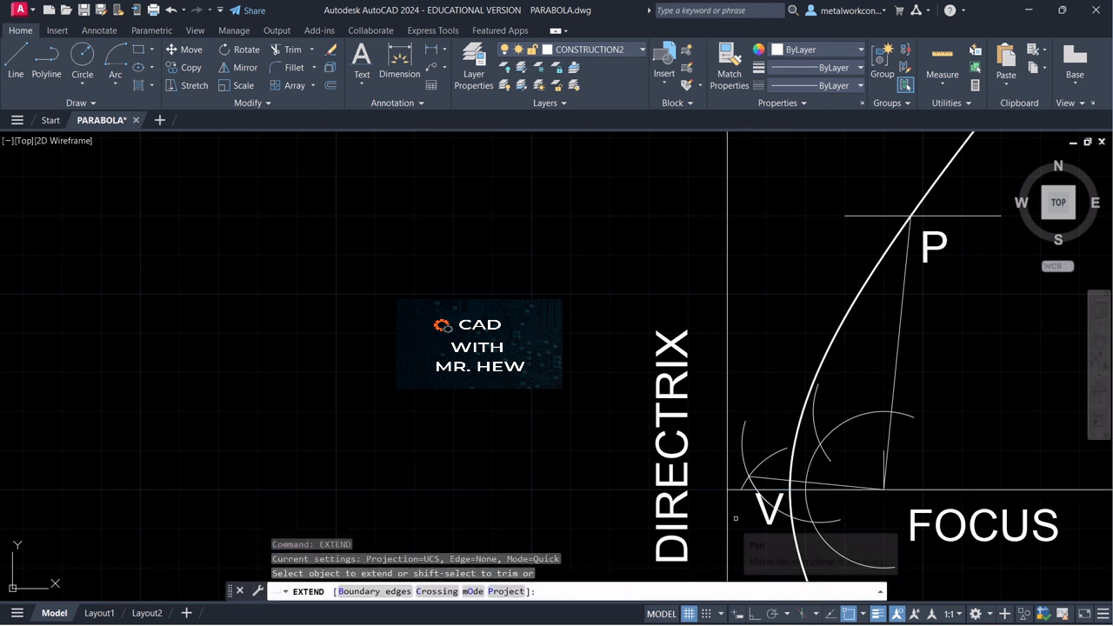
click(770, 479)
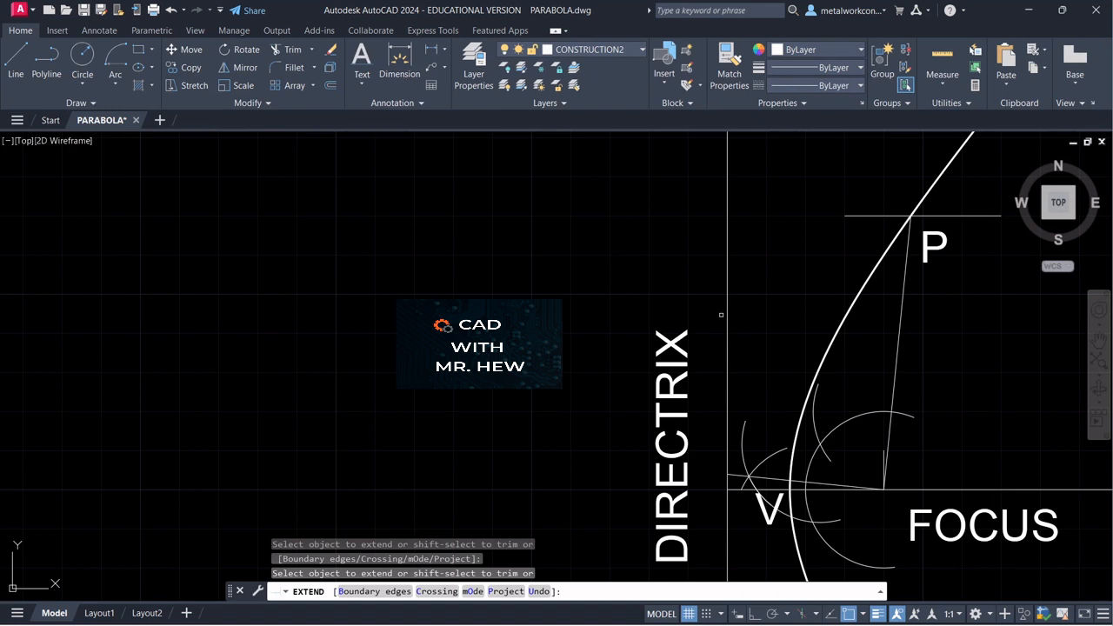
click(726, 323)
key(Return)
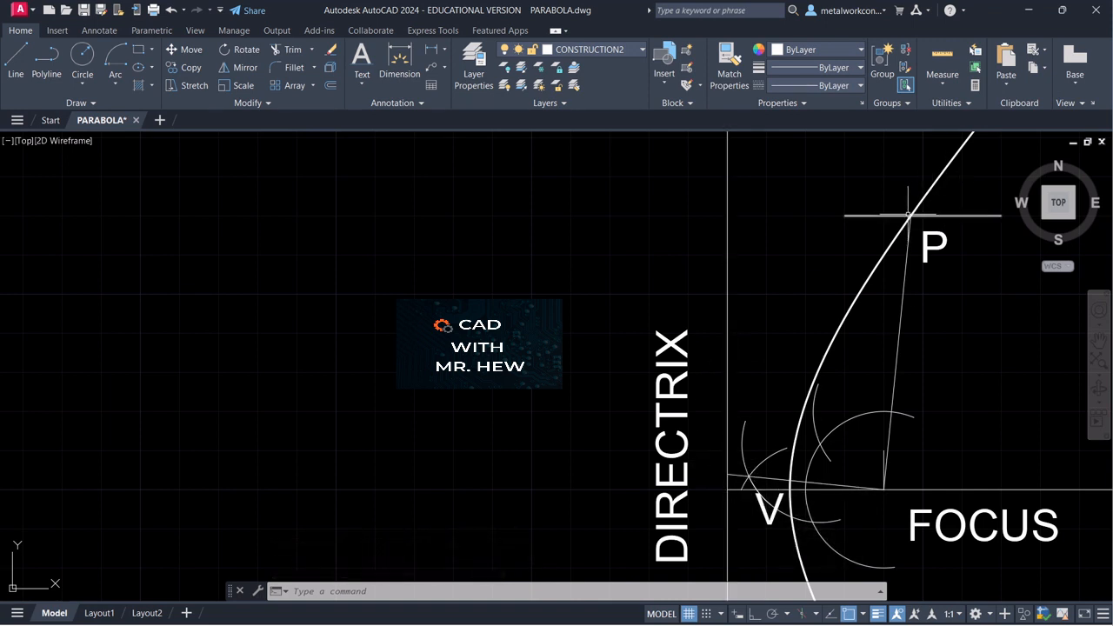
Draw a line from the extended line's endpoint on the directrix to point P on the parabola.
click(19, 59)
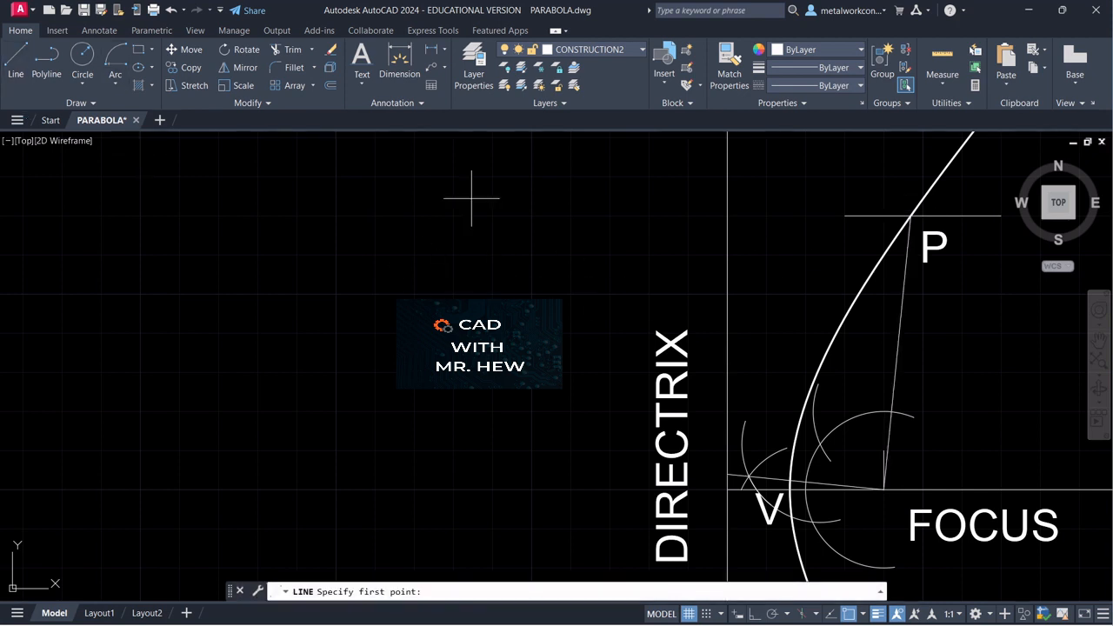
click(727, 474)
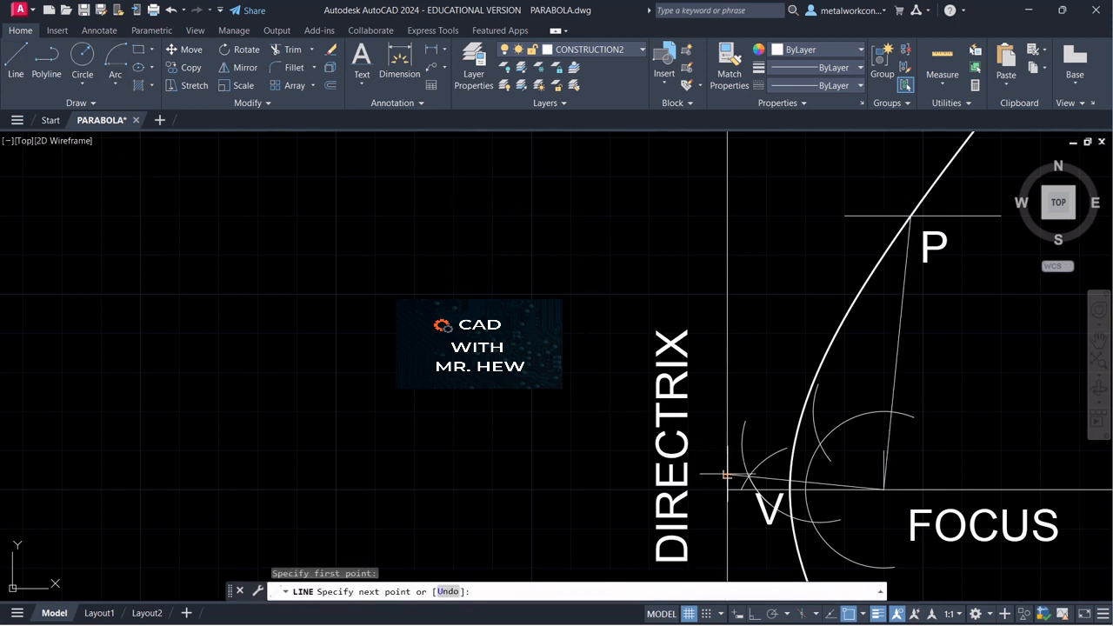
click(910, 214)
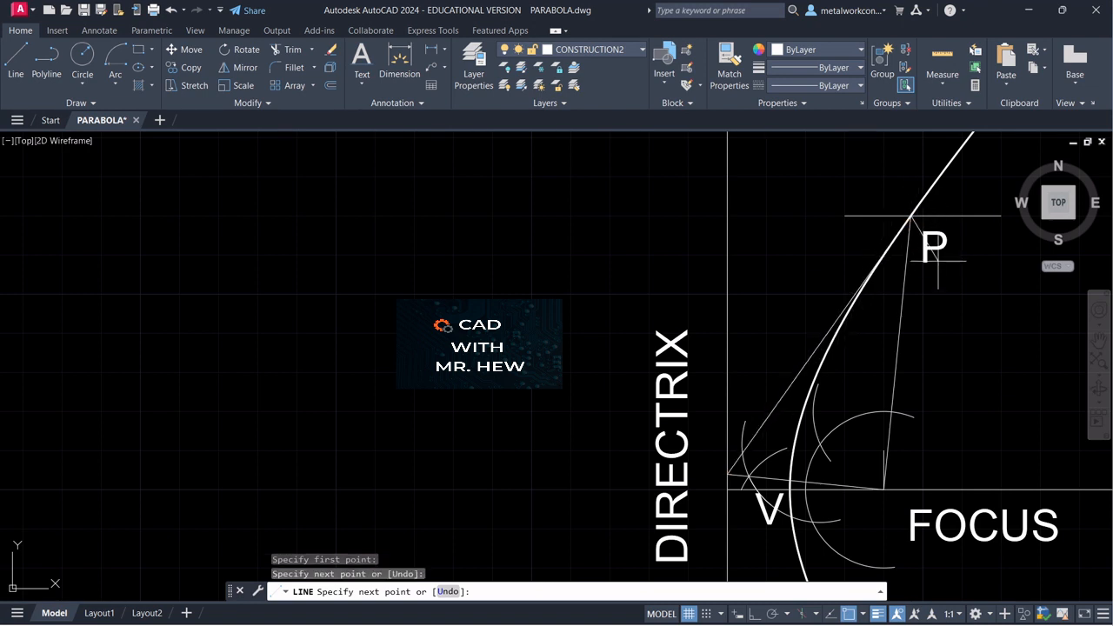
key(Return)
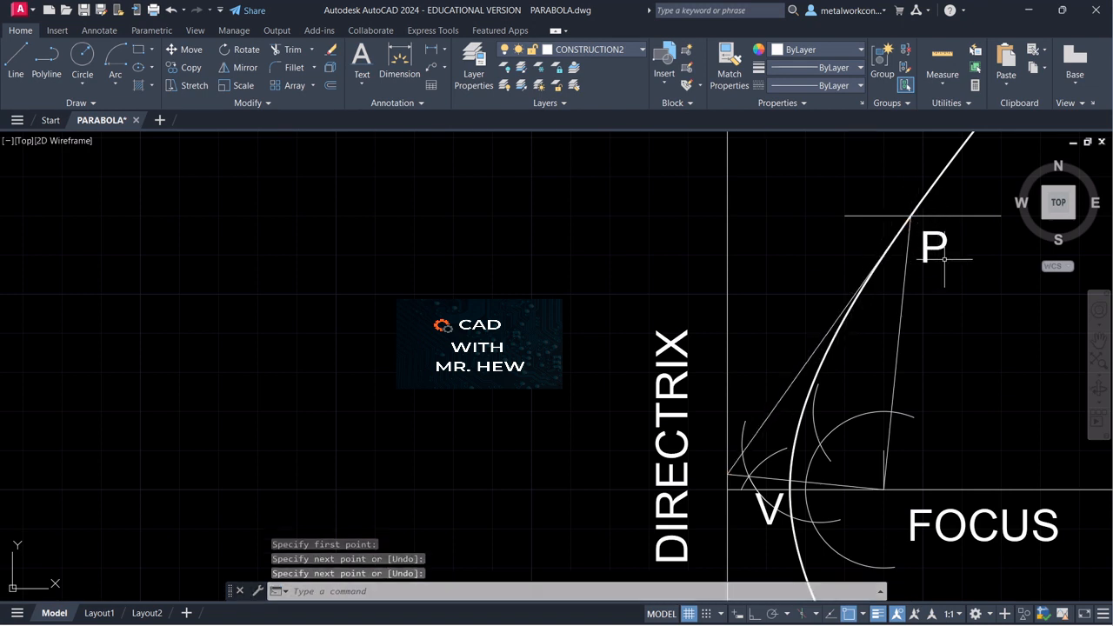
Try to extend the line running from the directrix to P beyond point P.
click(1100, 340)
drag(974, 321, 914, 434)
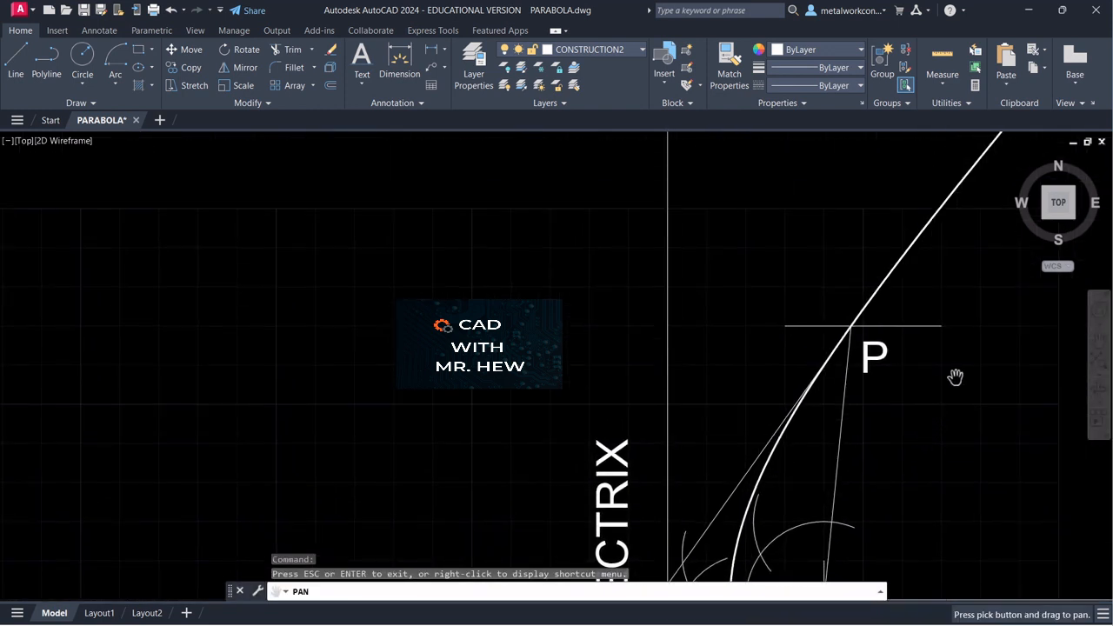
scroll(957, 381, down, 2)
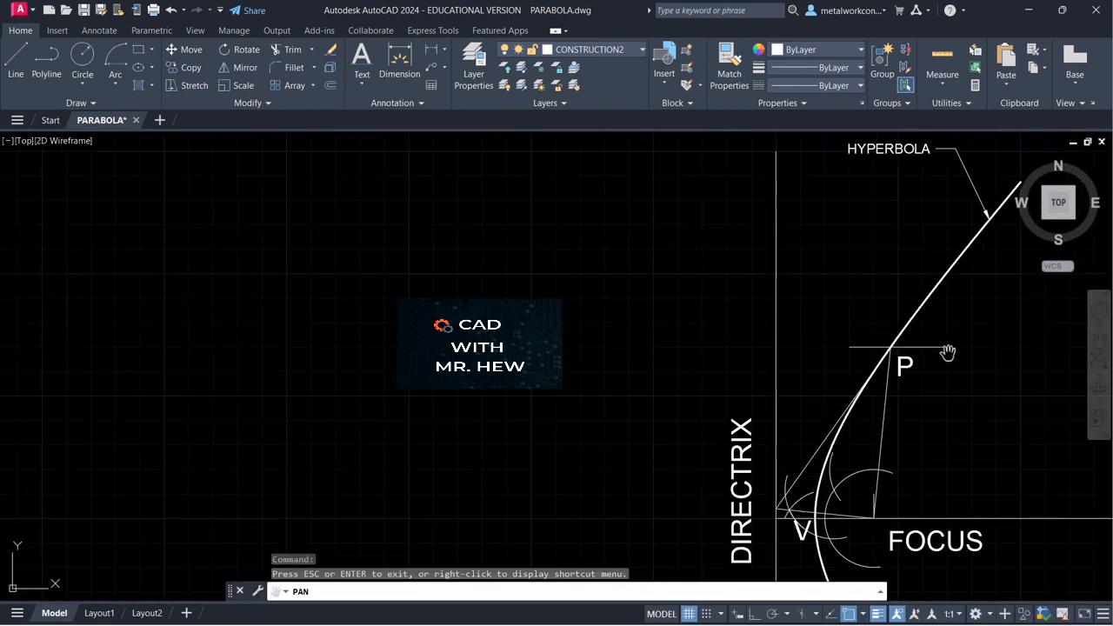
drag(948, 352, 949, 379)
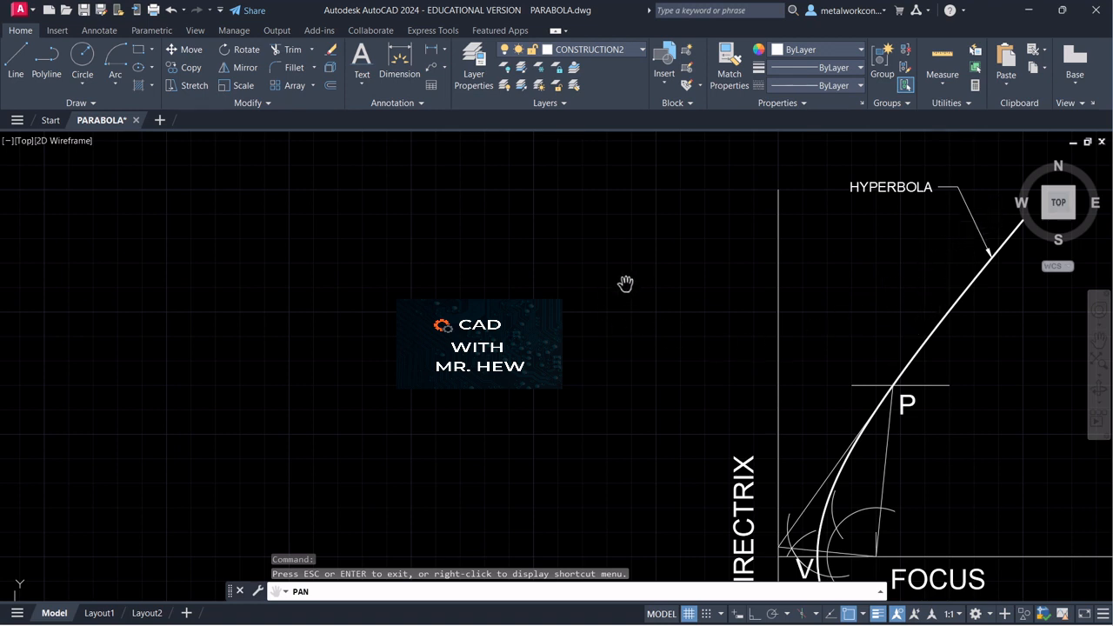
key(Escape)
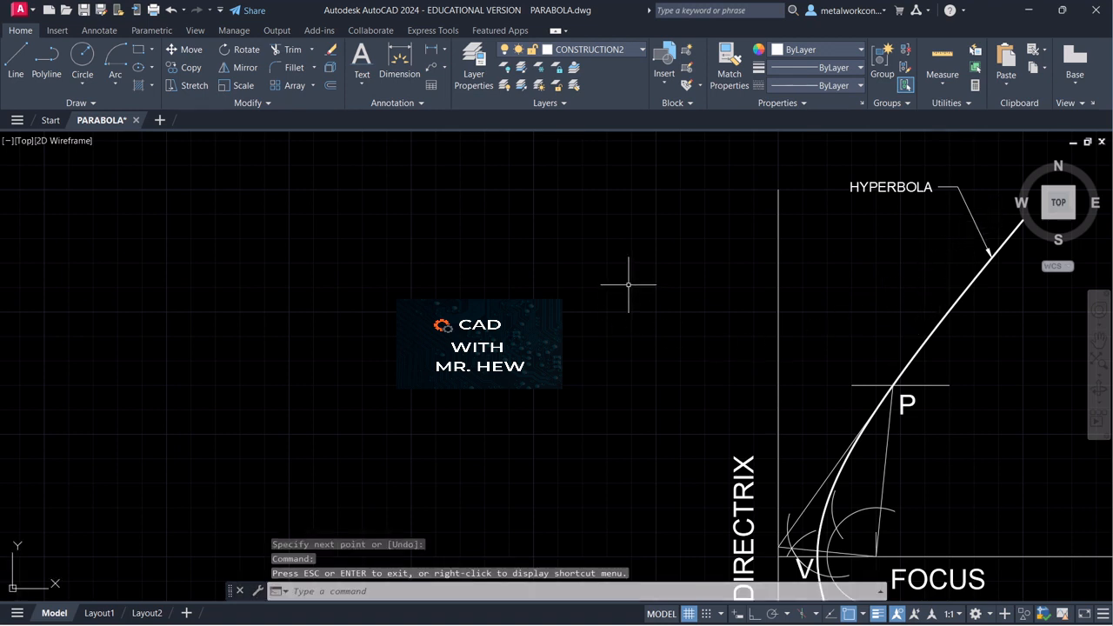
text(extend)
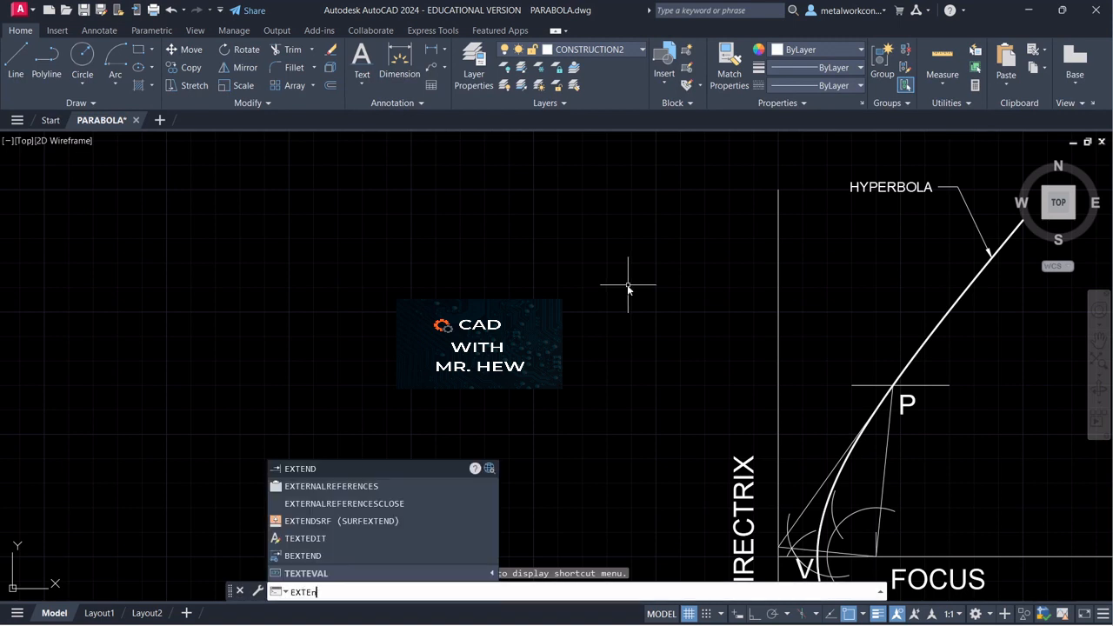
key(Return)
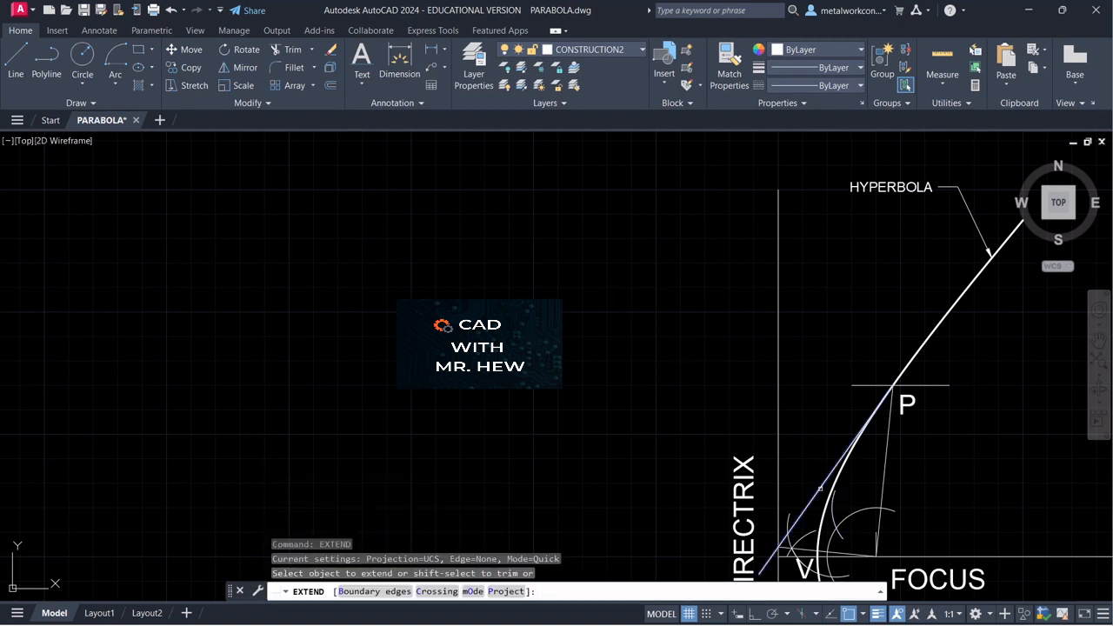
click(890, 376)
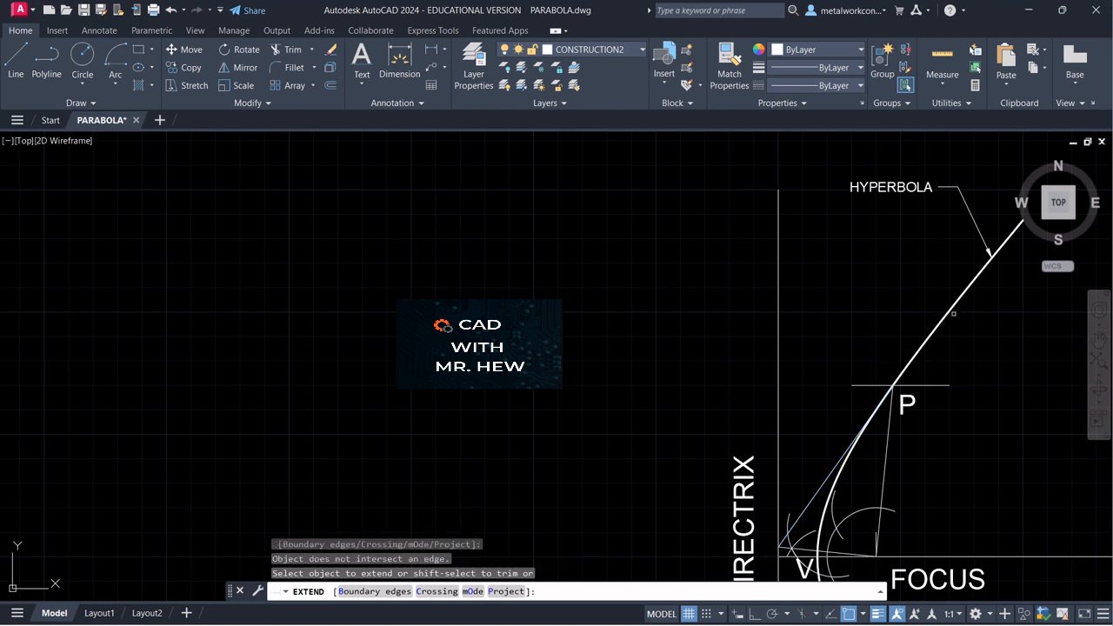
Draw a sloping boundary line just beyond the curve's upper end, across the path of the tangent line.
click(1099, 341)
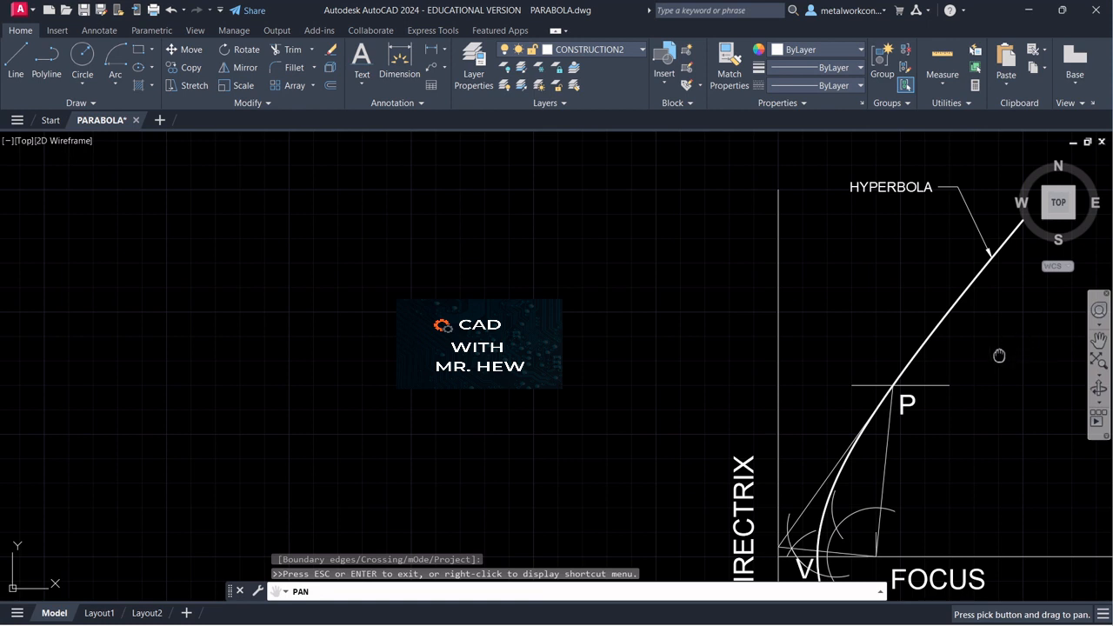
drag(1013, 350, 949, 374)
key(Escape)
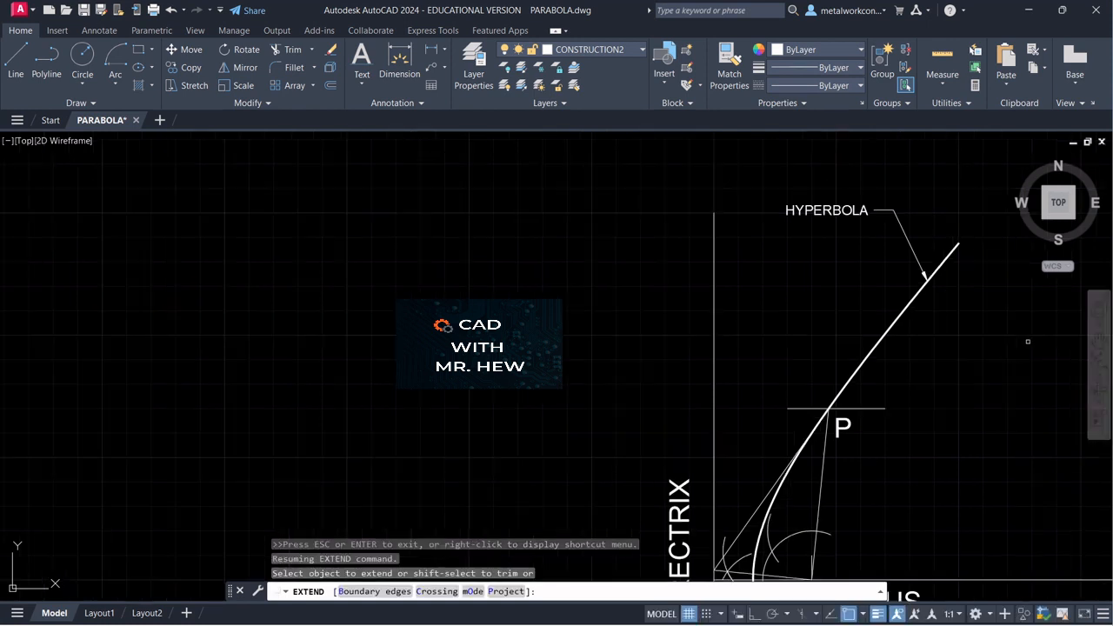
click(1099, 341)
mouse_move(1058, 335)
mouse_down()
mouse_move(1011, 355)
mouse_move(996, 333)
mouse_up()
key(Escape)
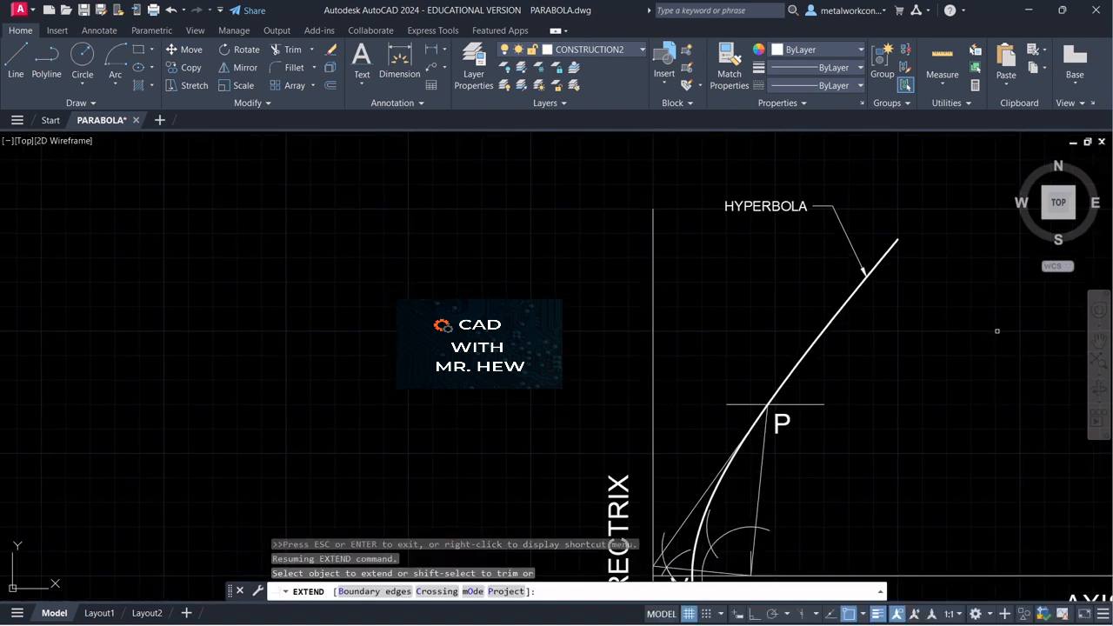
click(777, 193)
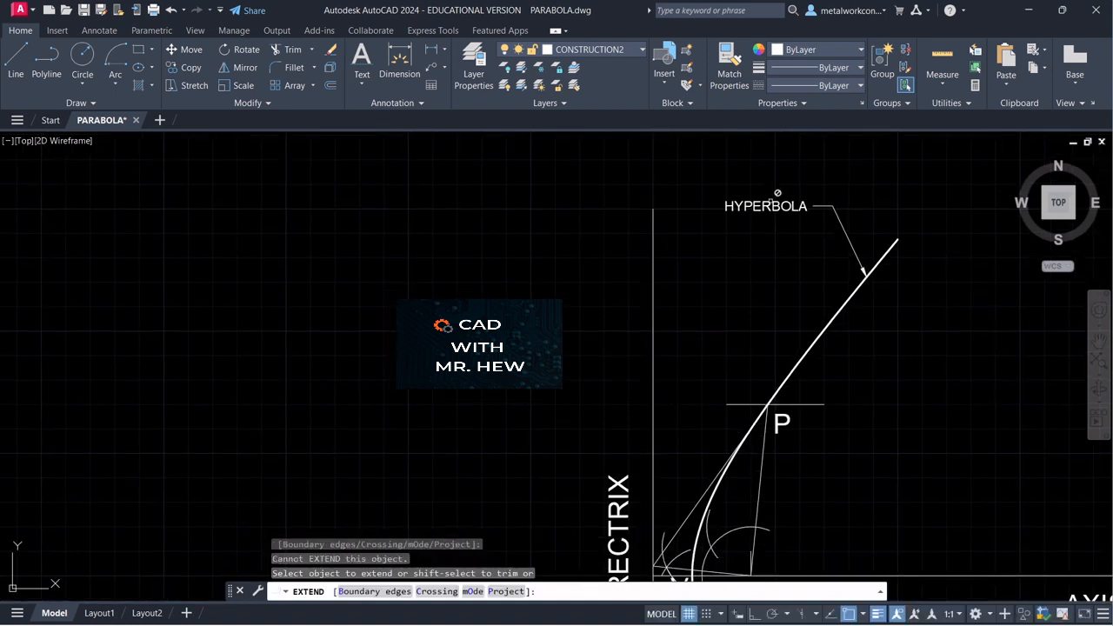
click(16, 61)
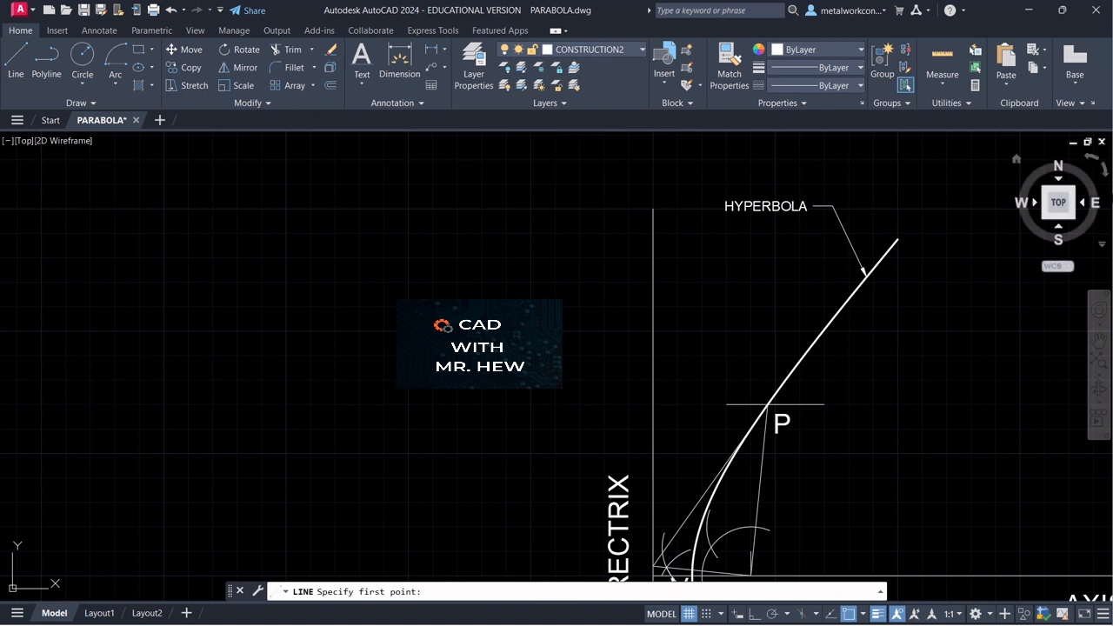
click(857, 148)
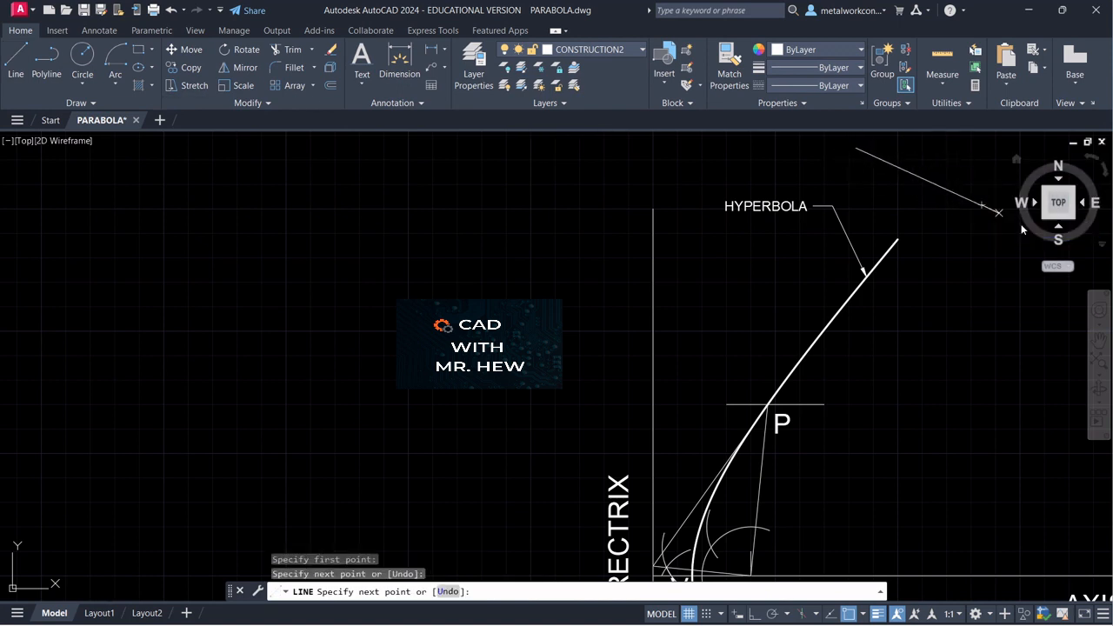
key(Return)
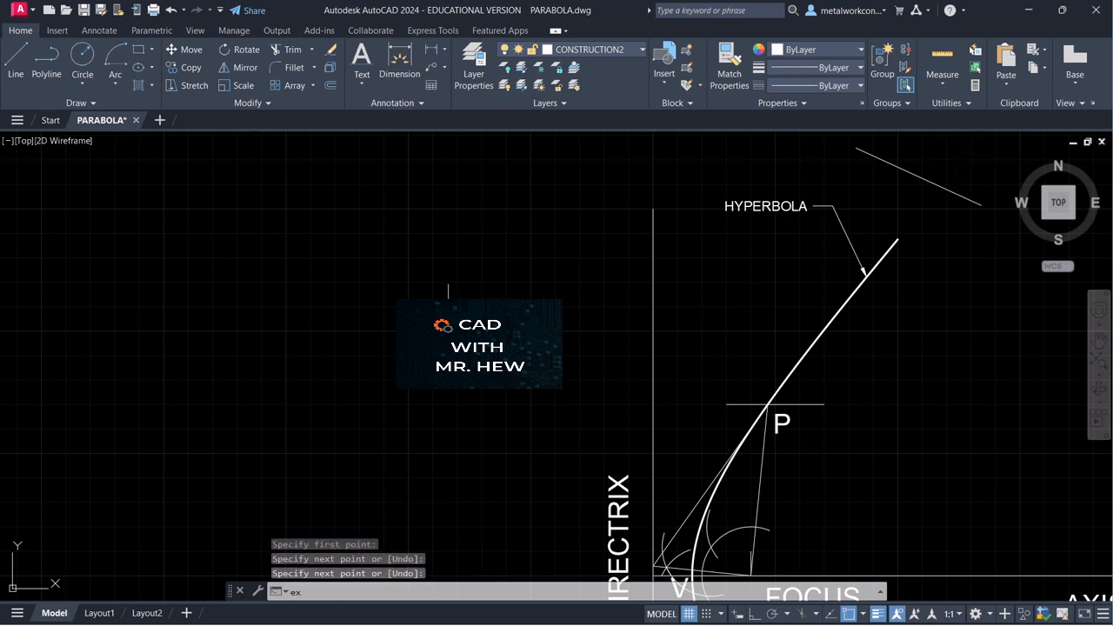
Extend the directrix-to-P line through P up to the sloping boundary line.
text(EXTEND)
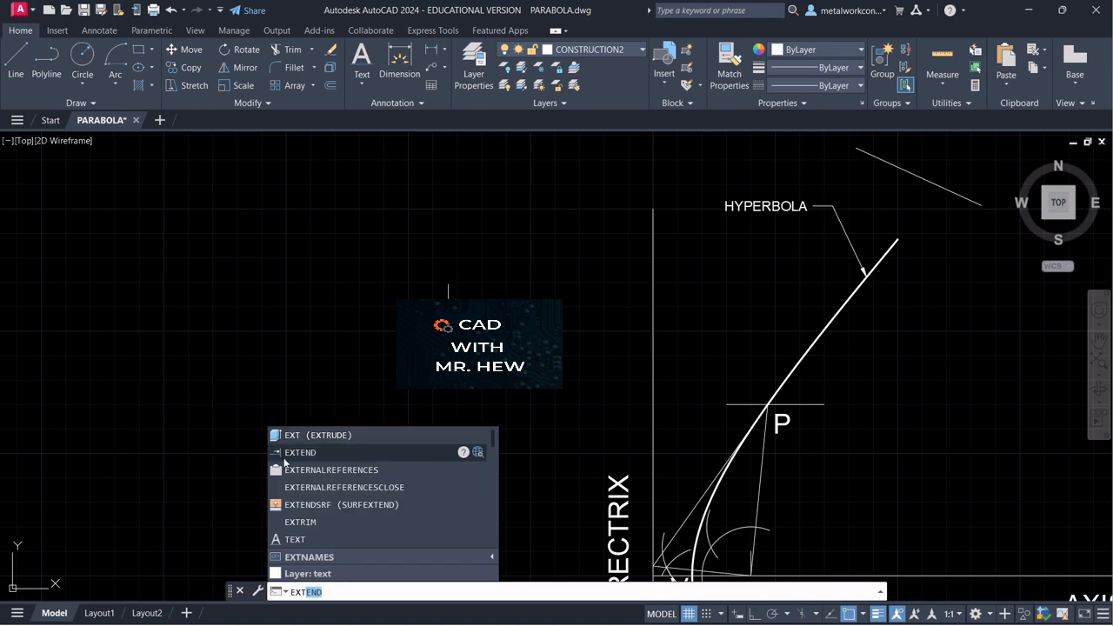
click(287, 457)
click(683, 524)
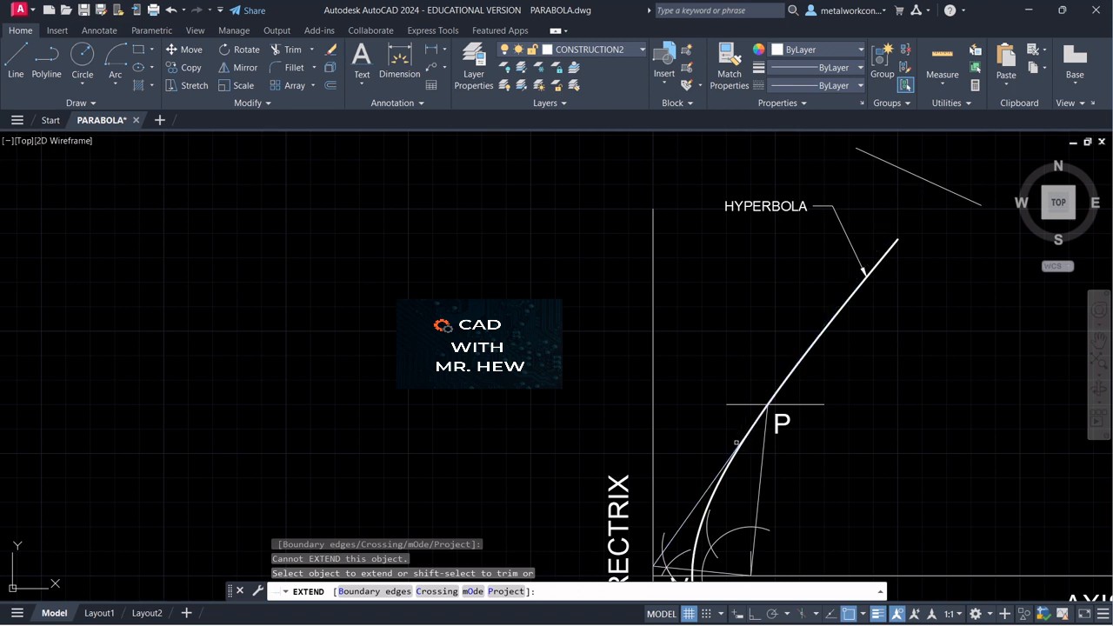
click(734, 448)
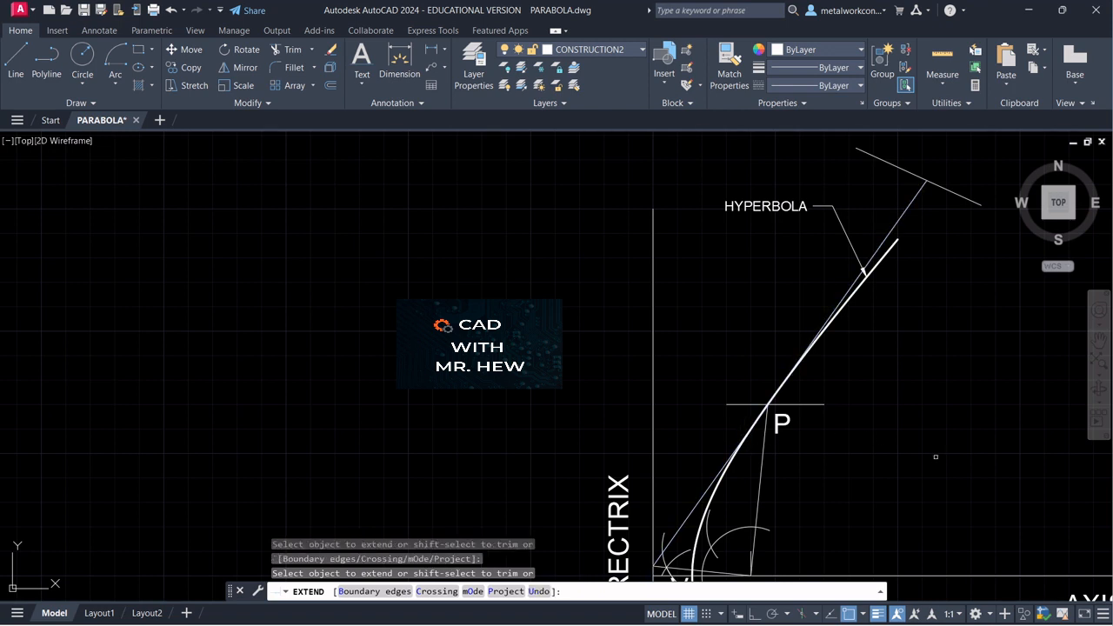
click(947, 185)
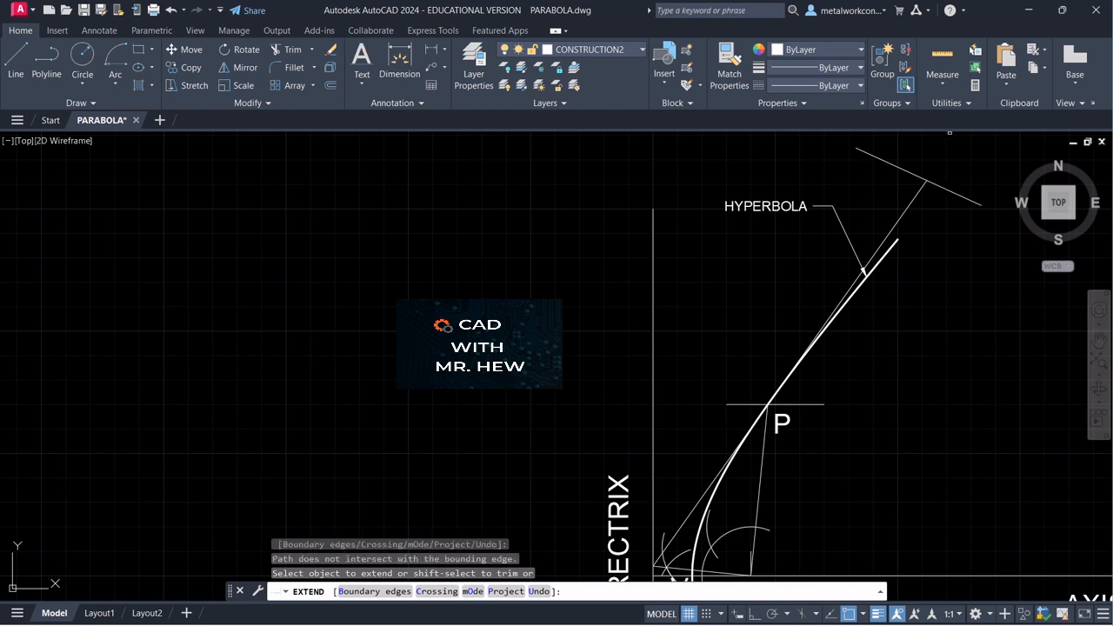
Move the boundary line up and away from the tangent's upper endpoint, farther beyond the curve.
click(187, 50)
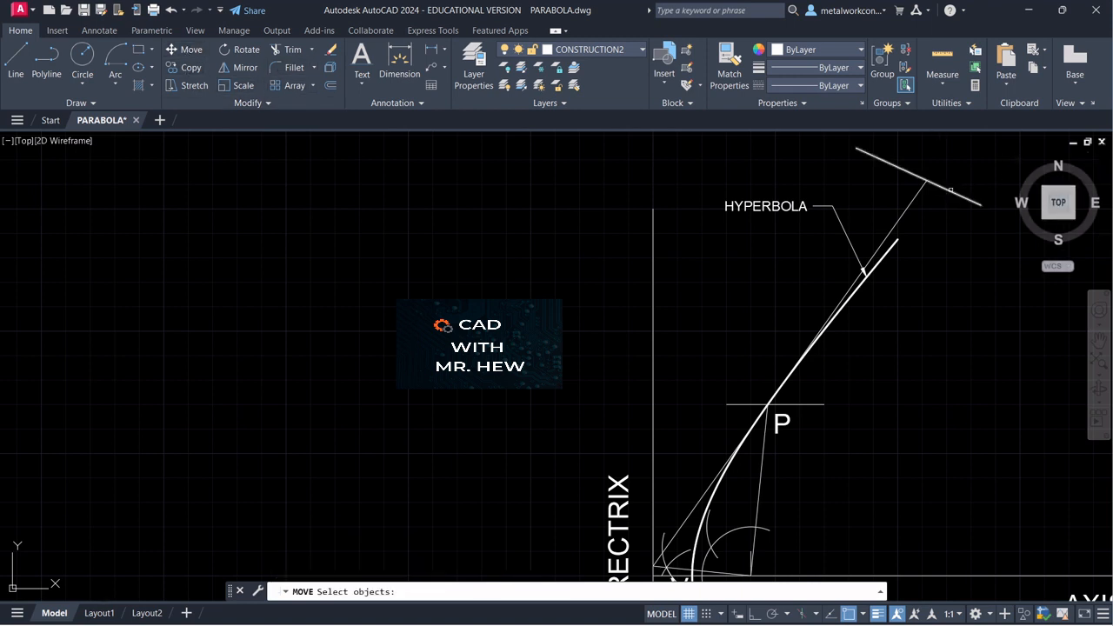
click(948, 193)
key(Return)
click(928, 180)
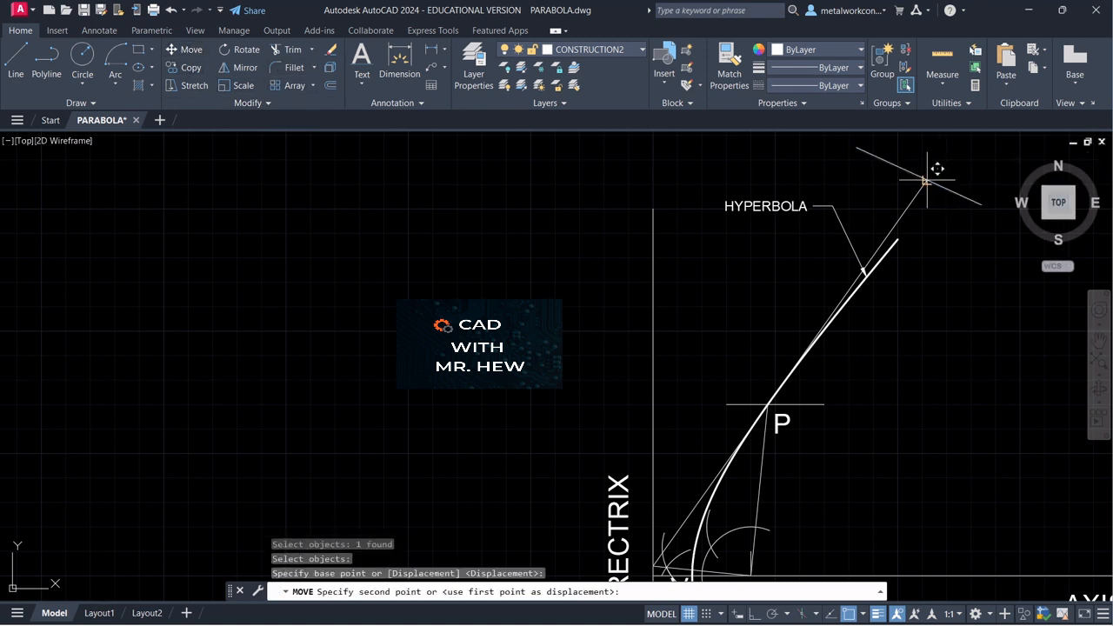
click(967, 135)
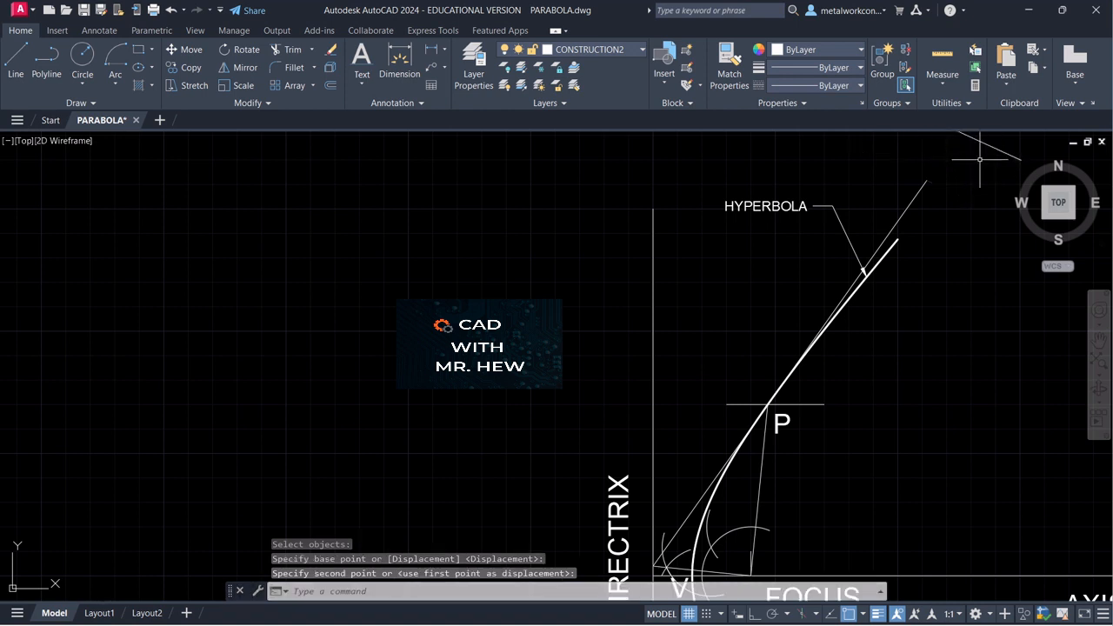
key(Return)
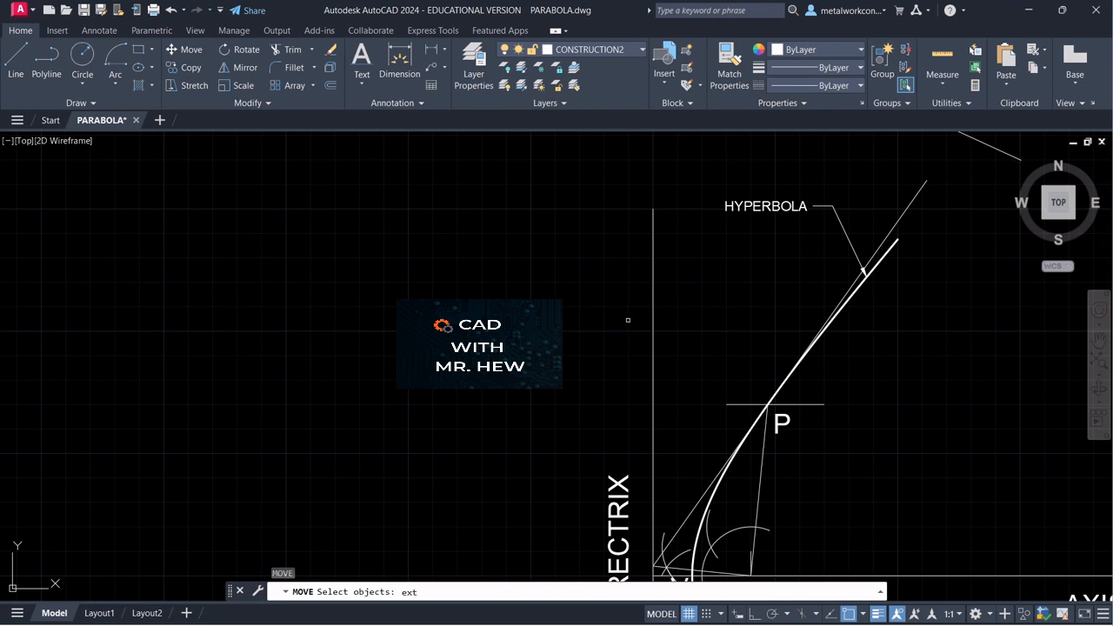
key(Escape)
key(Escape)
Extend the tangent line to the relocated boundary line, and erase that boundary line.
text(e)
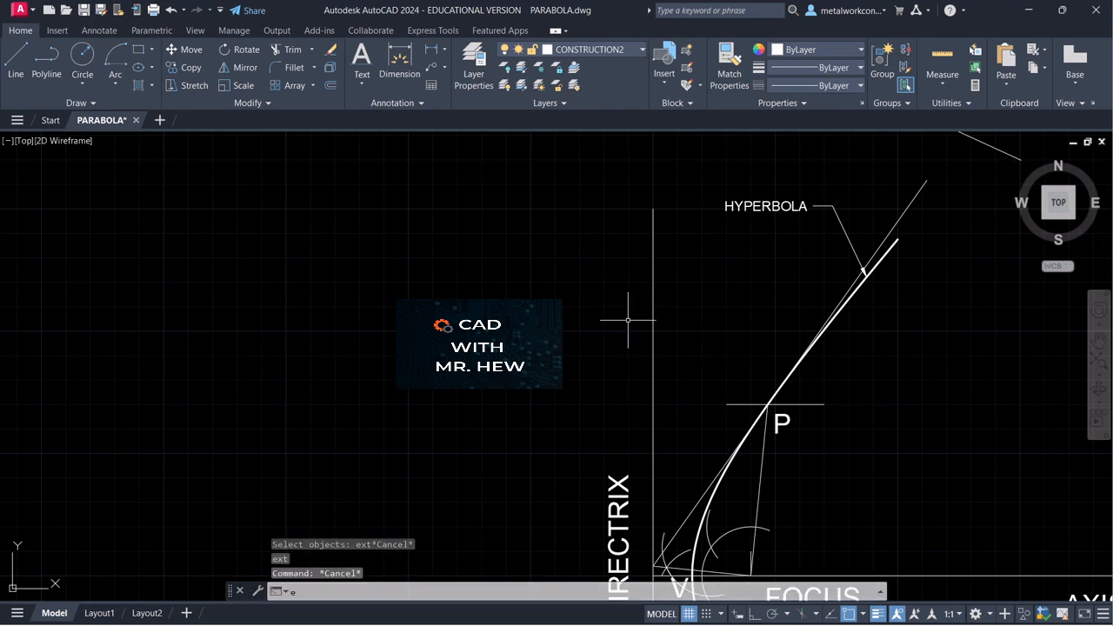
text(x)
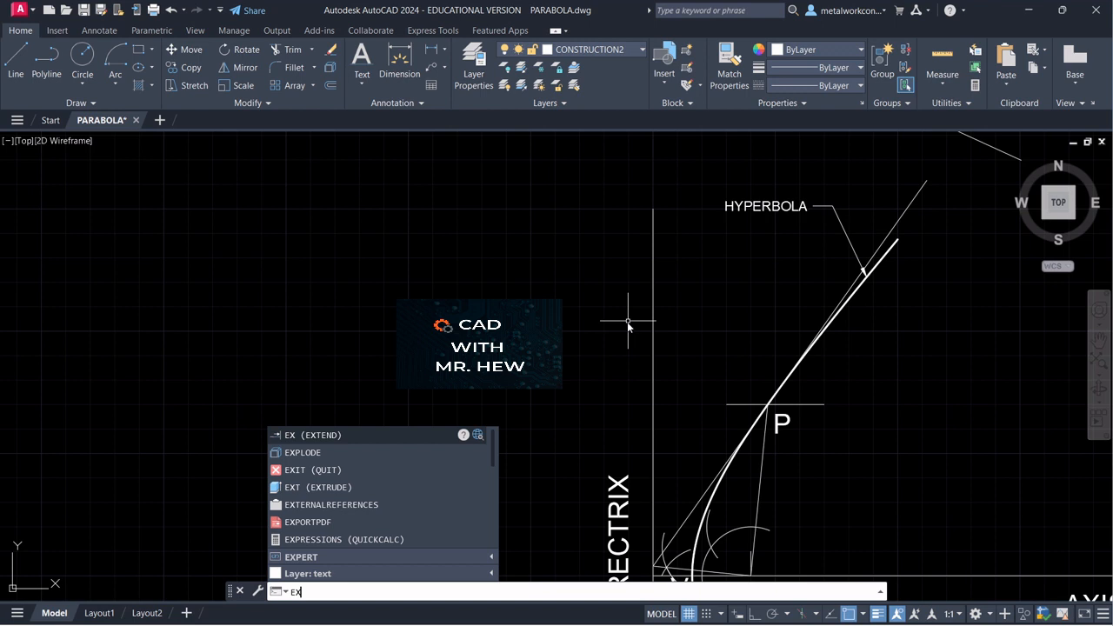
click(363, 435)
click(913, 200)
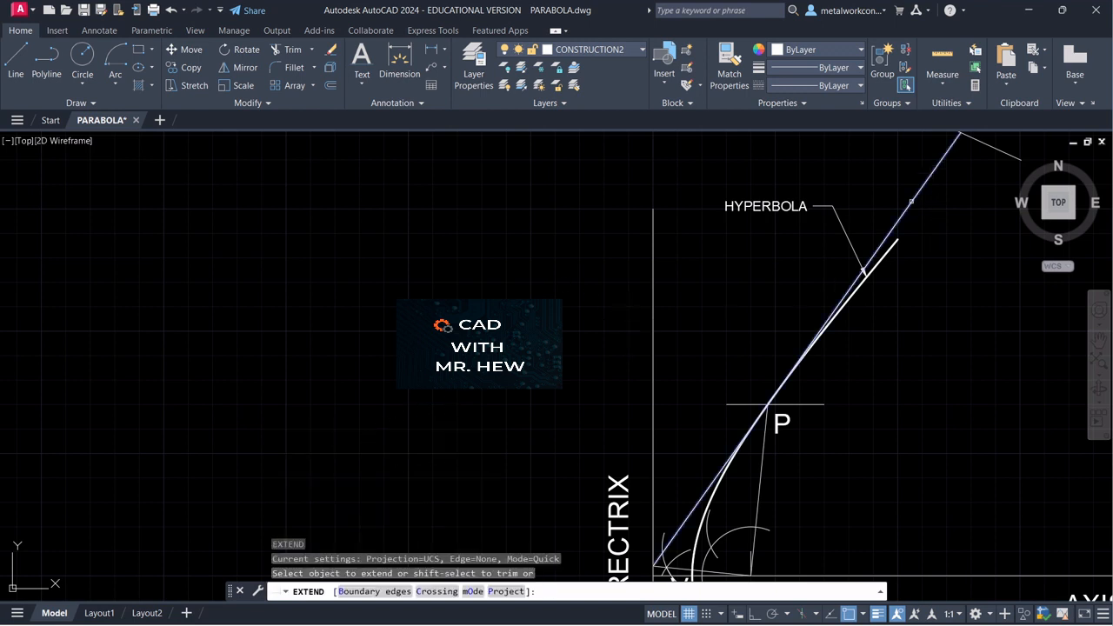
click(913, 199)
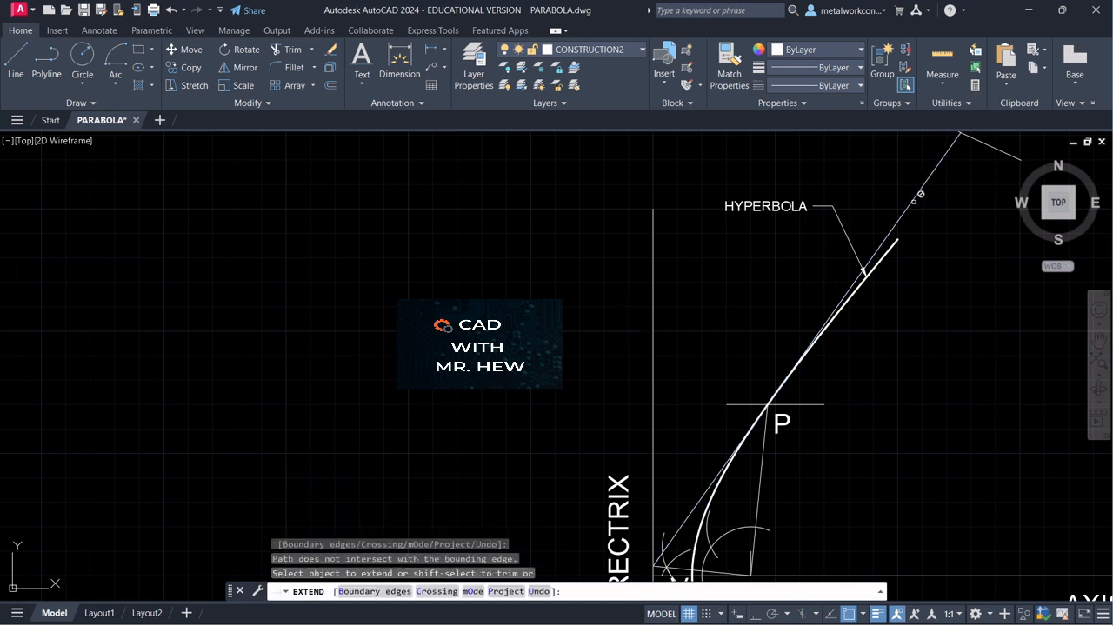
key(Return)
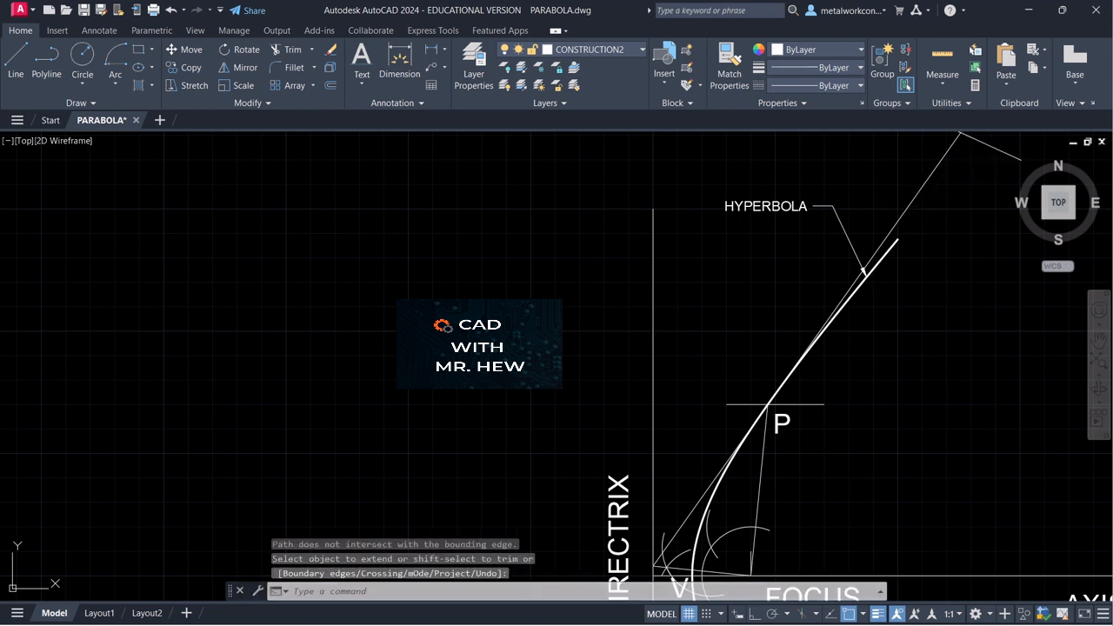
click(989, 147)
key(Delete)
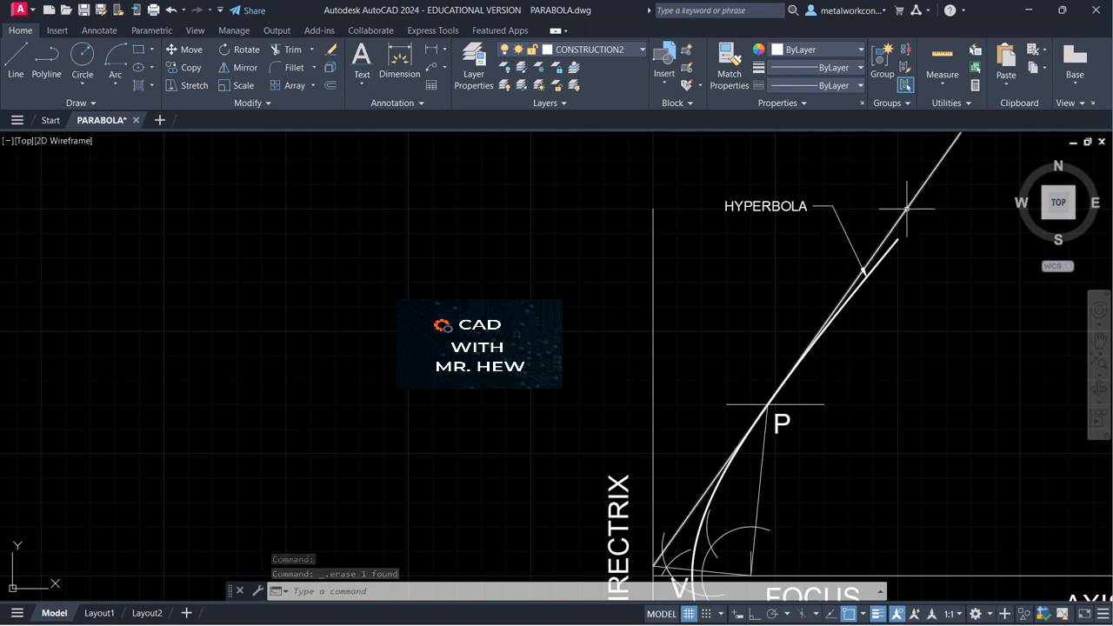
Assign the extended tangent line to the outline layer.
click(906, 208)
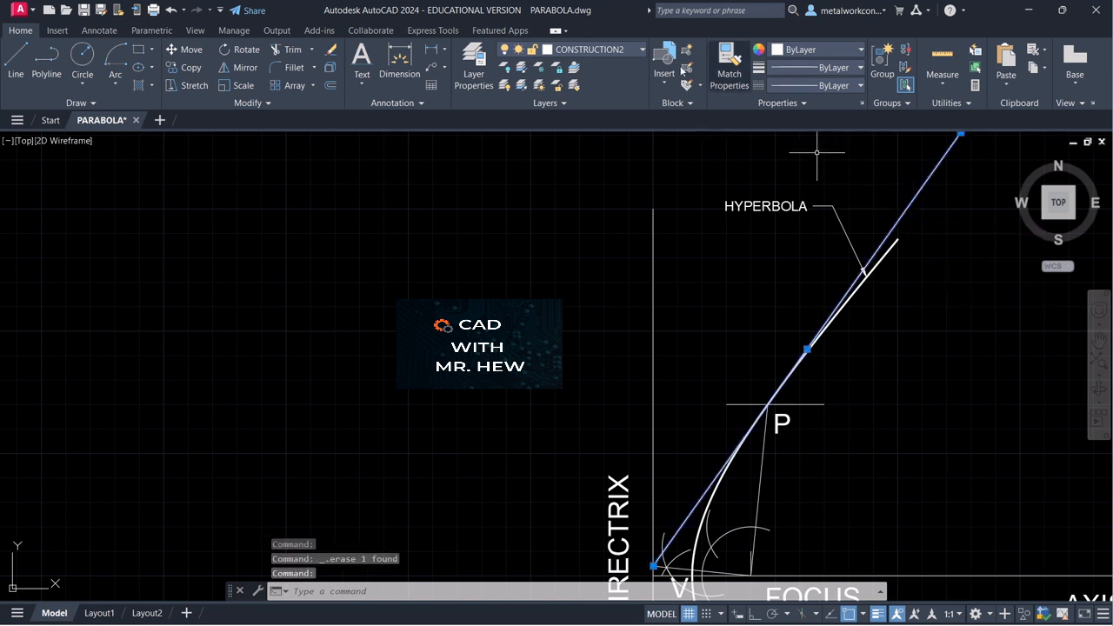
click(579, 50)
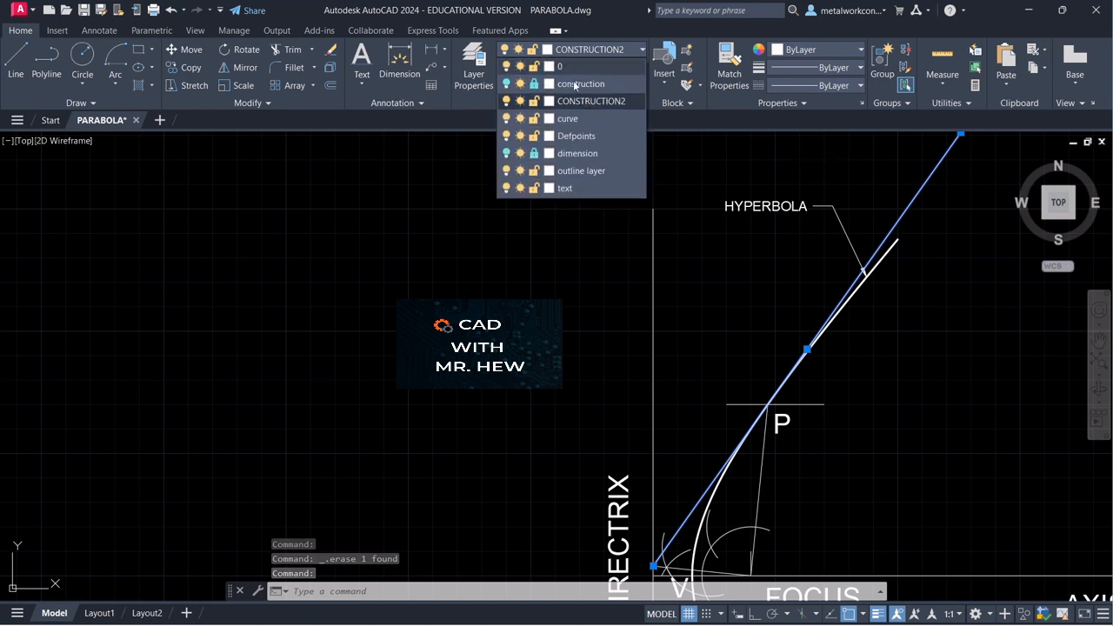
click(581, 171)
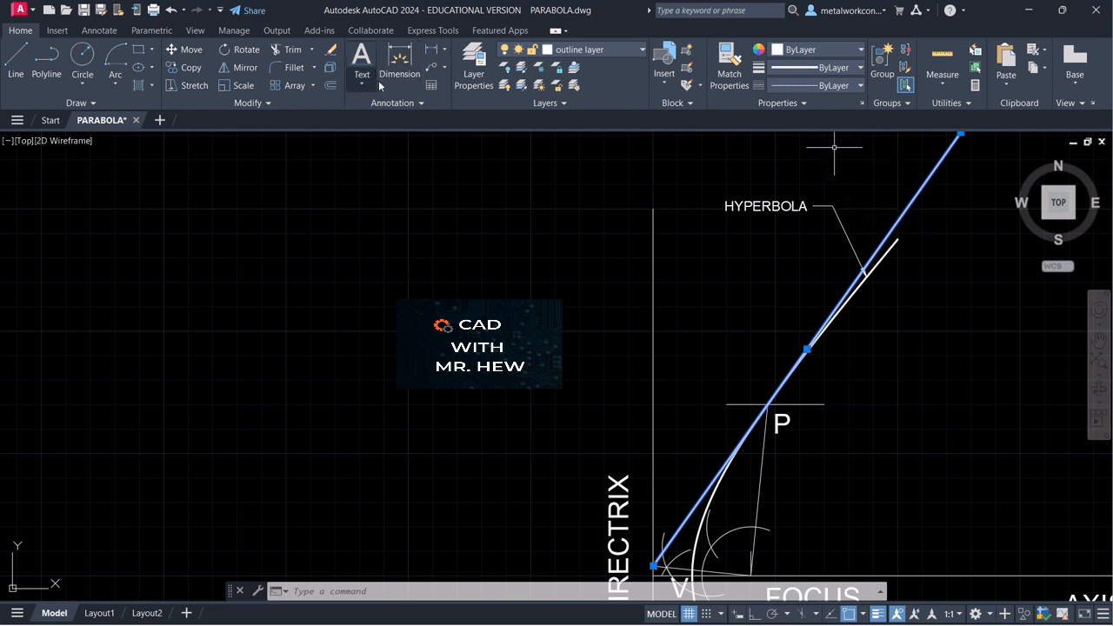
Choose the text layer and add single-line text TANGENT, height 8, rotated 60 degrees, beside the tangent just above P with object snap off.
click(567, 52)
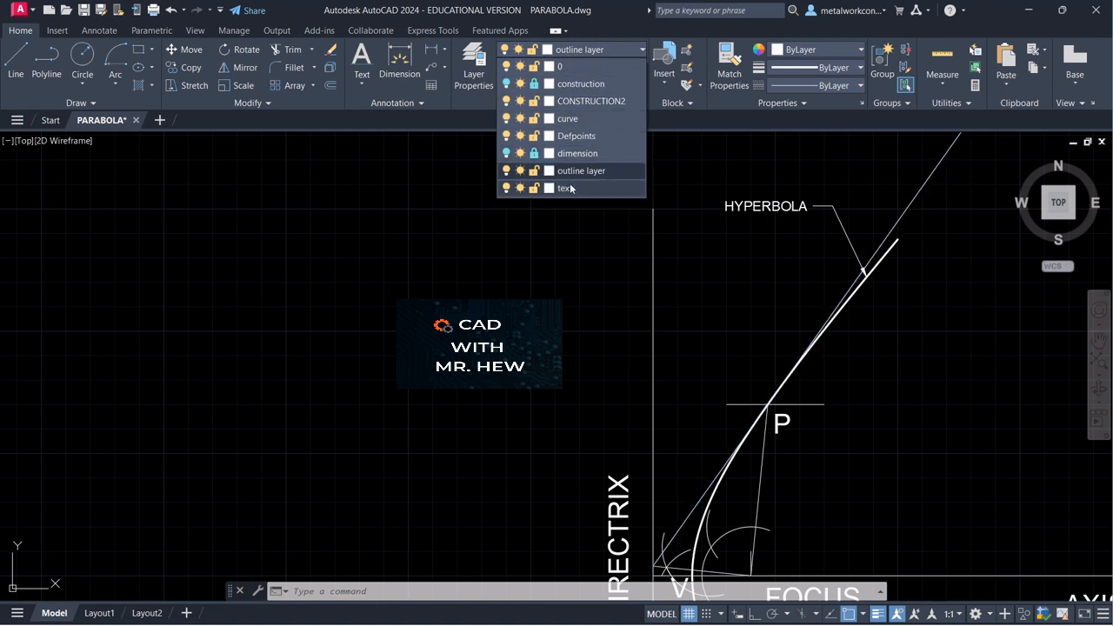
click(567, 187)
click(360, 86)
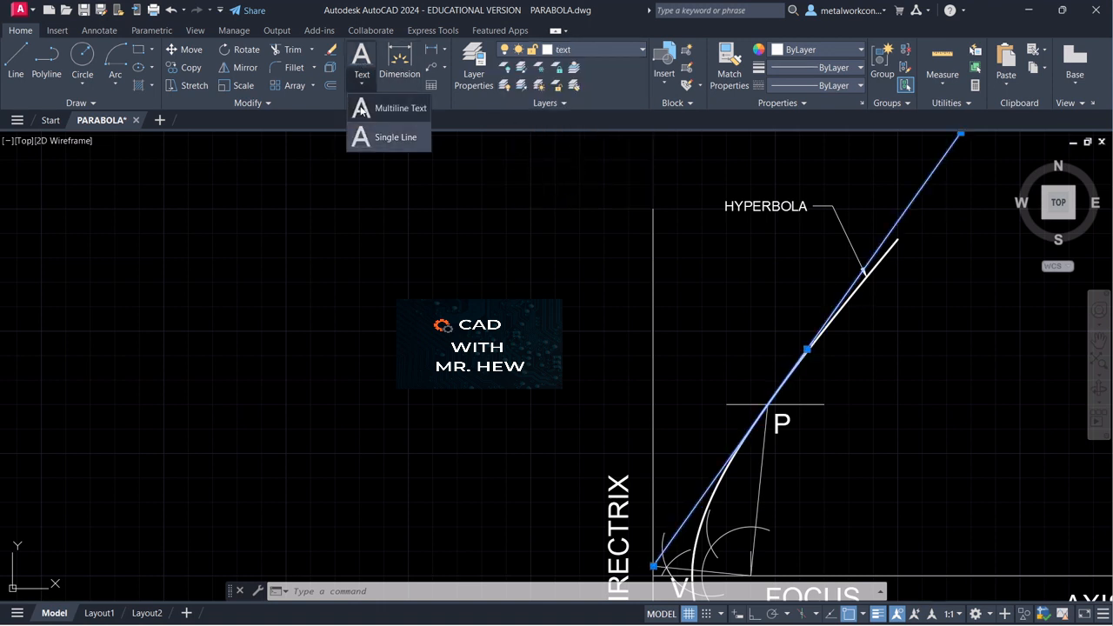
click(382, 136)
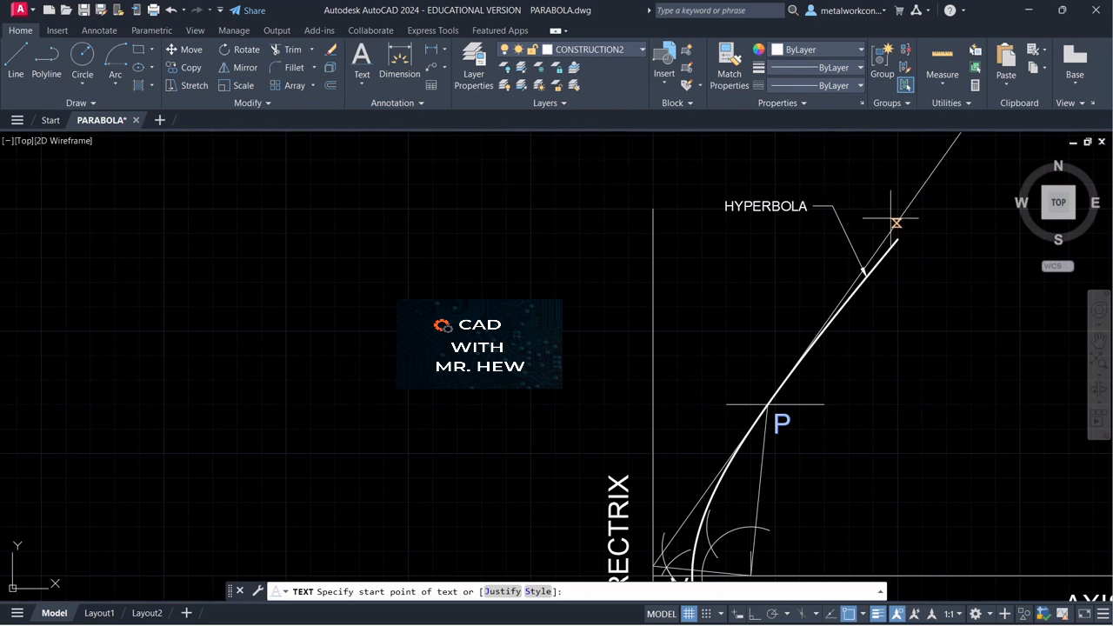
click(850, 614)
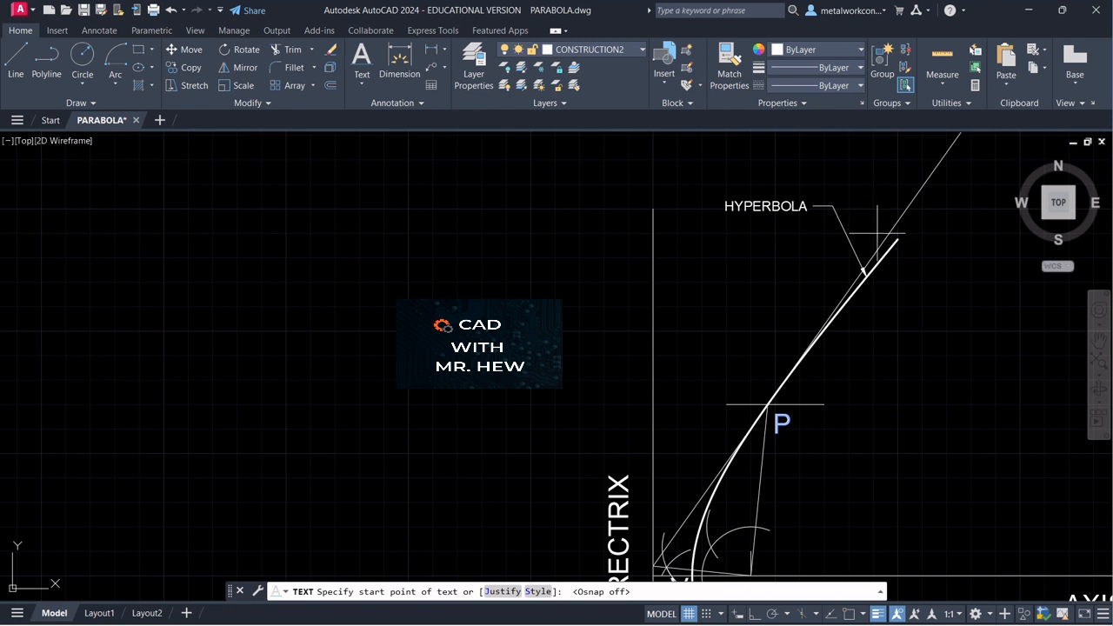
click(796, 362)
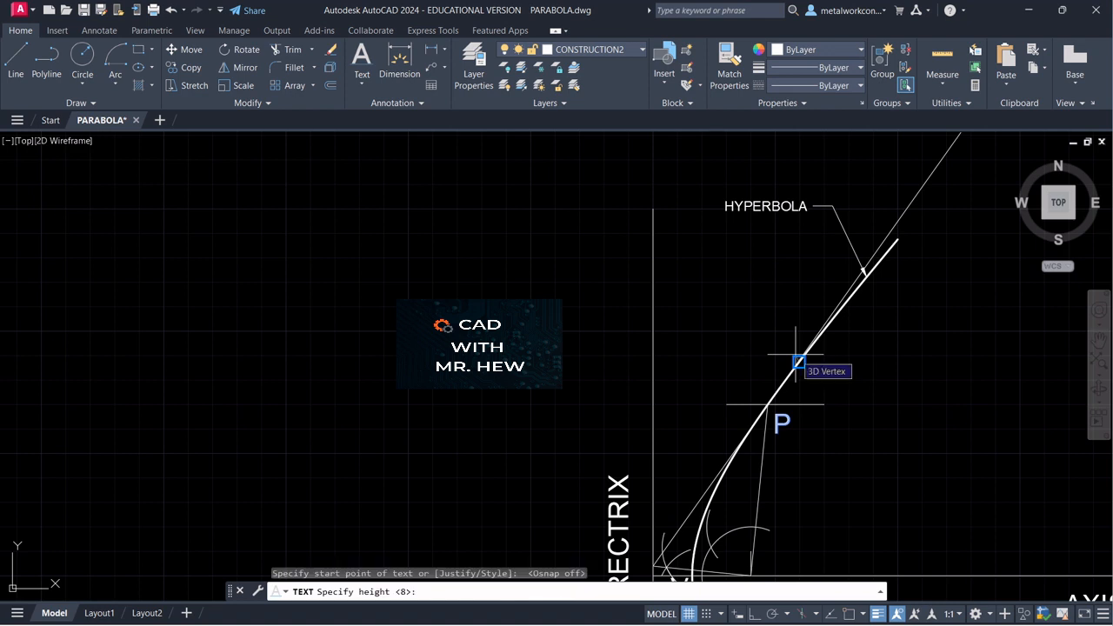
key(Return)
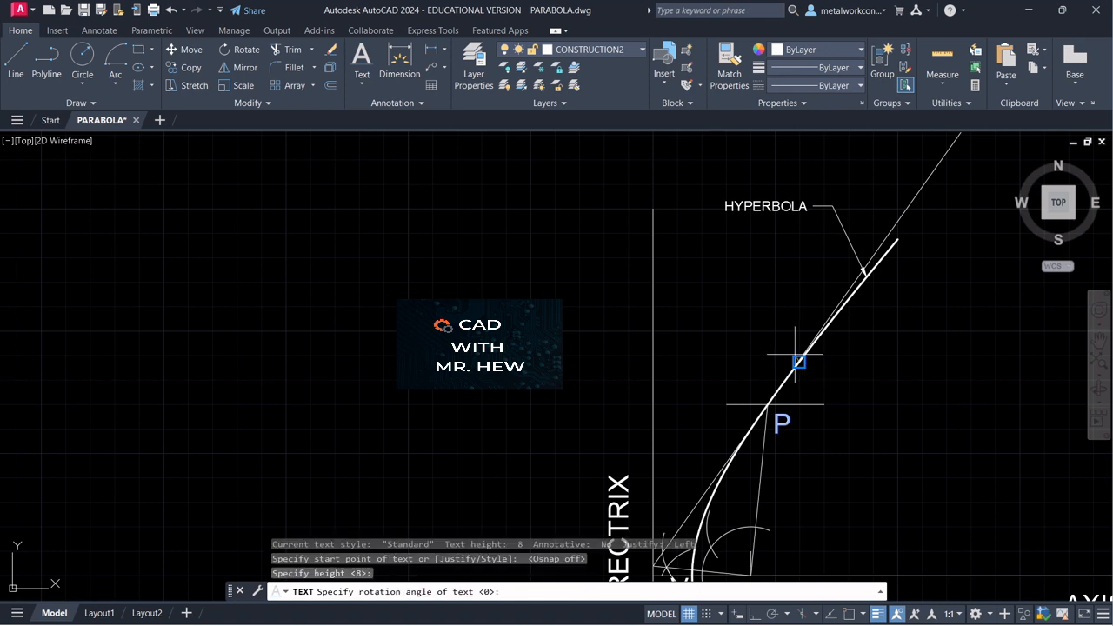
text(60)
key(Return)
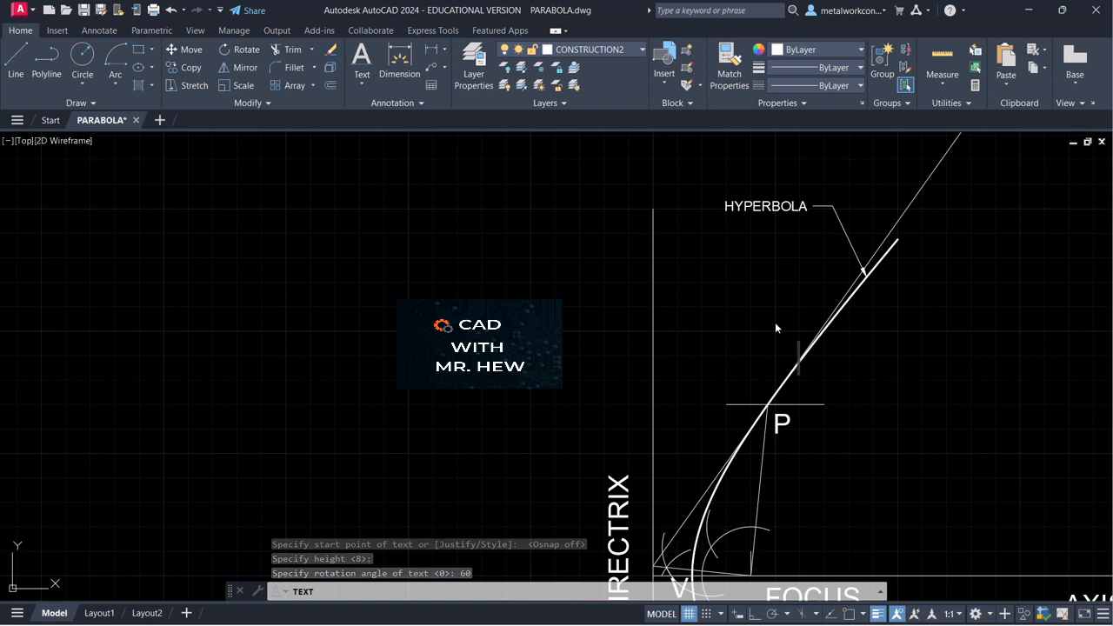
text(TANGENT)
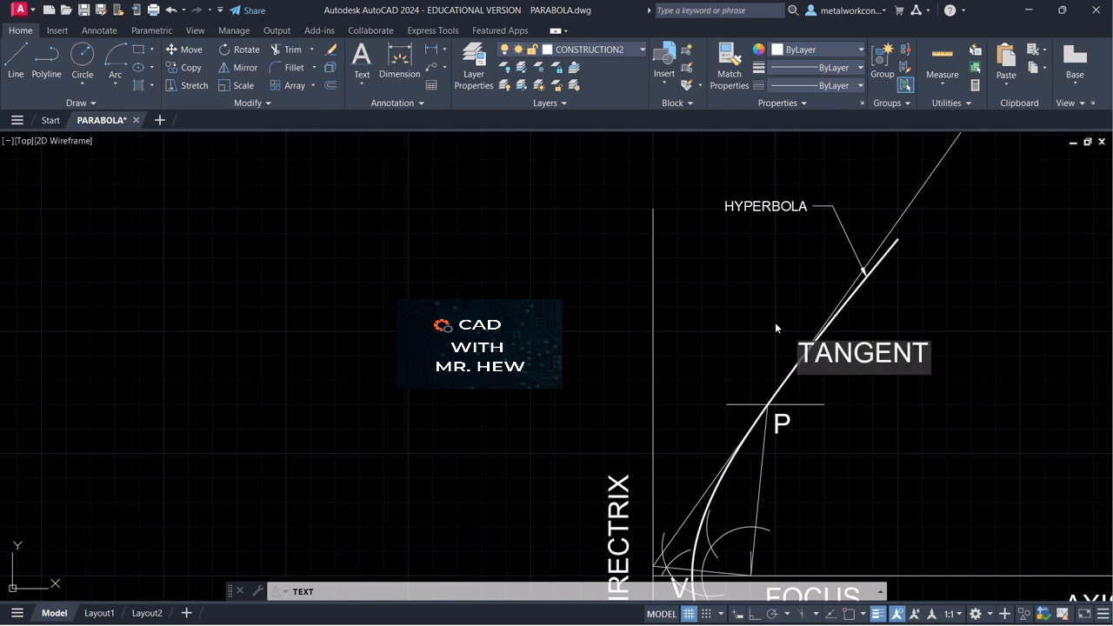
key(Return)
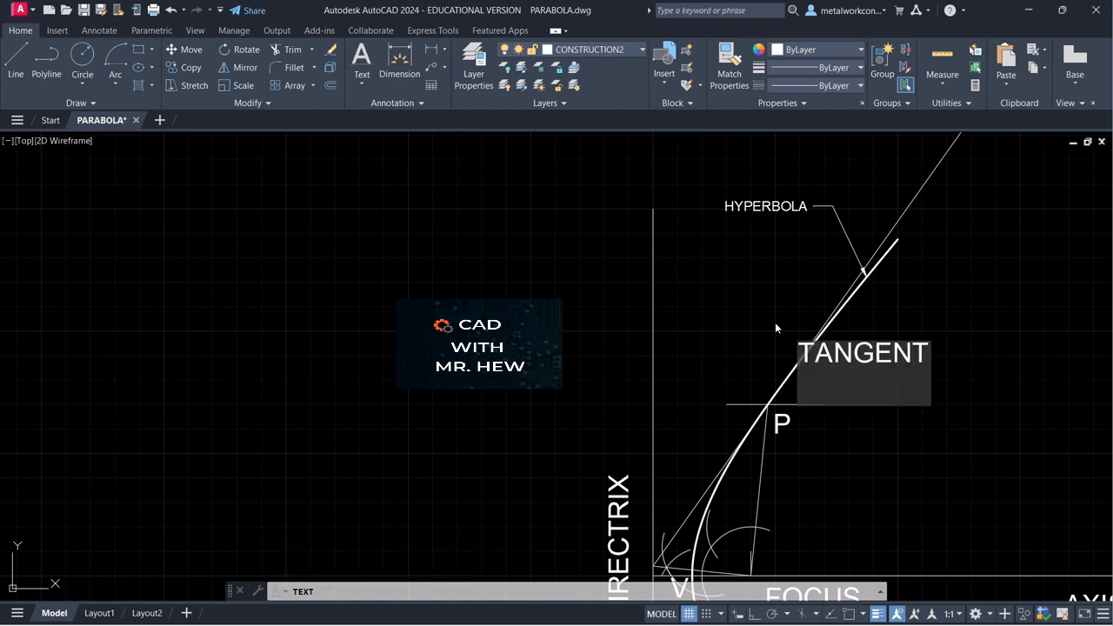
click(954, 428)
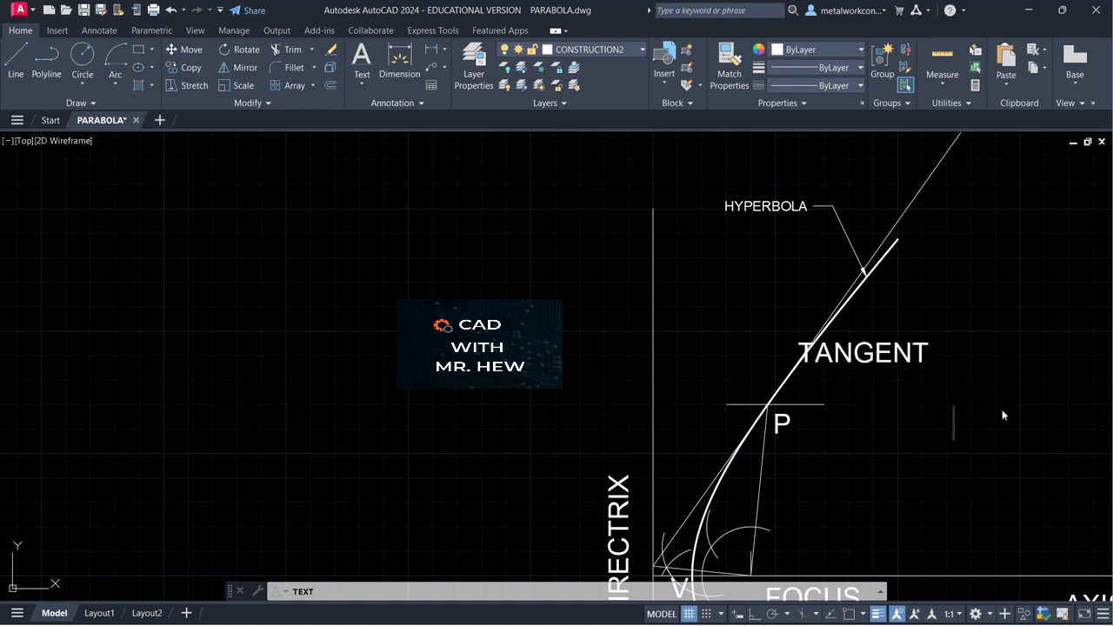
key(Return)
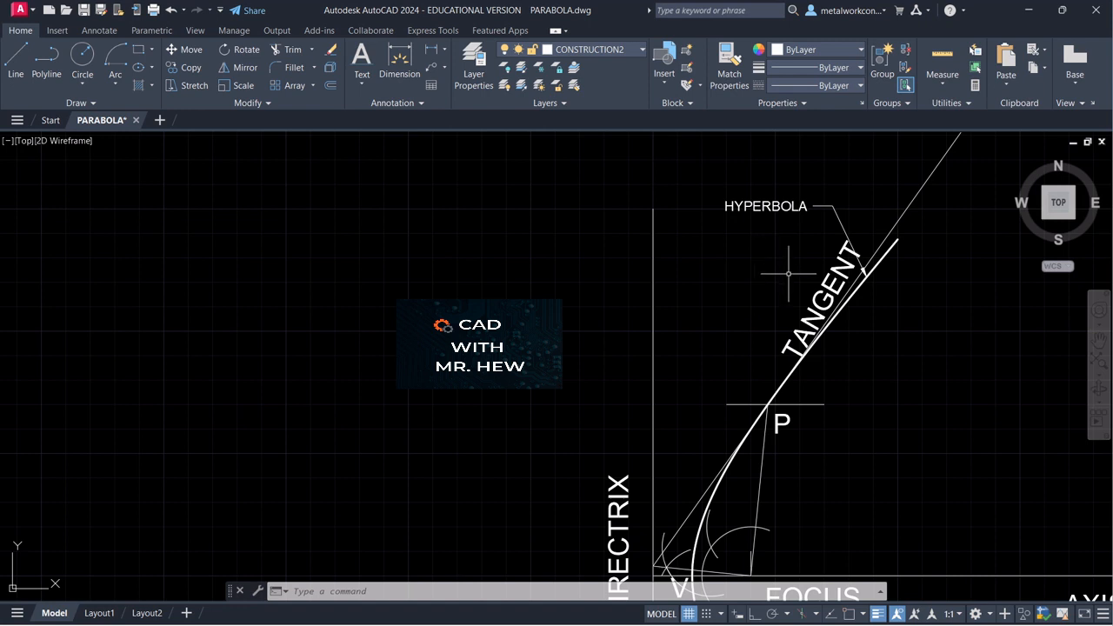
click(873, 375)
key(Escape)
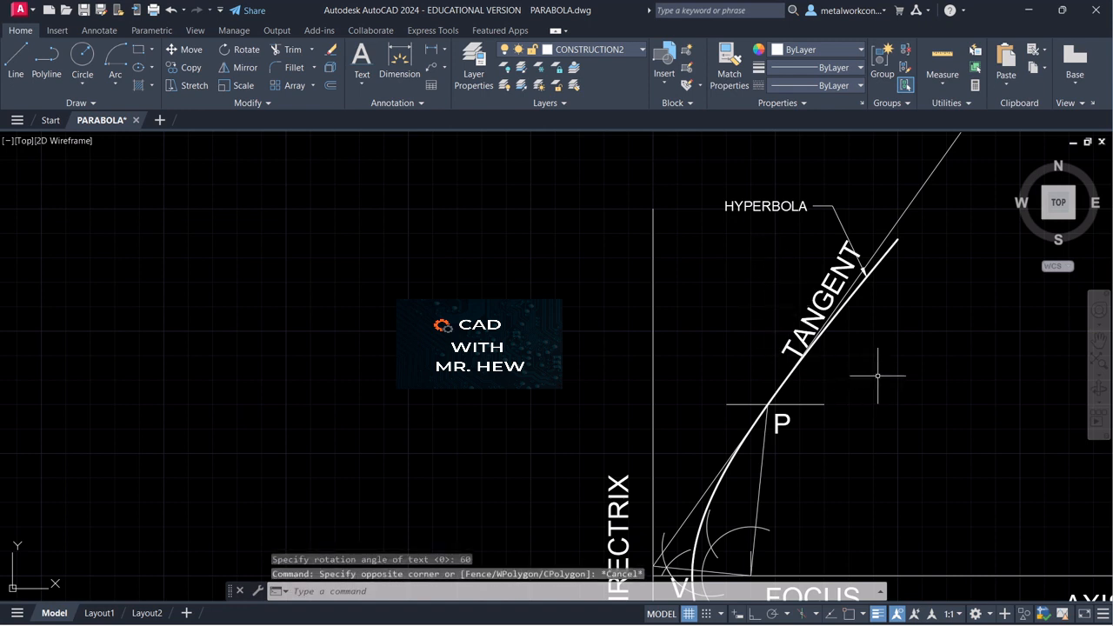
key(Escape)
click(879, 374)
key(Escape)
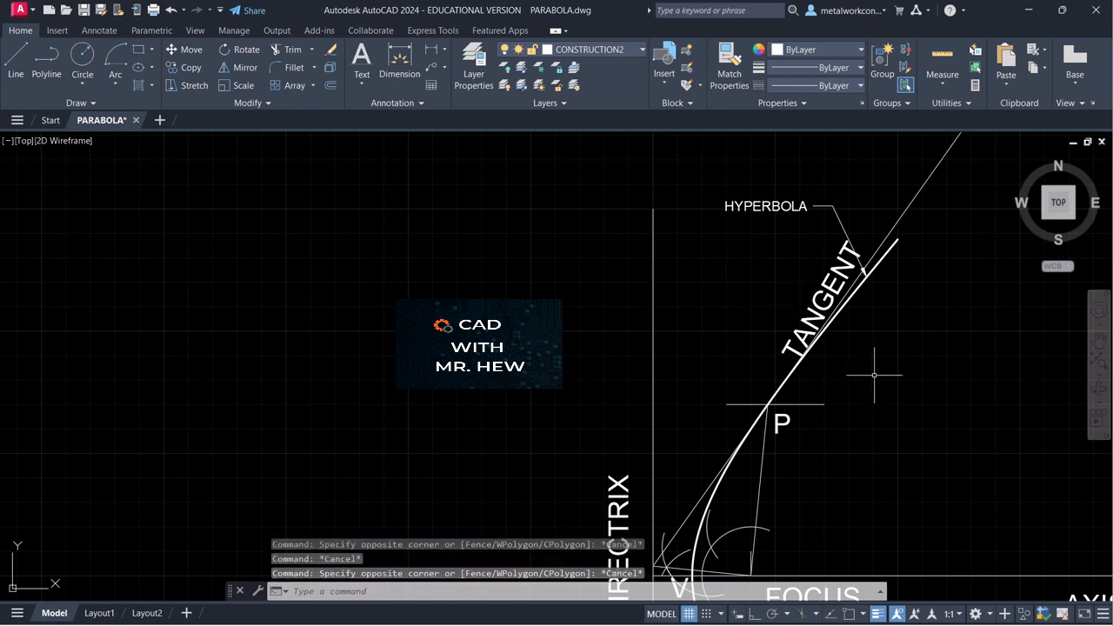
Put the tangent line back on the outline layer and clear the selection.
click(899, 215)
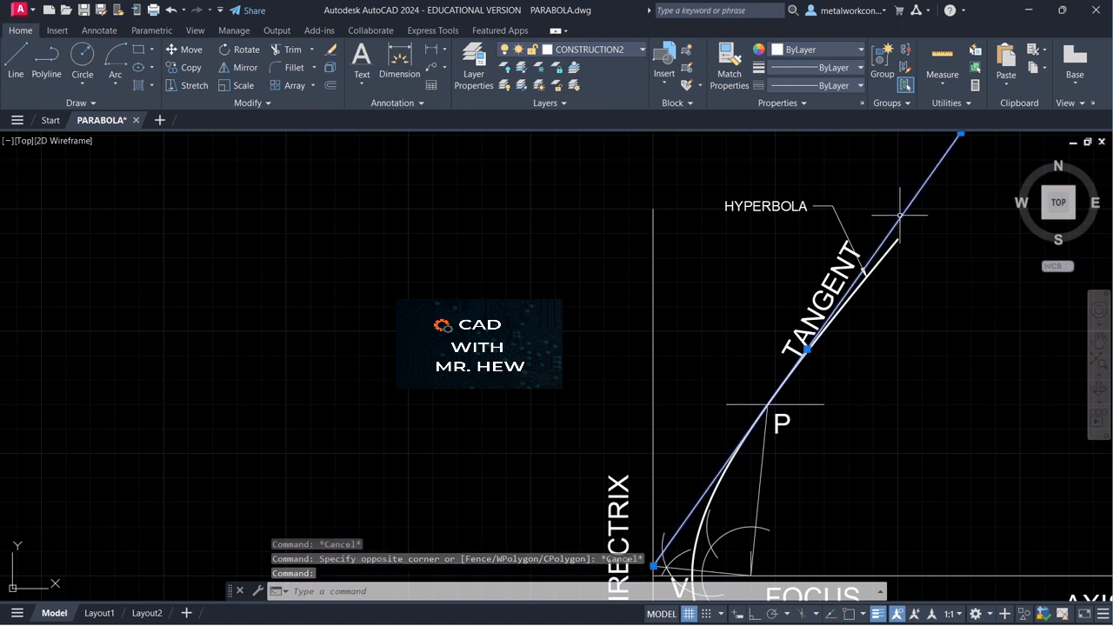
click(623, 50)
click(581, 170)
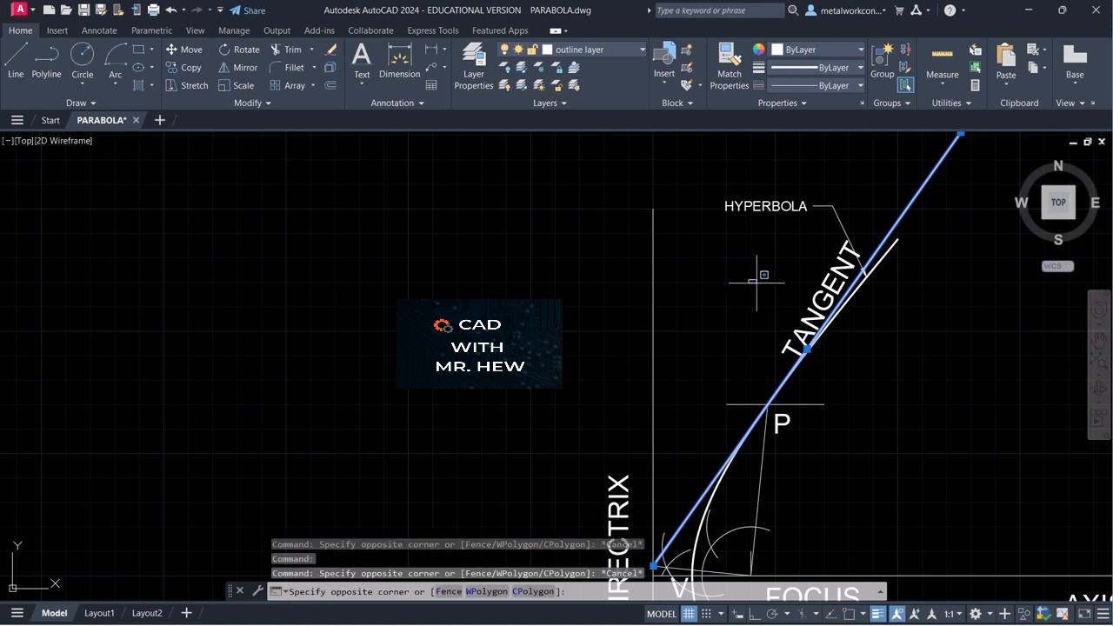
click(887, 383)
key(Escape)
key(Escape)
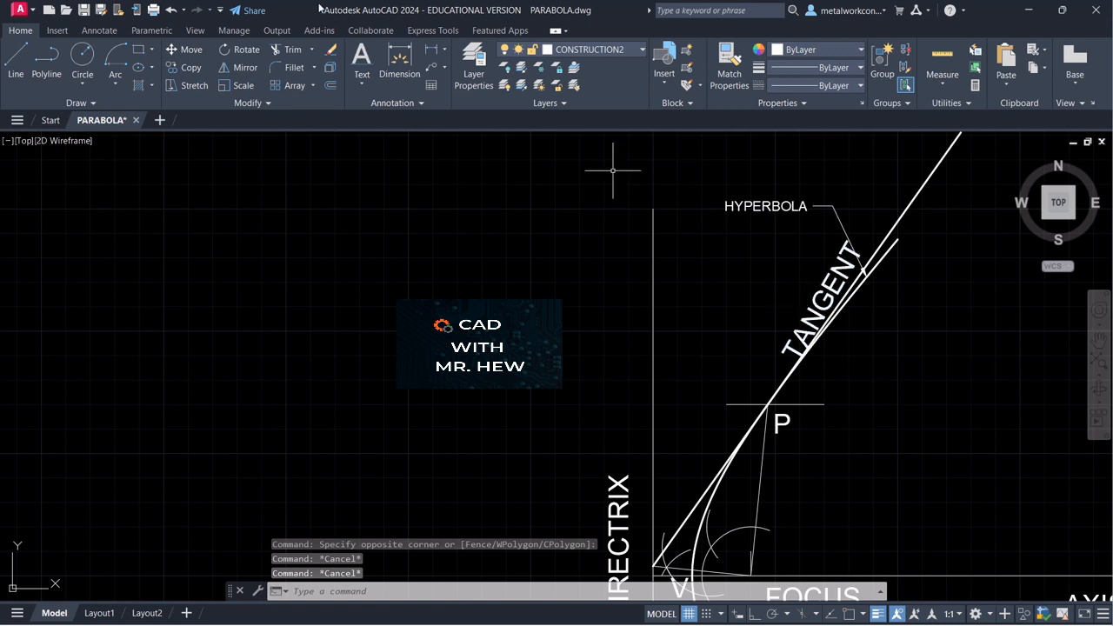
Try to move the TANGENT label to a better position alongside the tangent line.
click(189, 49)
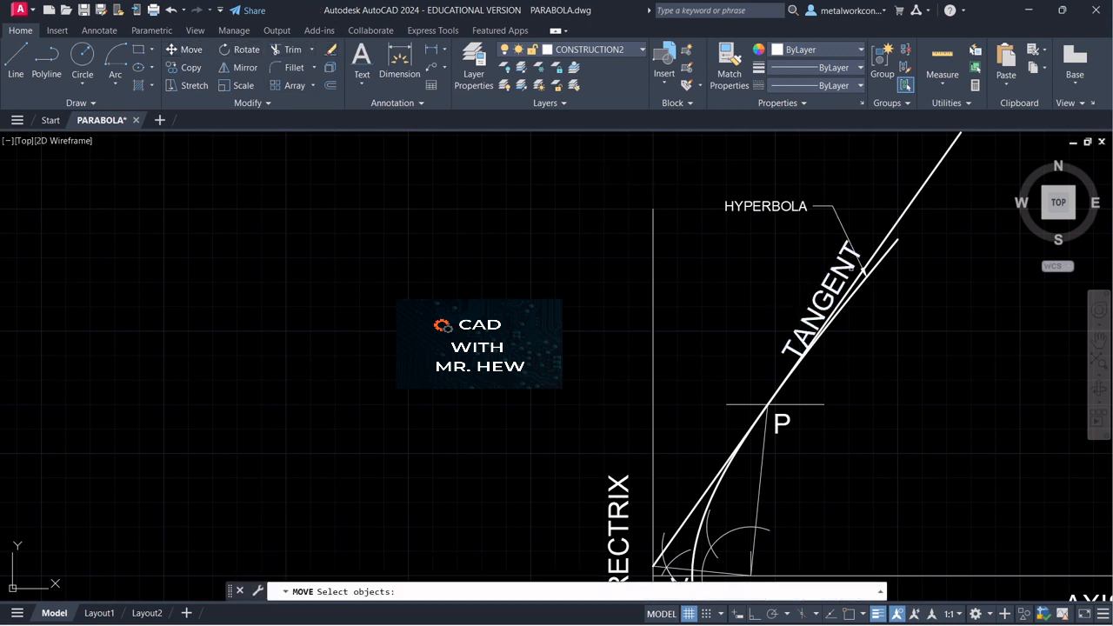
click(811, 296)
key(Return)
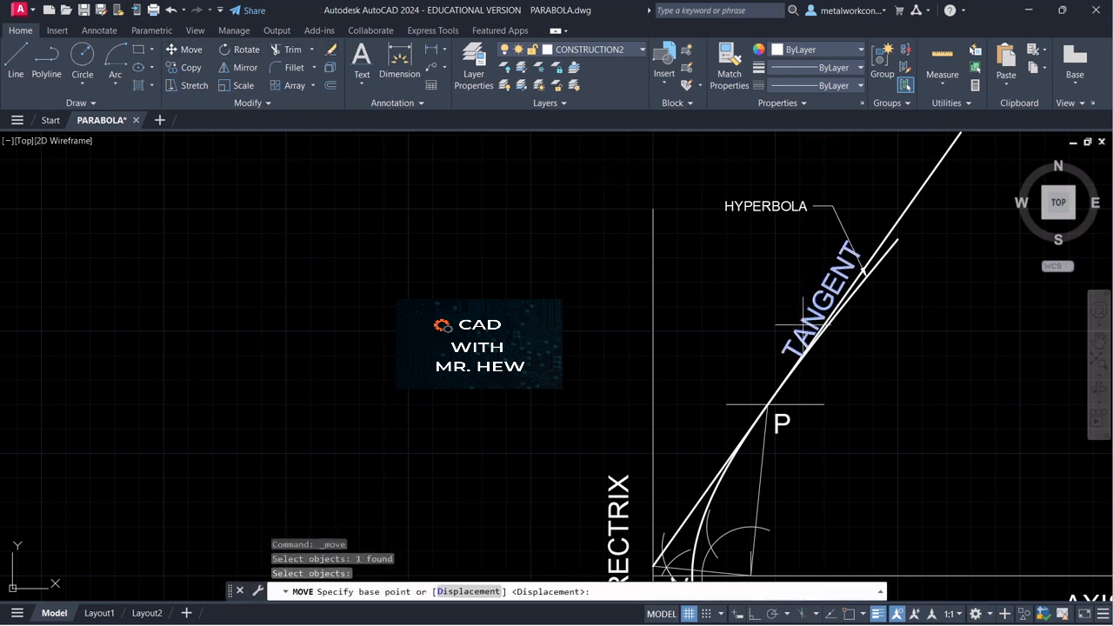
click(798, 359)
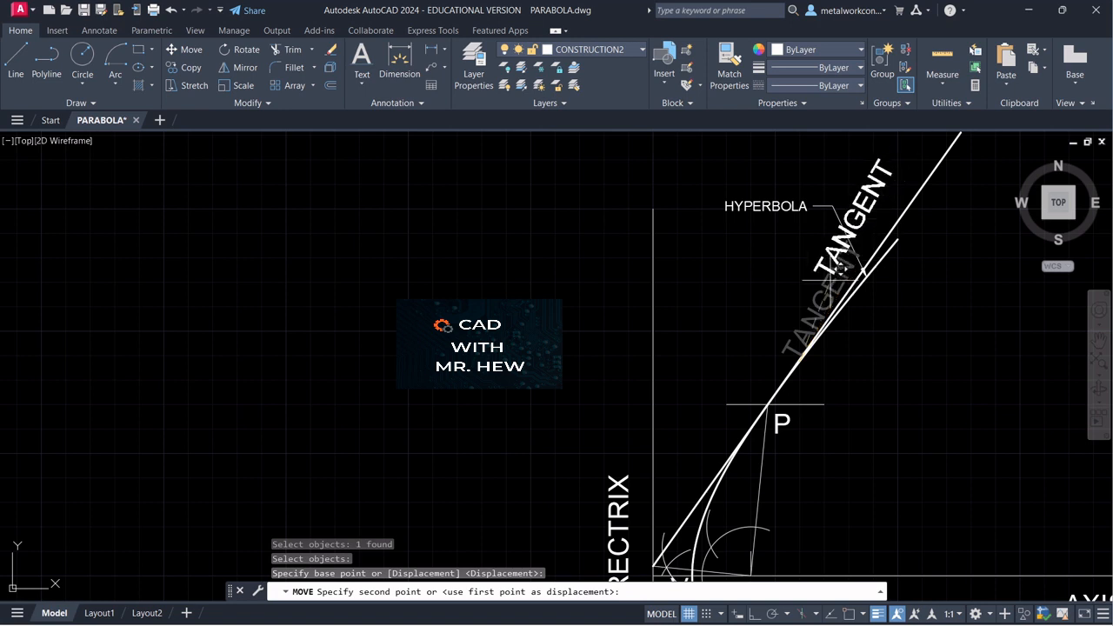
click(793, 362)
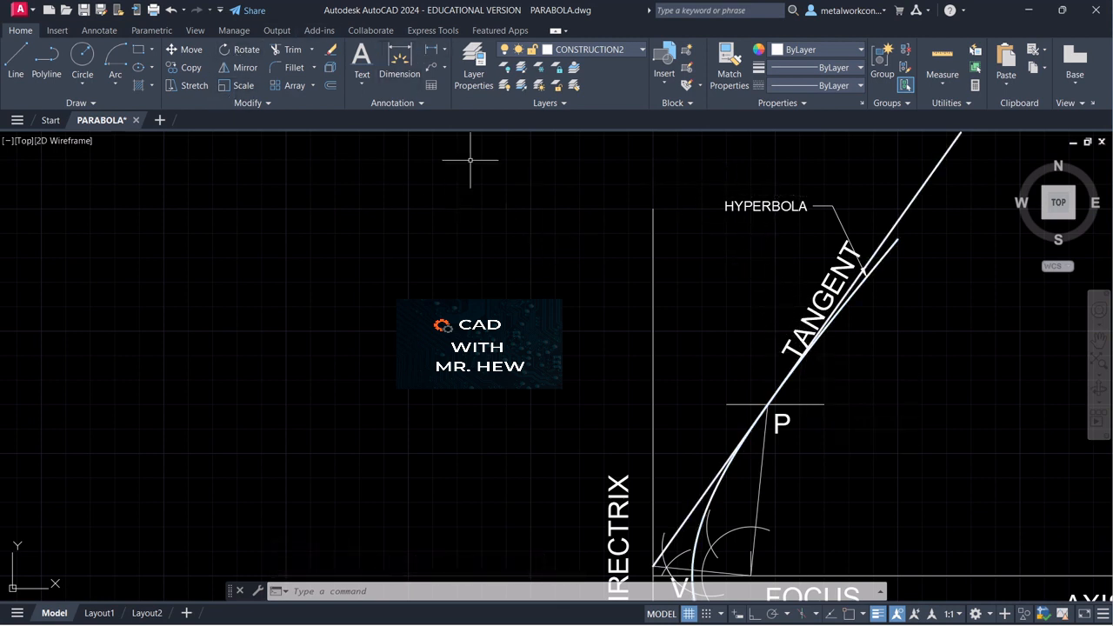
Move the TANGENT label slightly to the left so it clears the tangent line above P.
click(189, 49)
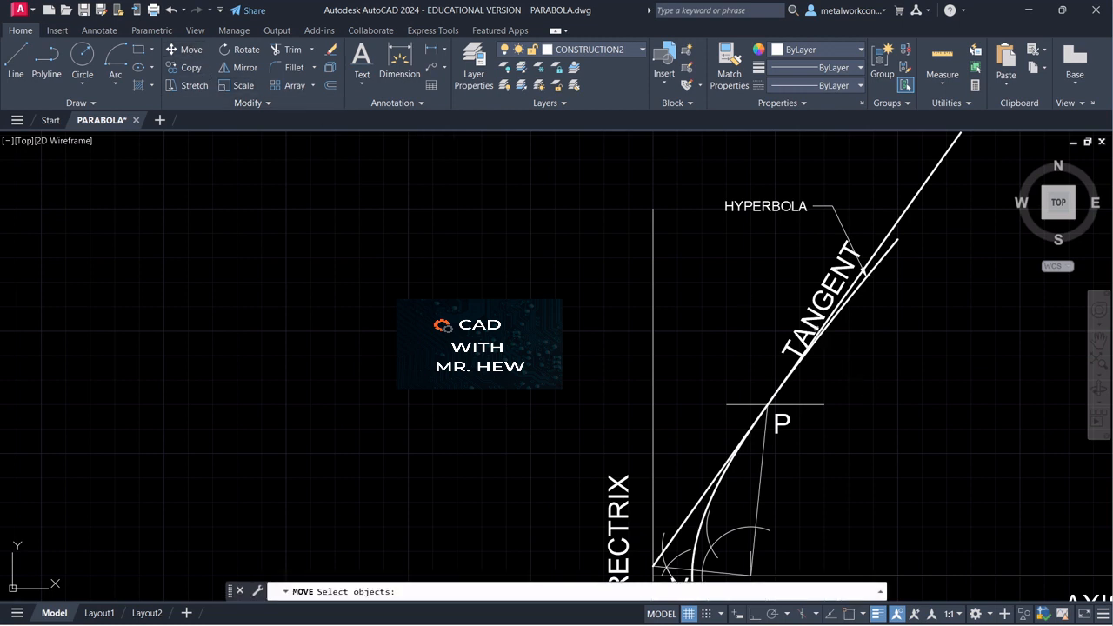
click(811, 327)
key(Return)
click(798, 361)
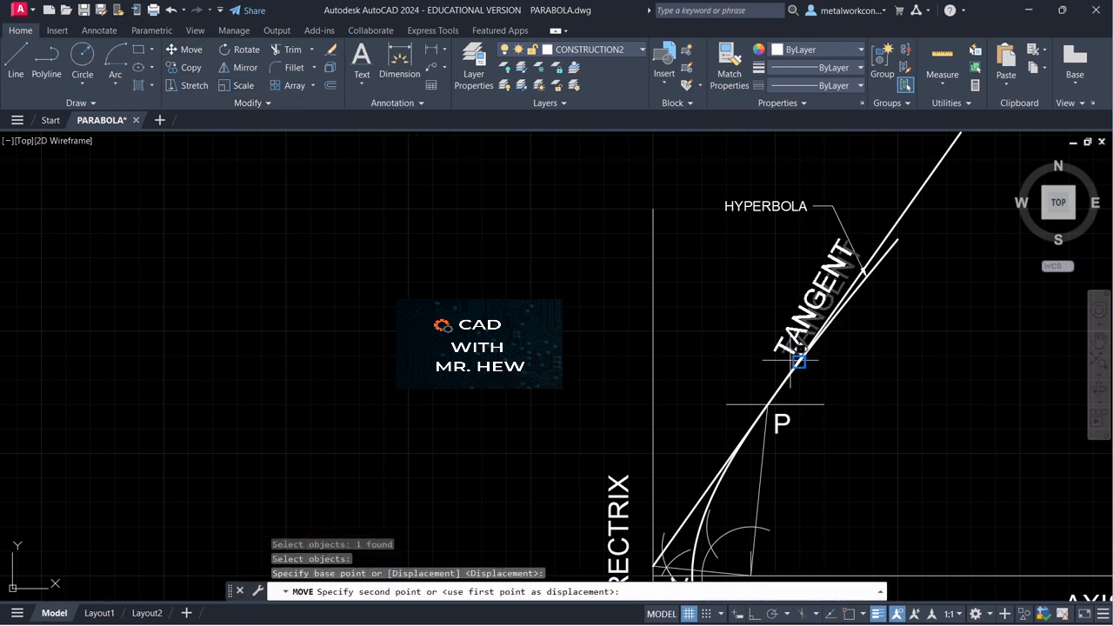
click(785, 357)
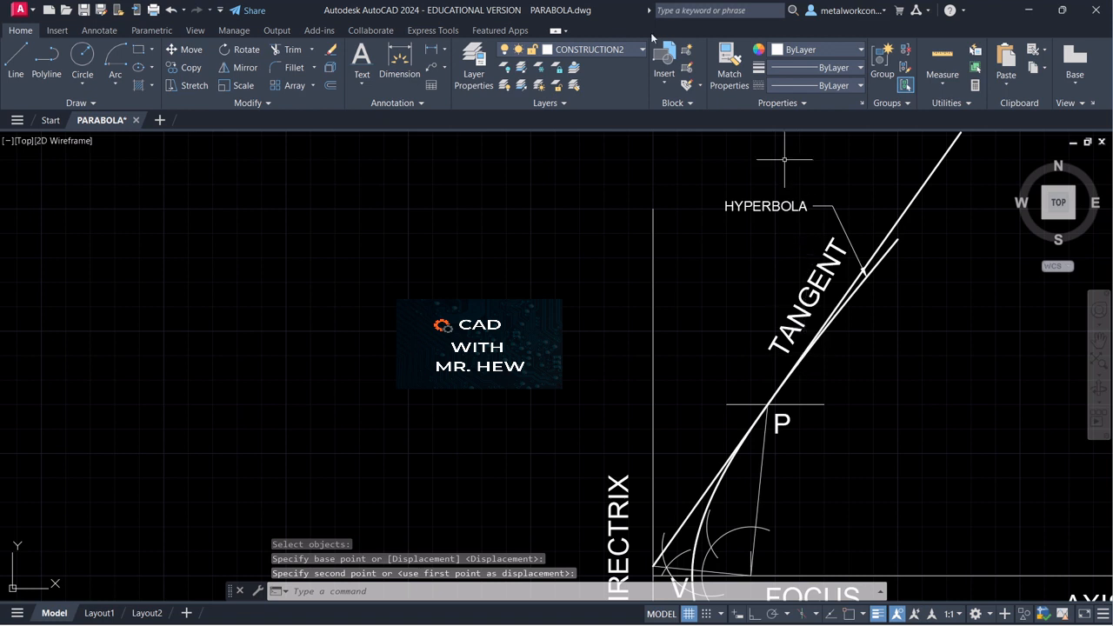
Rotate the TANGENT label slightly clockwise about its lower end so it runs parallel to the tangent line.
click(240, 50)
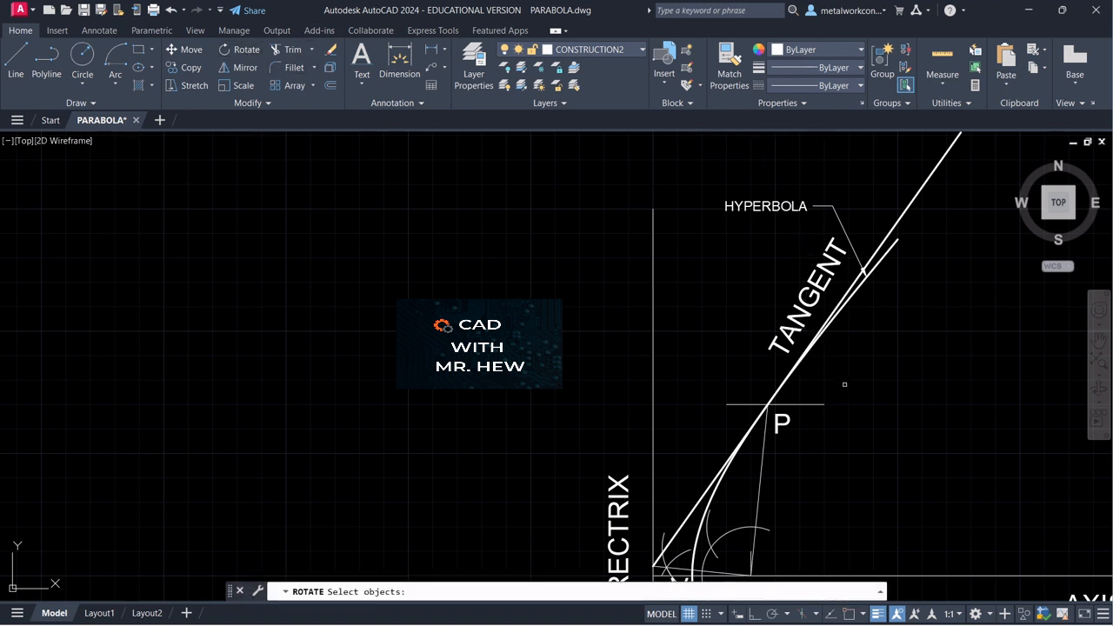
click(789, 336)
key(Return)
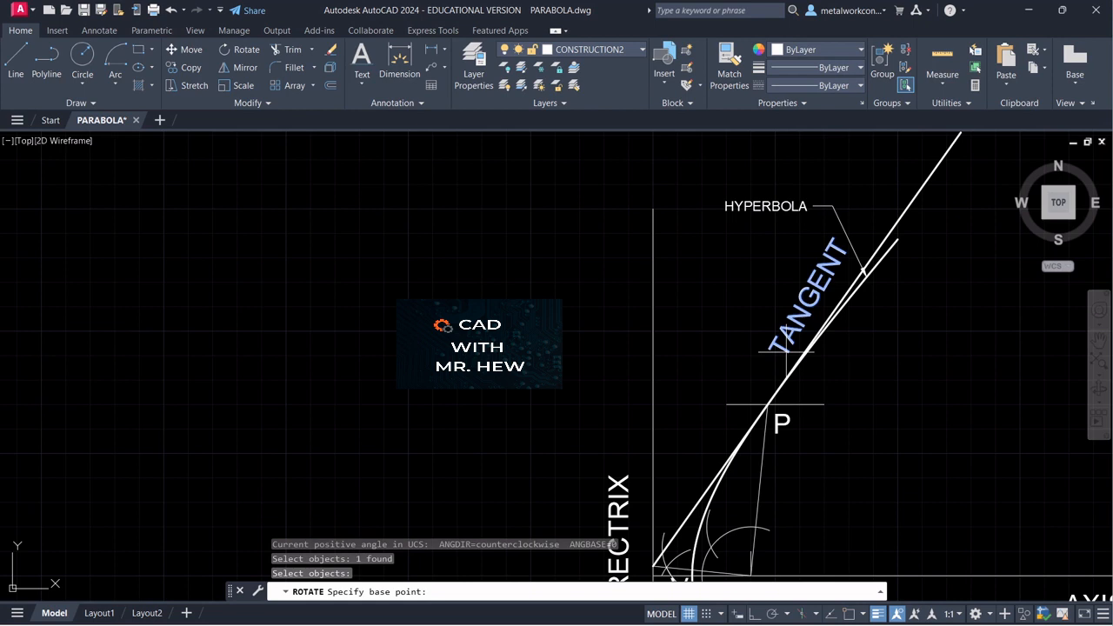
click(787, 351)
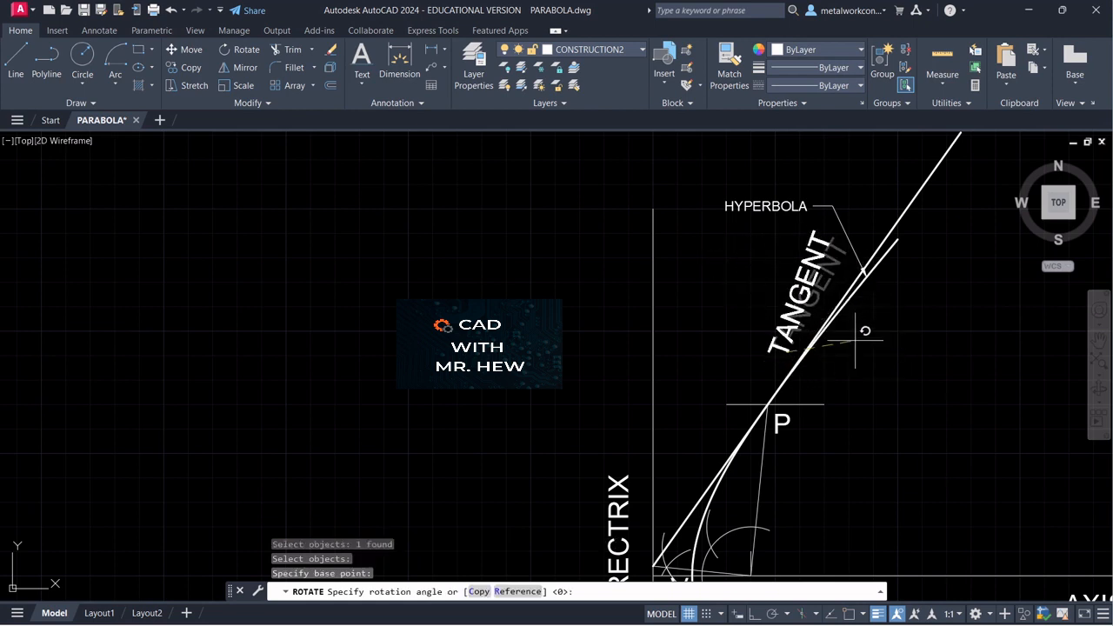
click(915, 365)
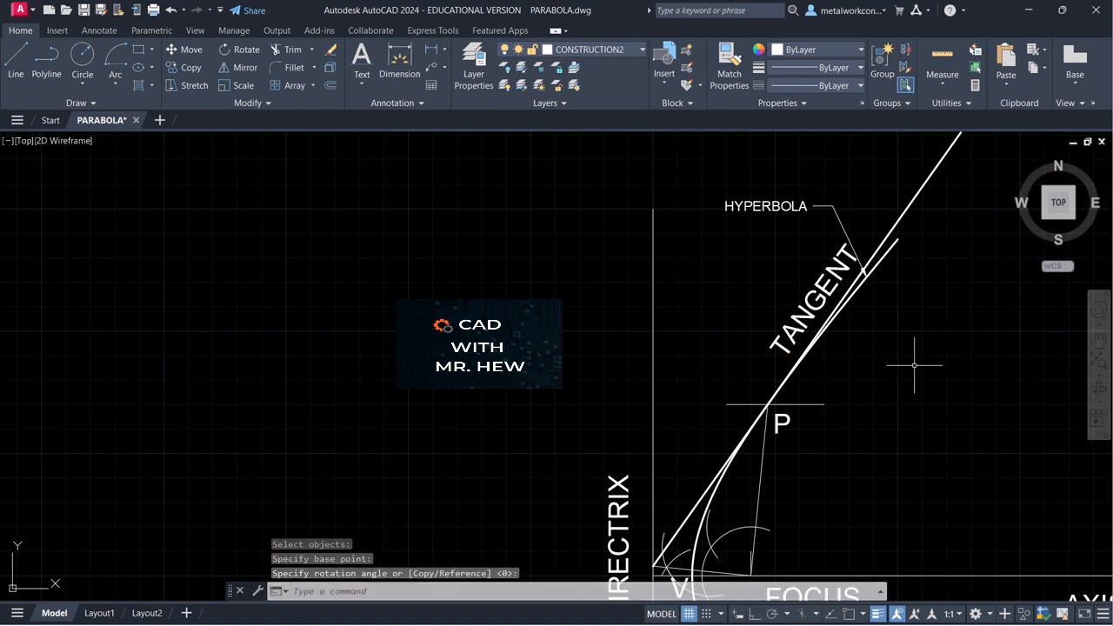
Try to draw a center-start-end arc of radius 20 centred on P, with object snap on, near the start of the TANGENT label.
click(1099, 341)
drag(969, 379, 968, 338)
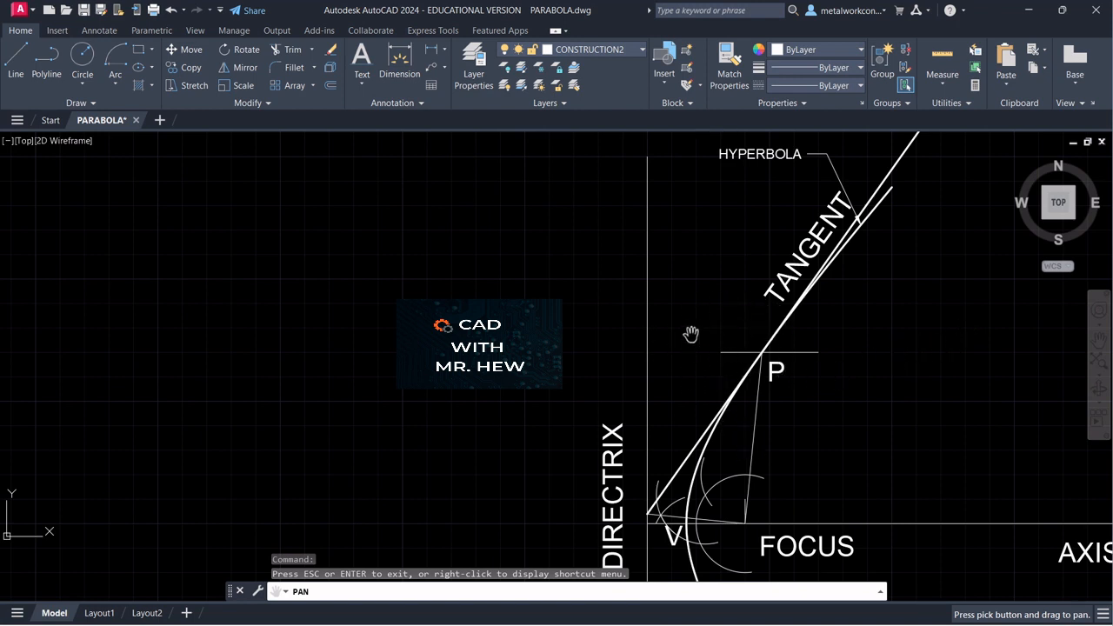
key(Escape)
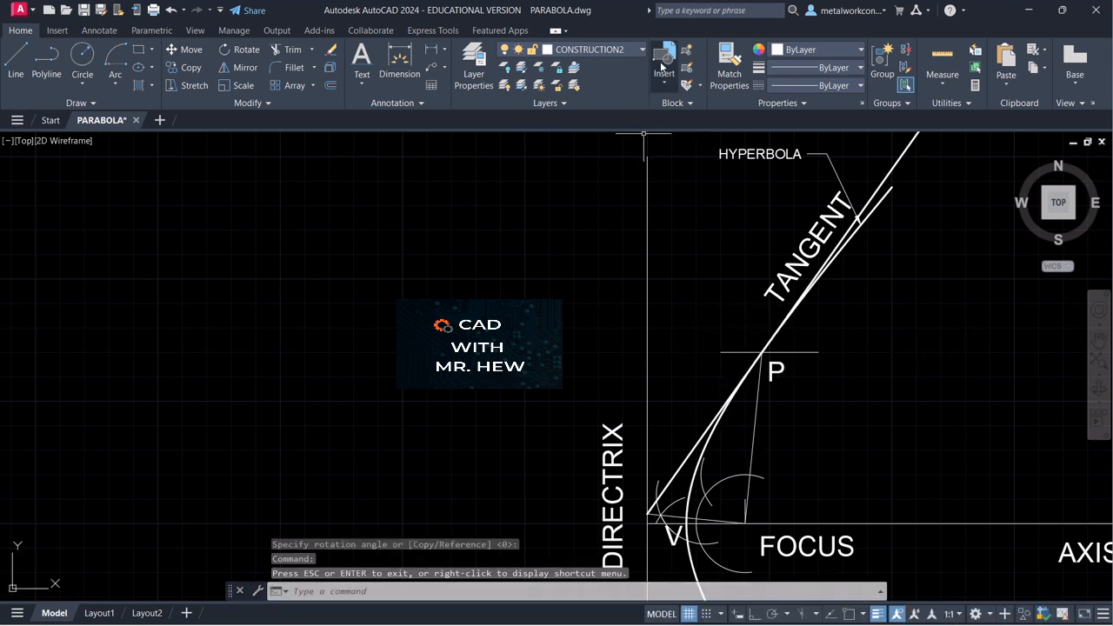
click(113, 84)
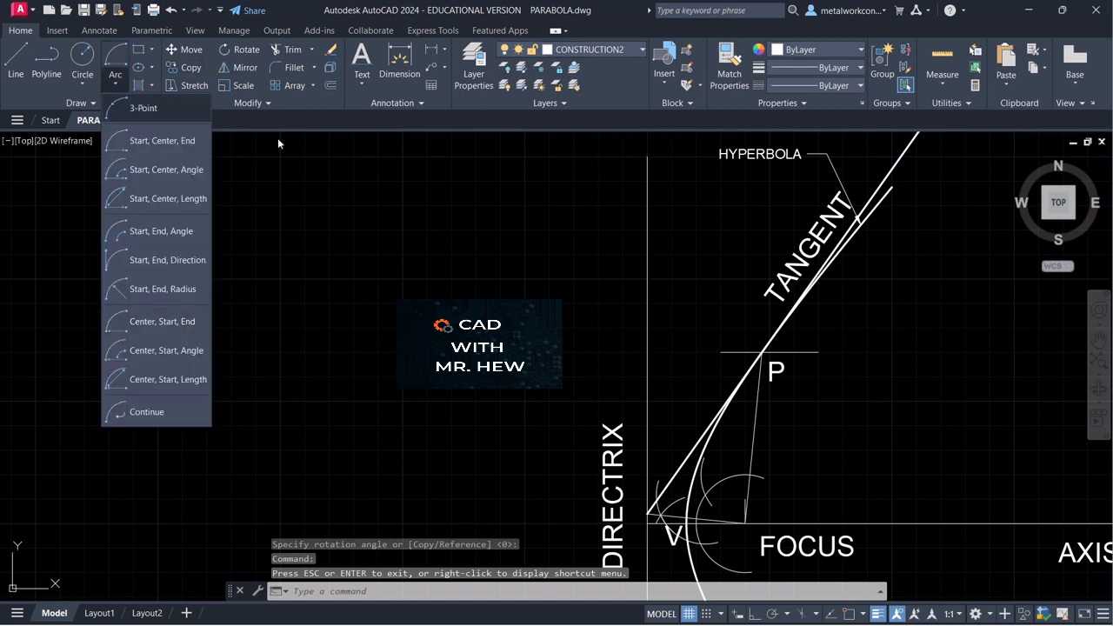
click(182, 321)
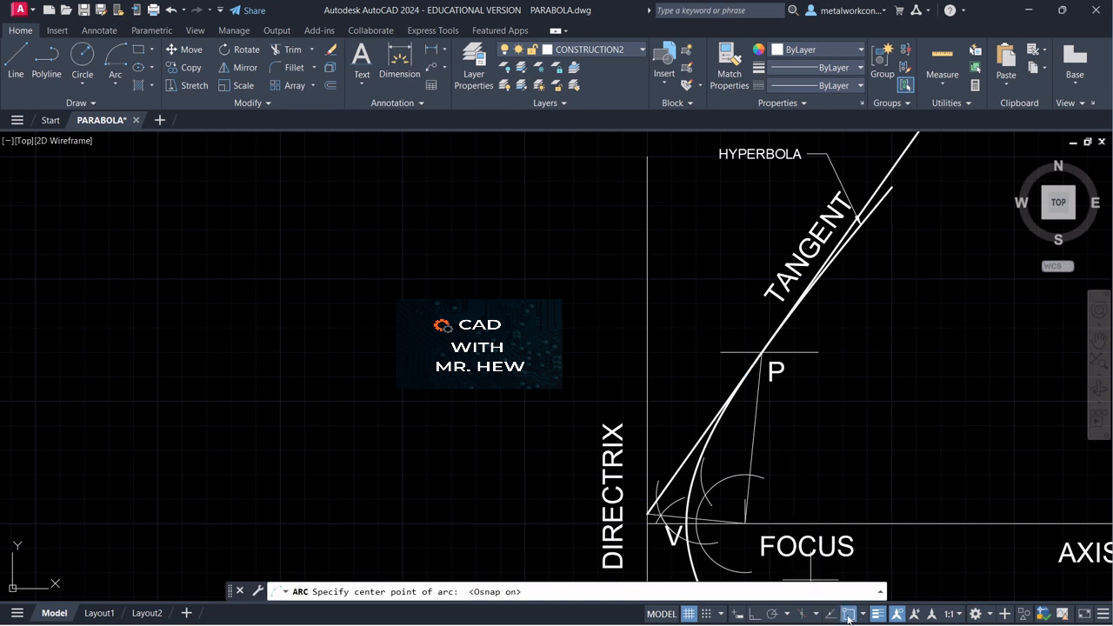
click(762, 353)
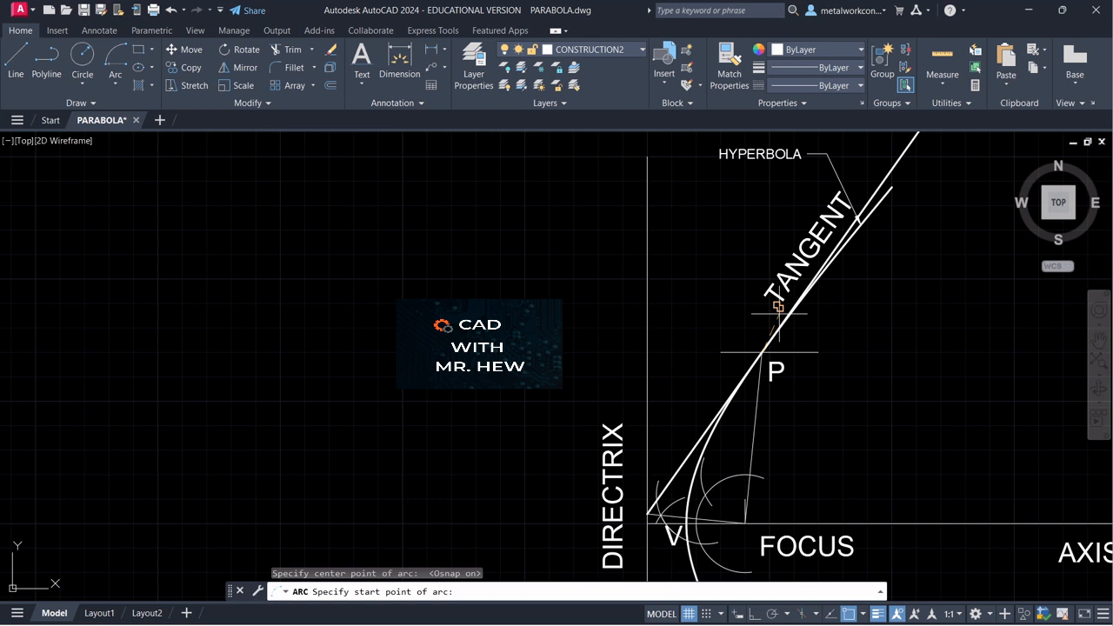
text(20)
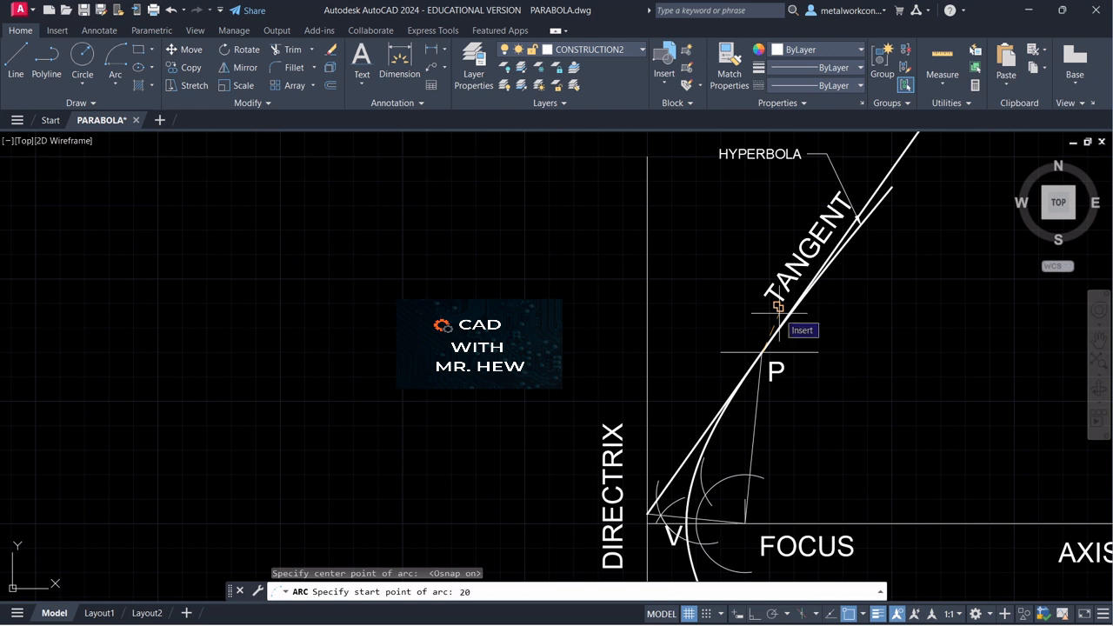
key(Return)
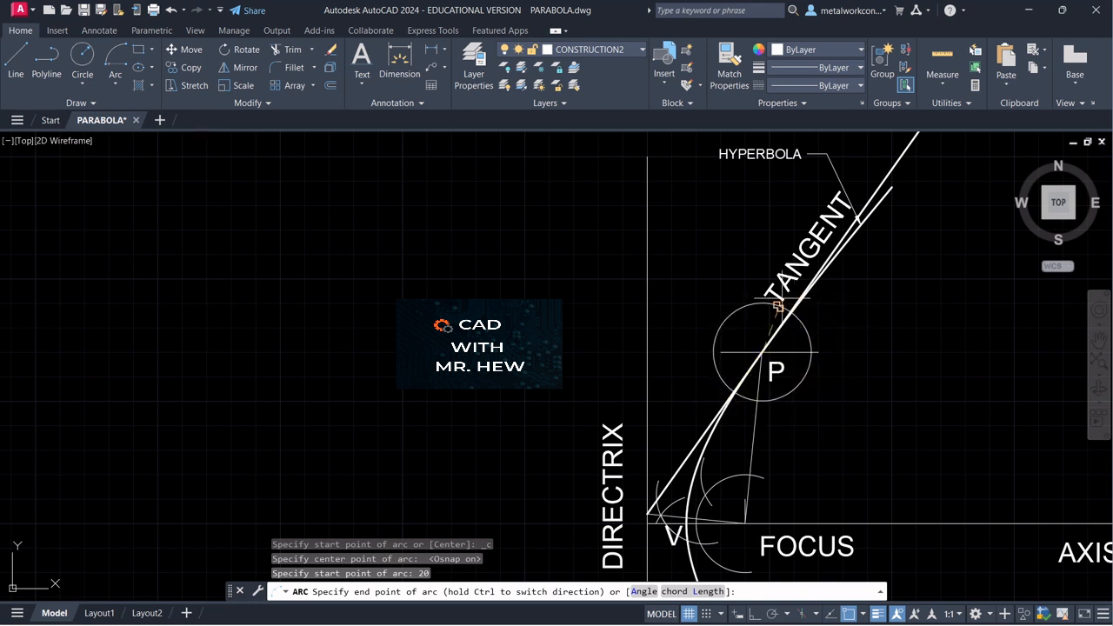
click(778, 306)
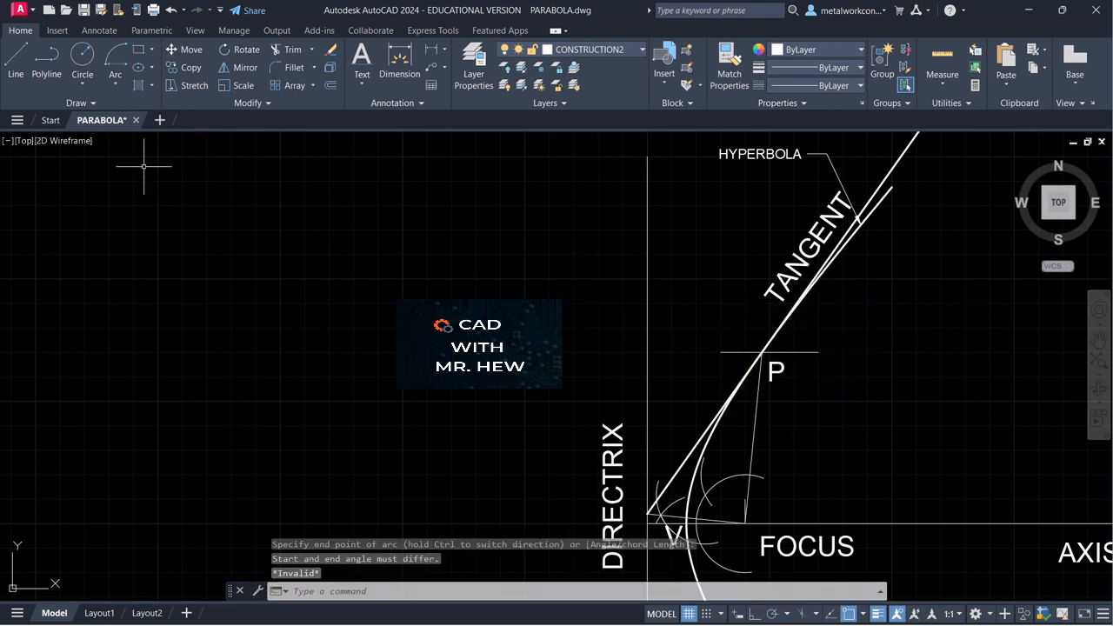
Draw a center-start-end arc of radius 20 centred on P, sweeping around its directrix side and crossing the tangent above and below P.
click(115, 83)
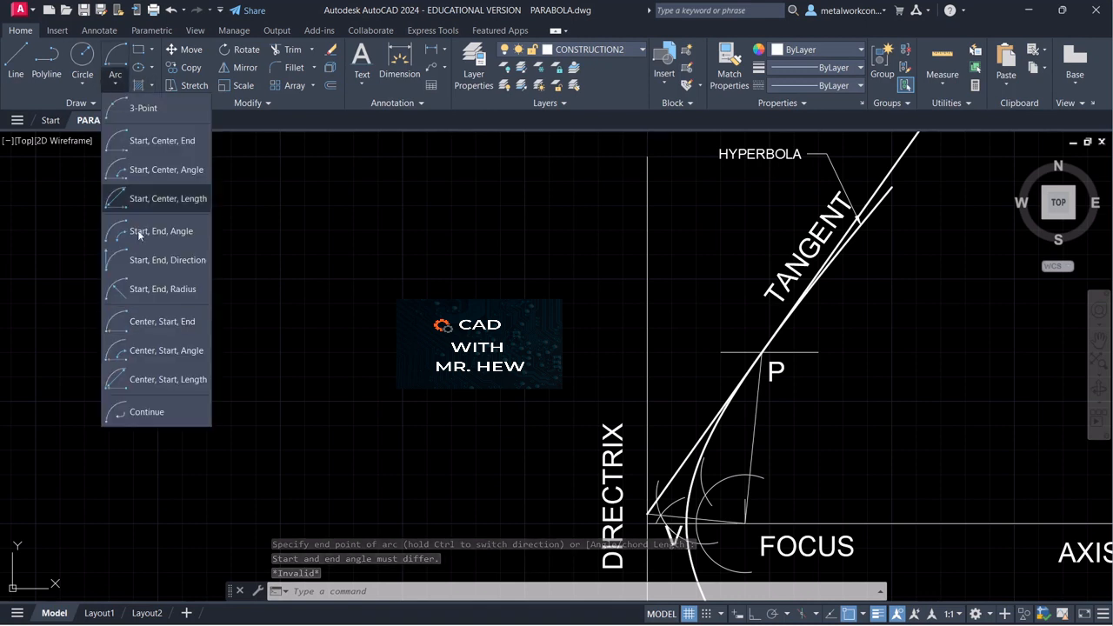
click(154, 321)
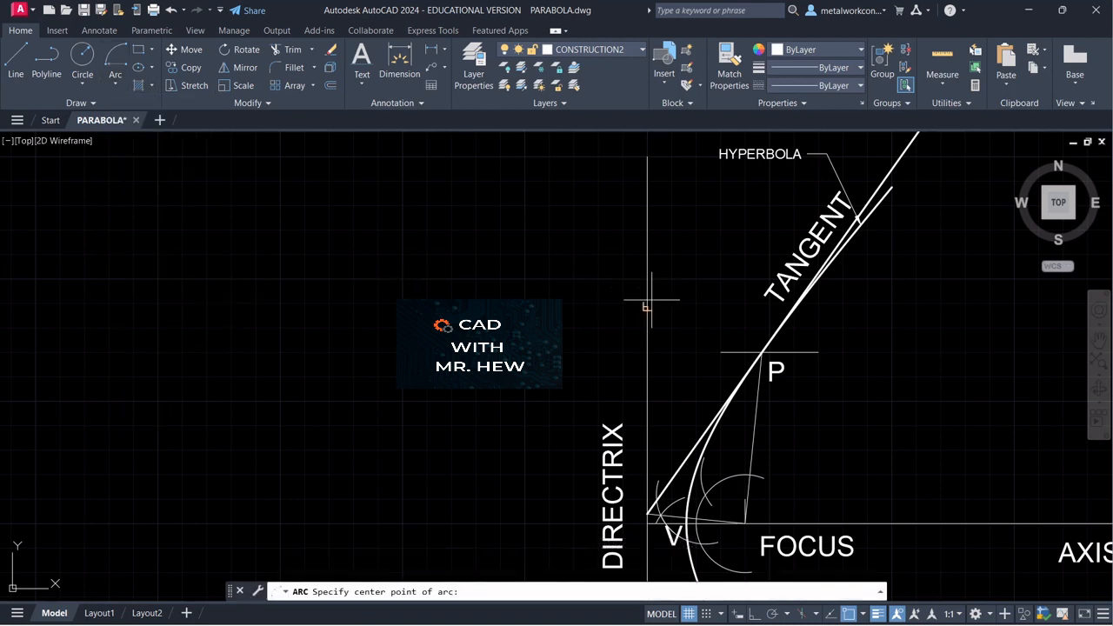
click(762, 352)
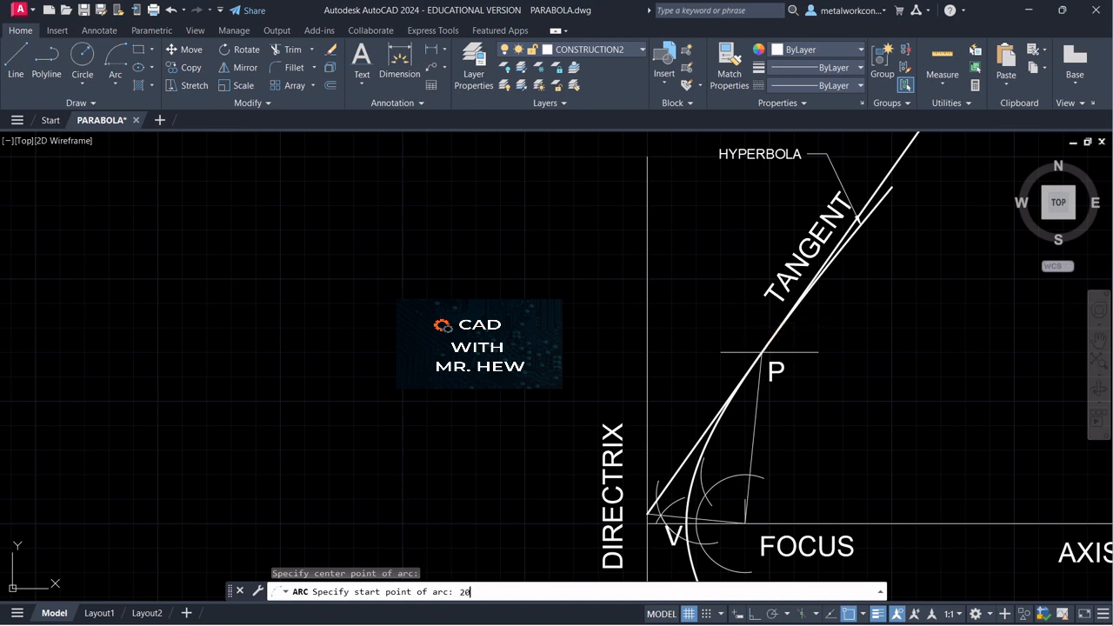
text(20)
key(Return)
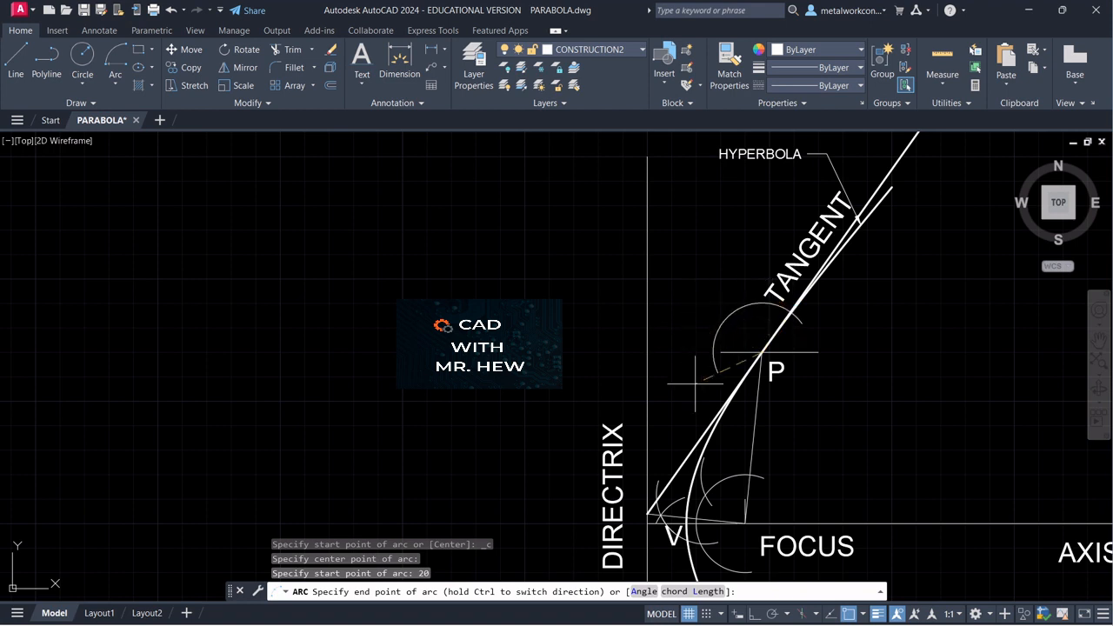
click(737, 415)
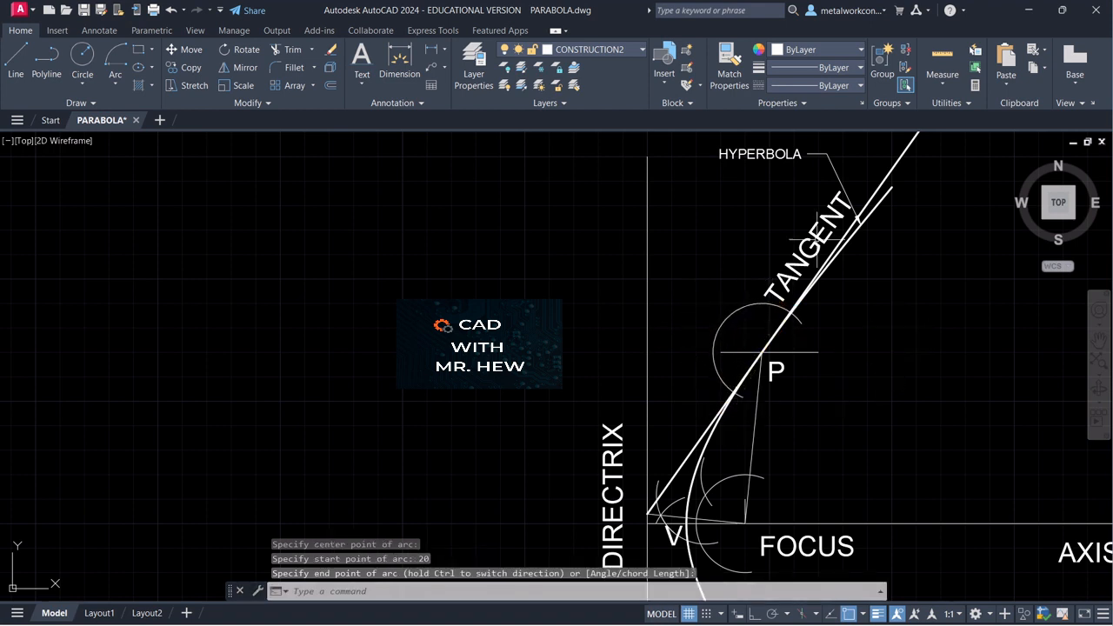
Draw a radius 20 arc centred where the P arc meets the tangent below P, cutting the P arc on the directrix side.
click(115, 81)
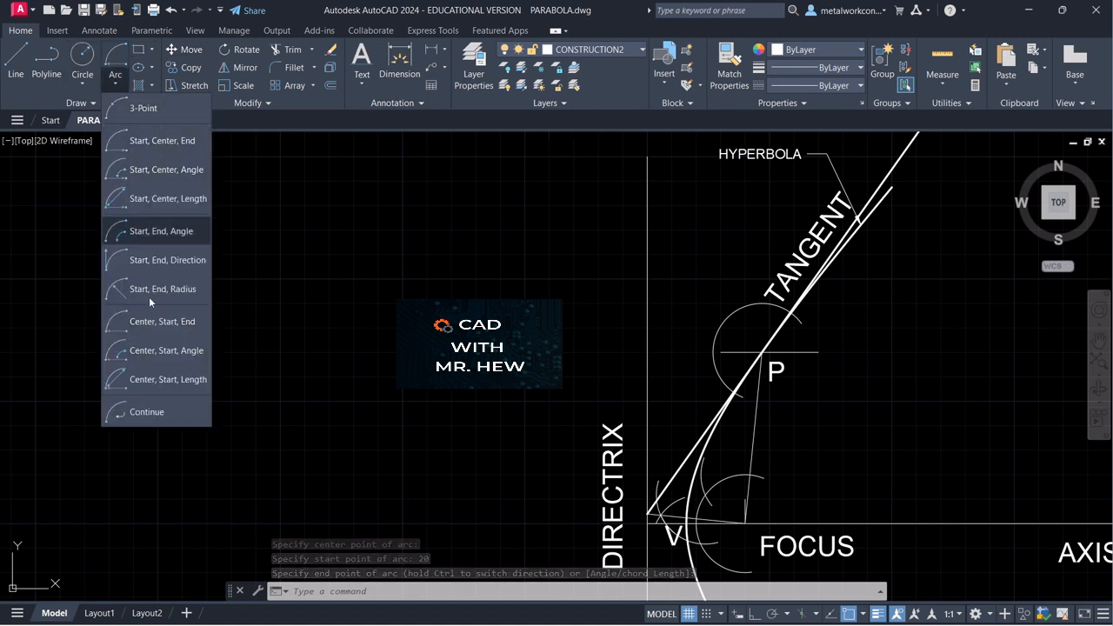
click(154, 321)
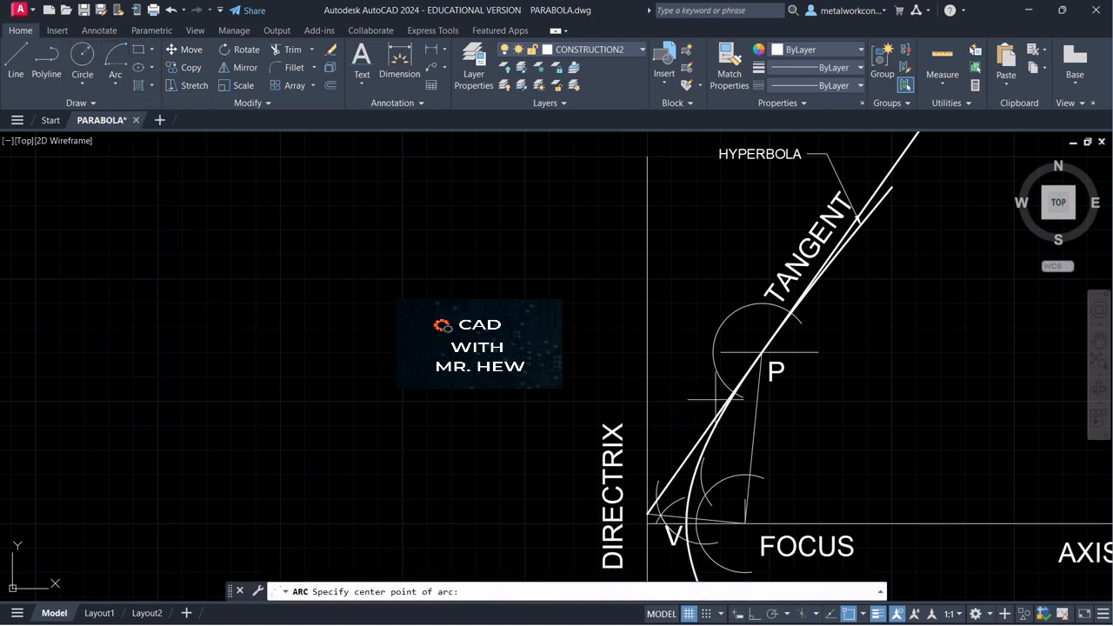
scroll(734, 394, up, 3)
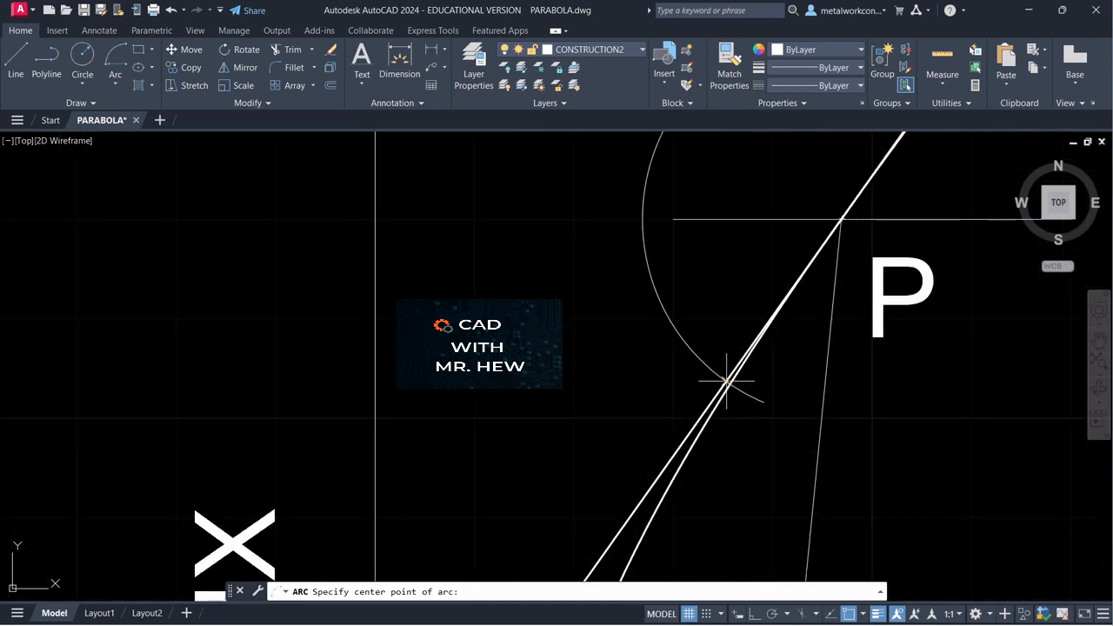
click(727, 380)
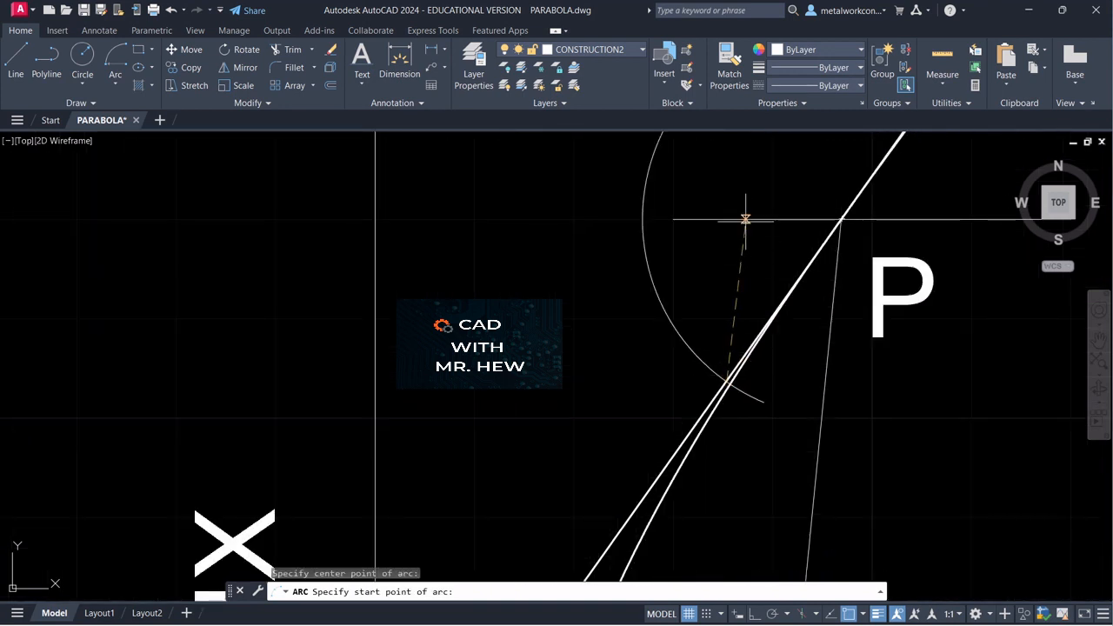
text(20)
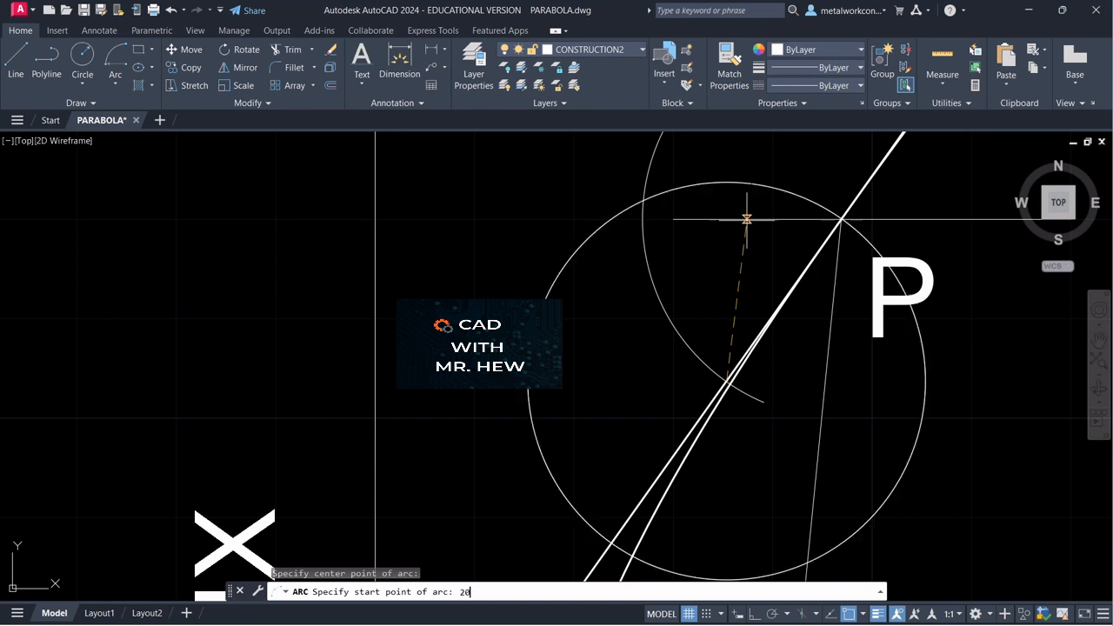
key(Return)
click(590, 233)
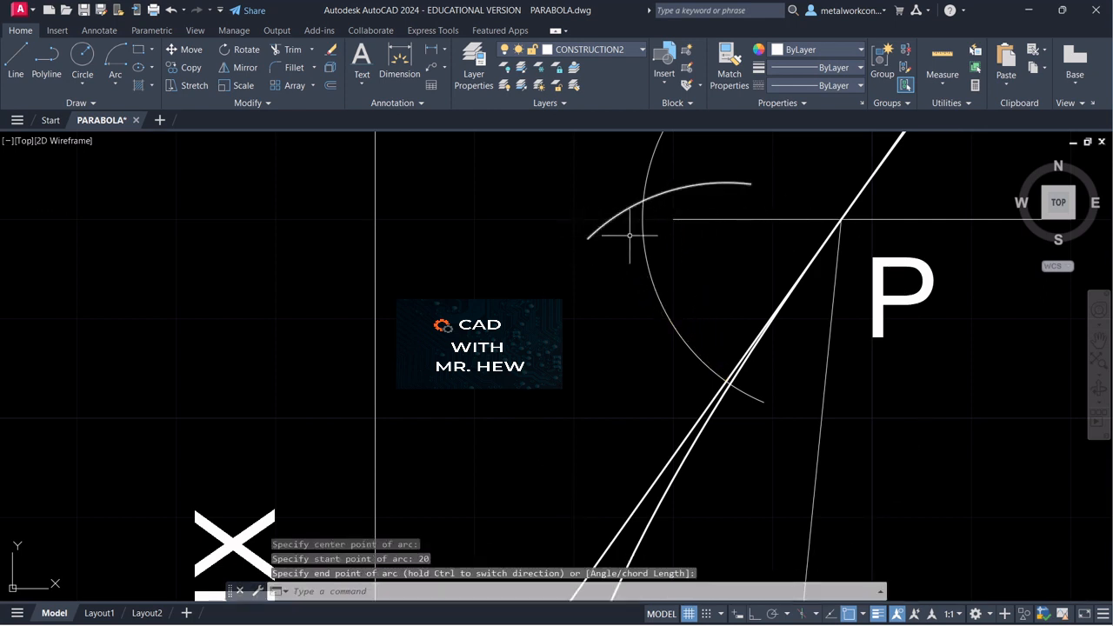
Draw a radius 20 arc centred where the P arc meets the tangent above P, cutting the P arc near the TANGENT label.
click(1100, 340)
mouse_move(1022, 277)
mouse_down()
mouse_move(1010, 362)
mouse_move(1042, 380)
mouse_up()
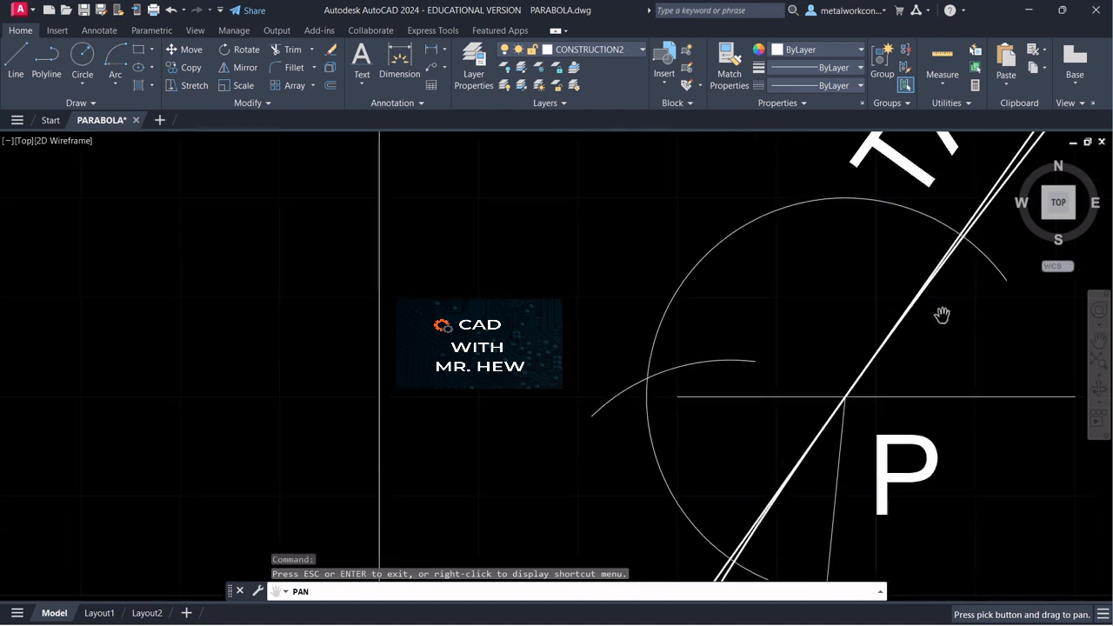
mouse_move(648, 231)
mouse_down()
mouse_move(688, 247)
mouse_move(695, 276)
mouse_move(807, 320)
mouse_up()
scroll(694, 276, down, 2)
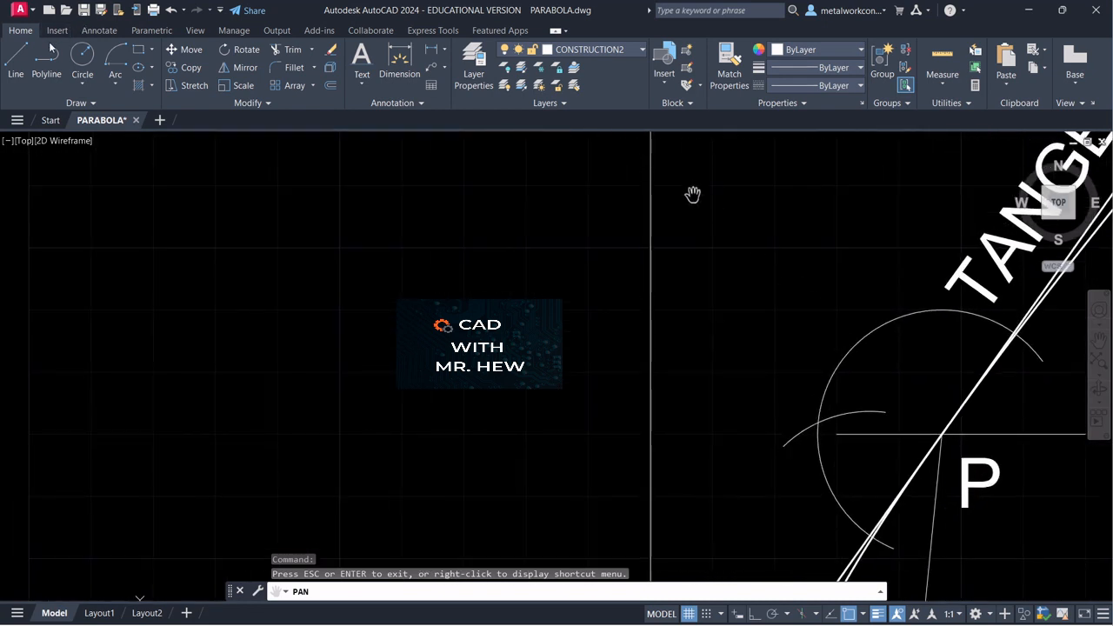
click(115, 84)
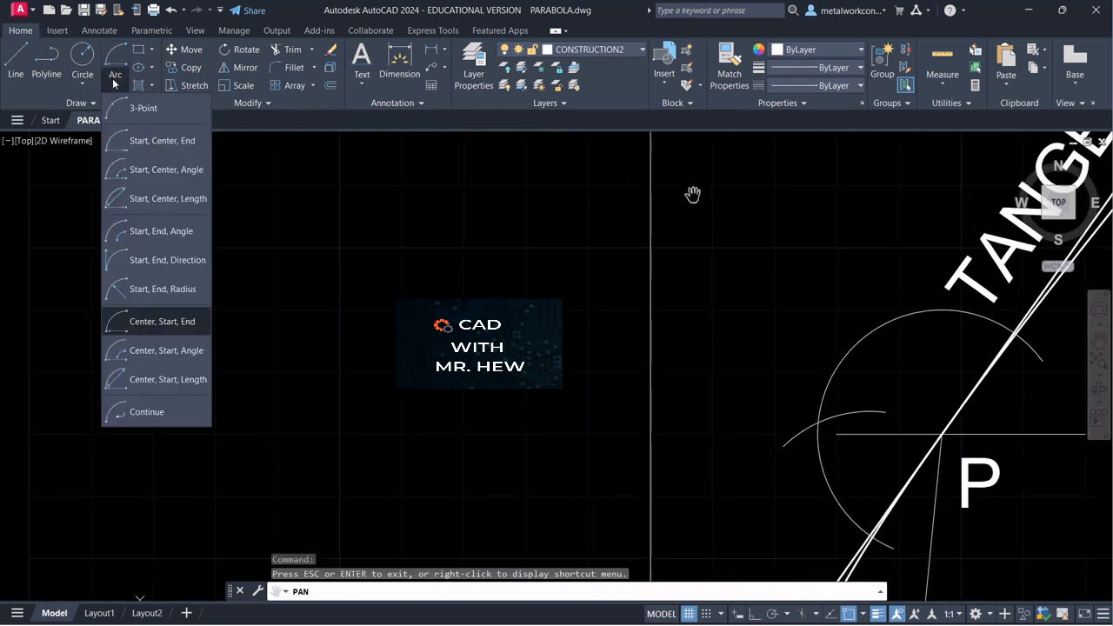
click(139, 321)
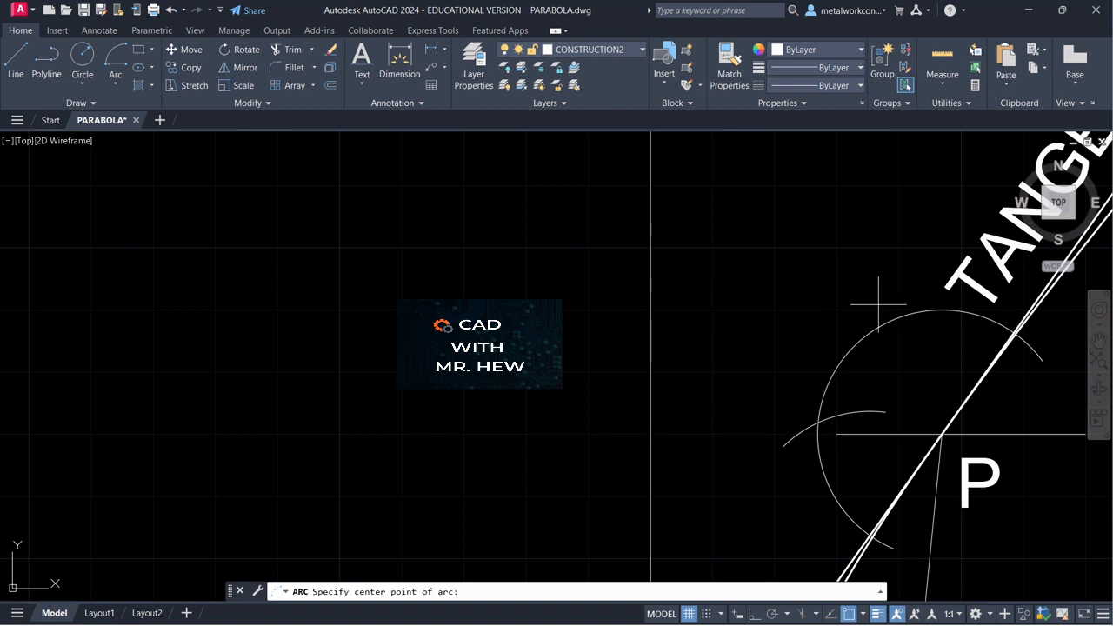
click(1015, 331)
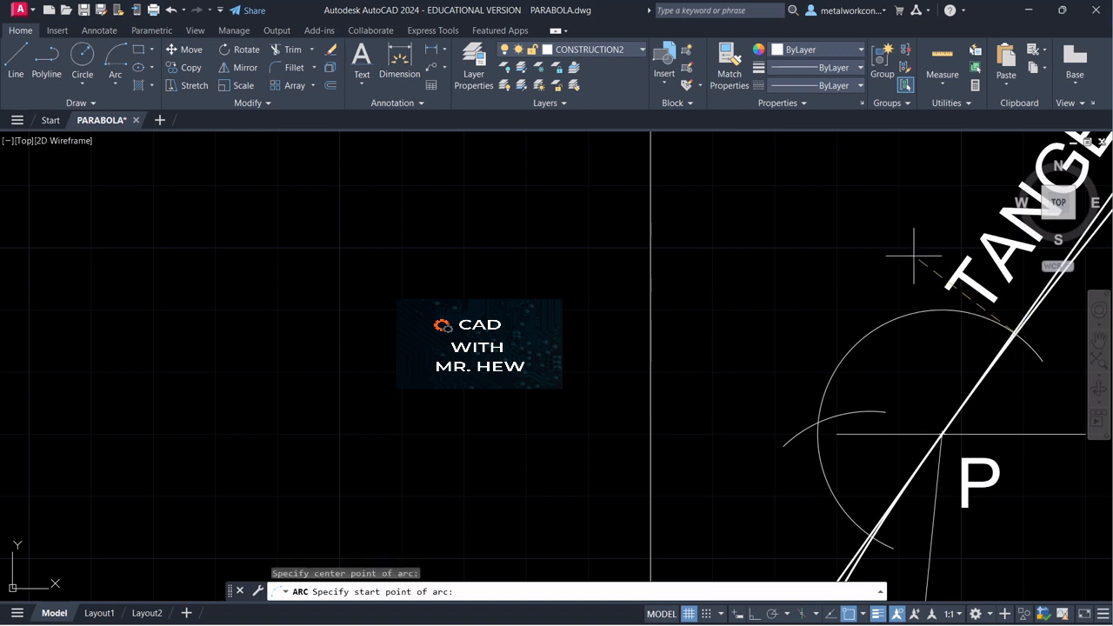
text(20)
key(Return)
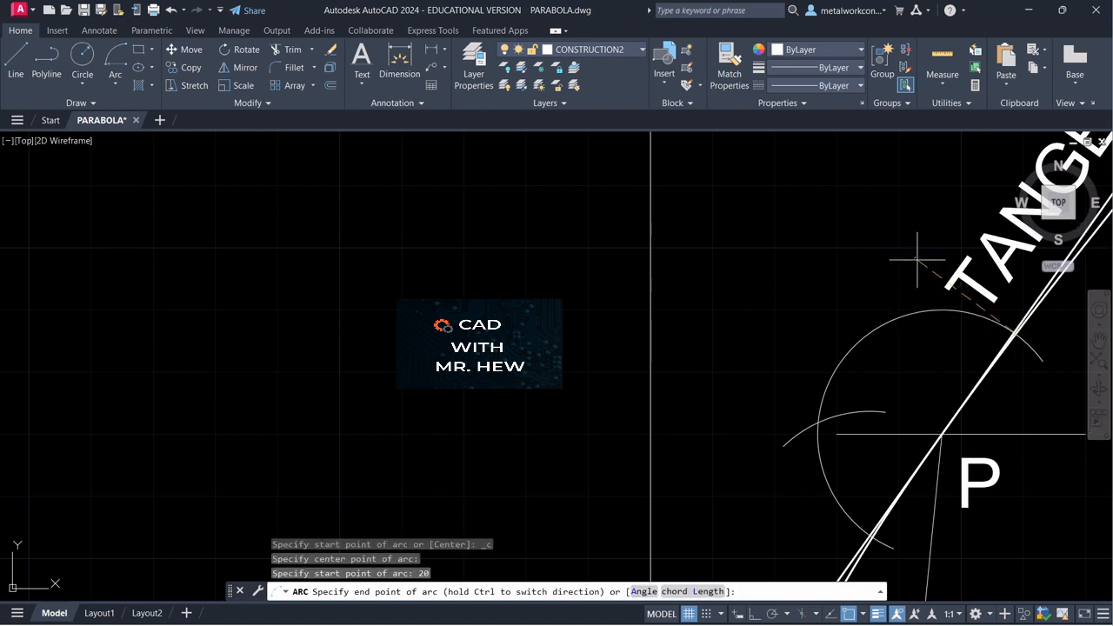
click(895, 369)
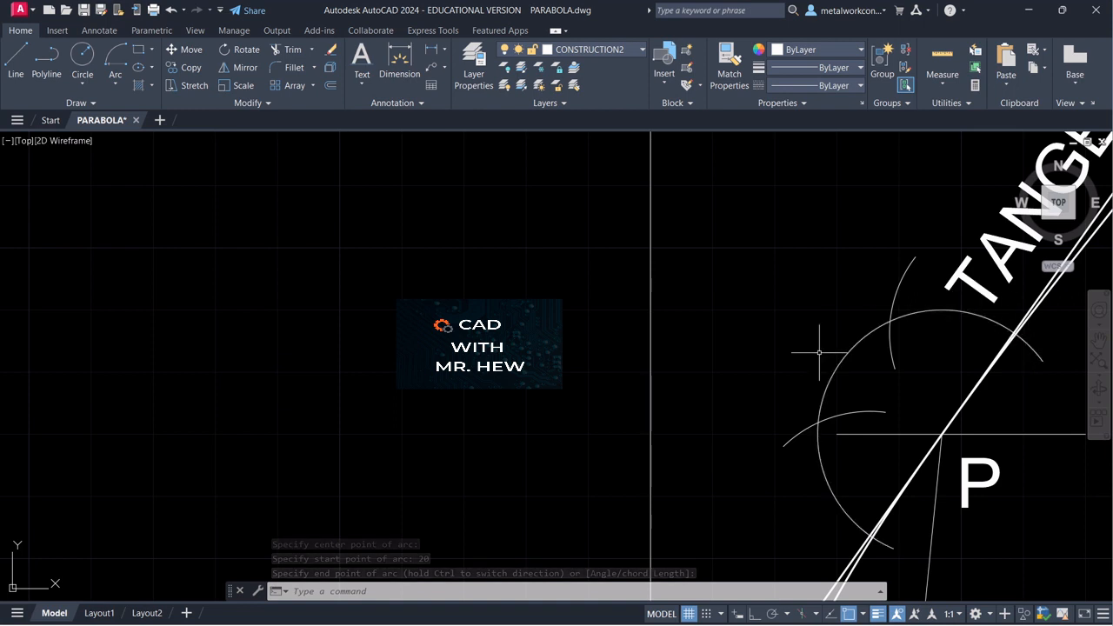
Draw a radius 20 arc centred on the upper cut of the P arc, placed outside it towards the directrix.
click(112, 89)
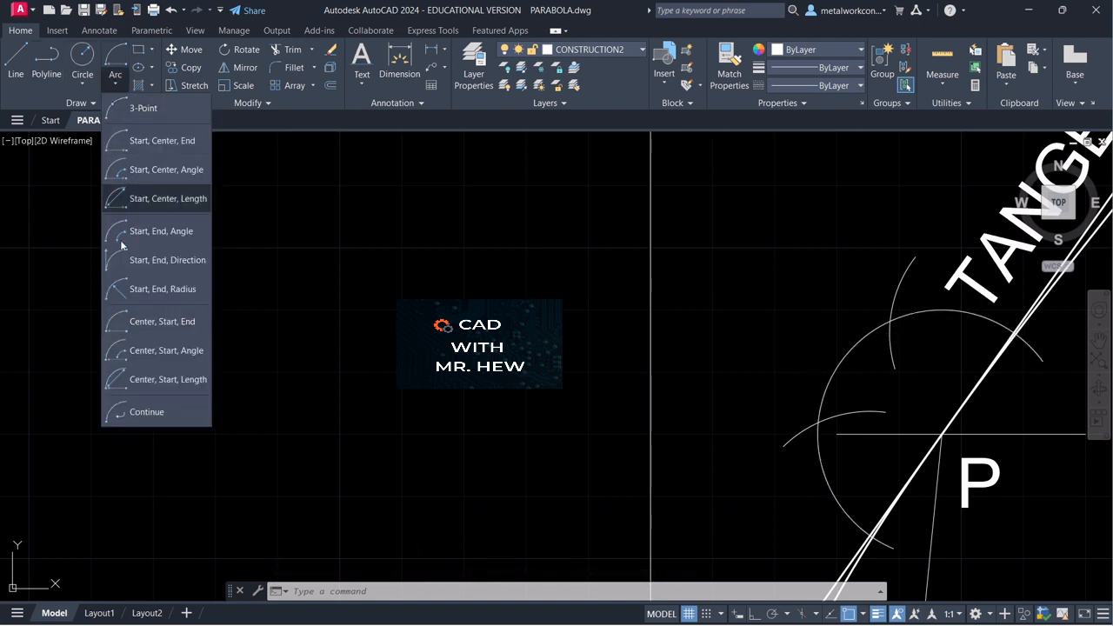
click(122, 320)
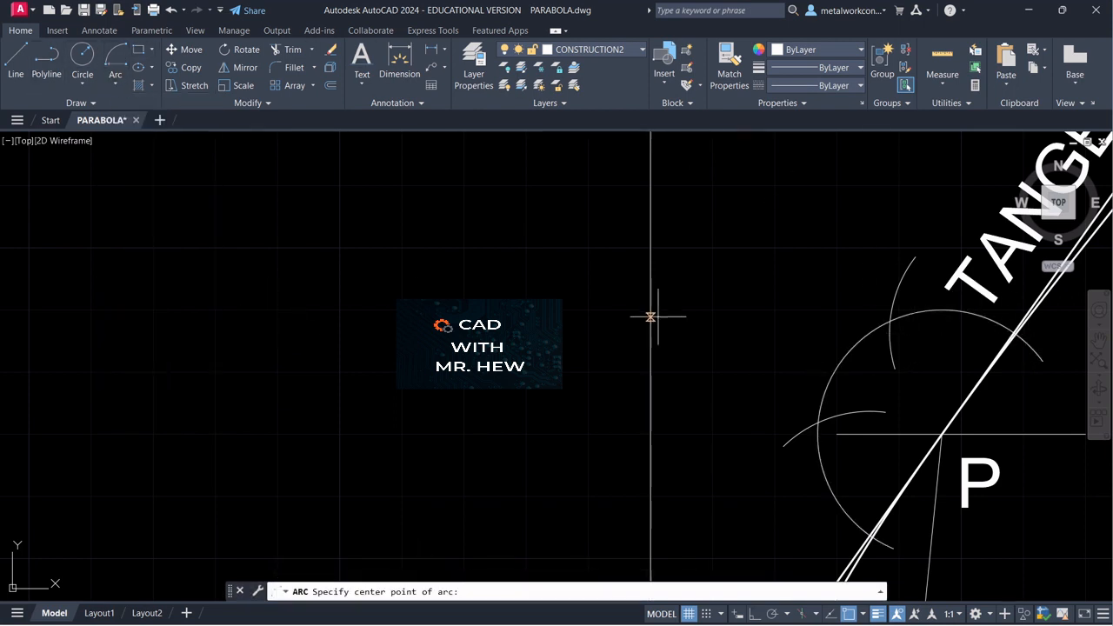
click(890, 321)
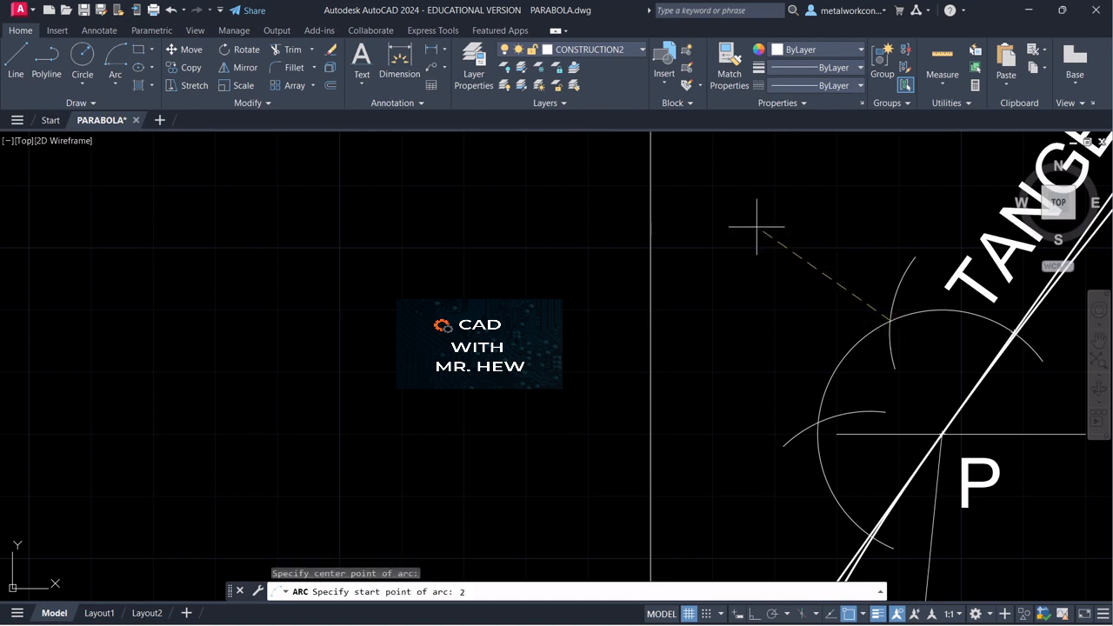
key(Return)
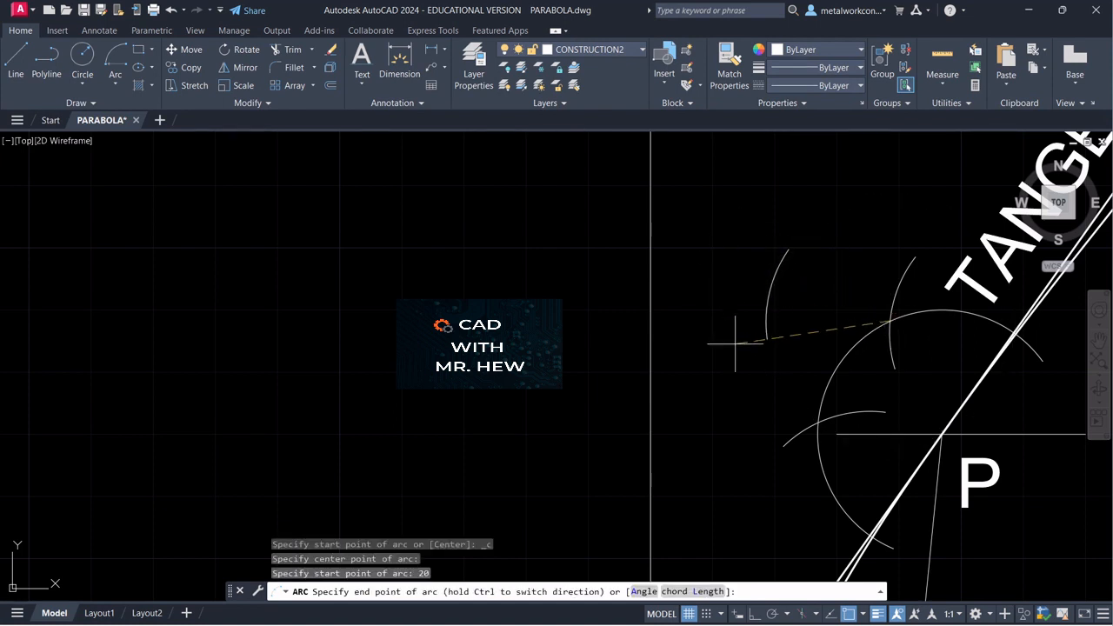
click(751, 375)
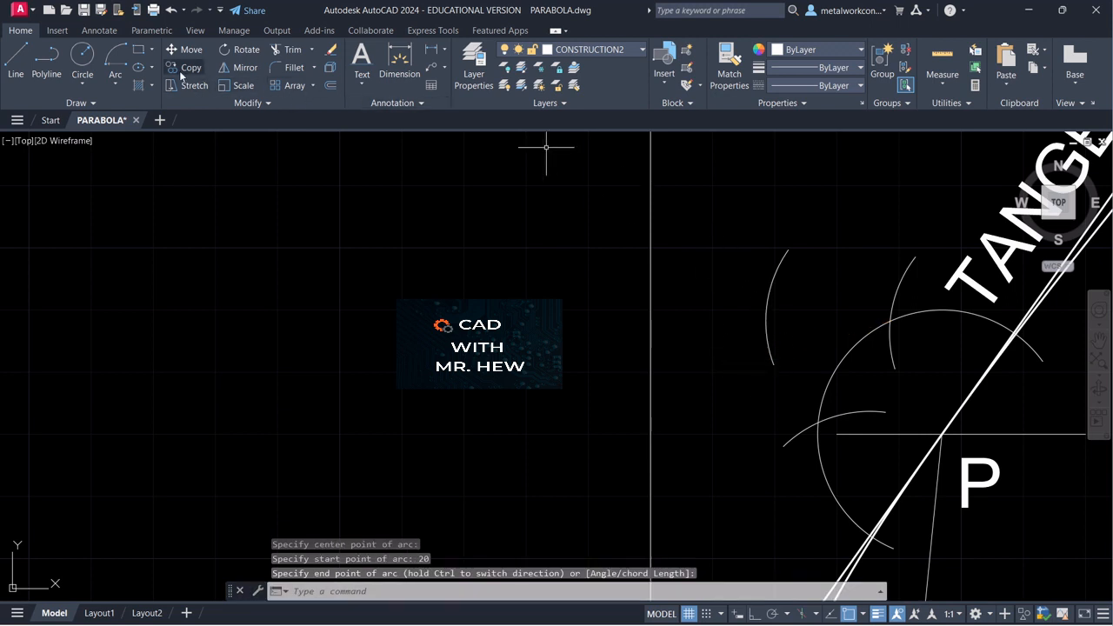
Draw a radius 20 arc centred on the lower cut of the P arc, crossing the outer arc near the directrix.
click(117, 80)
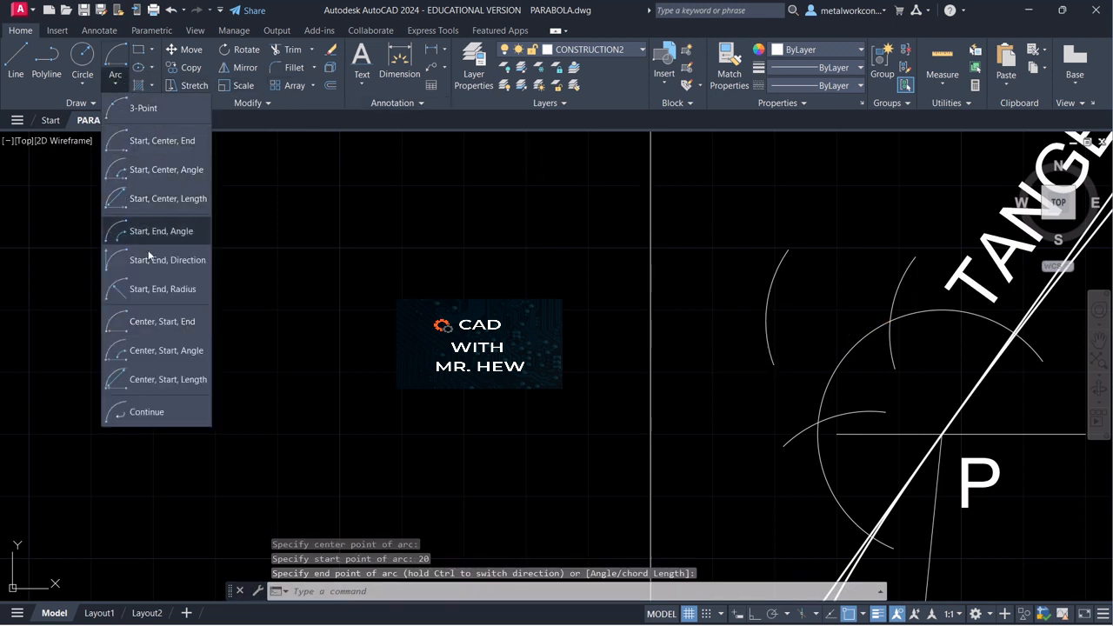
click(152, 323)
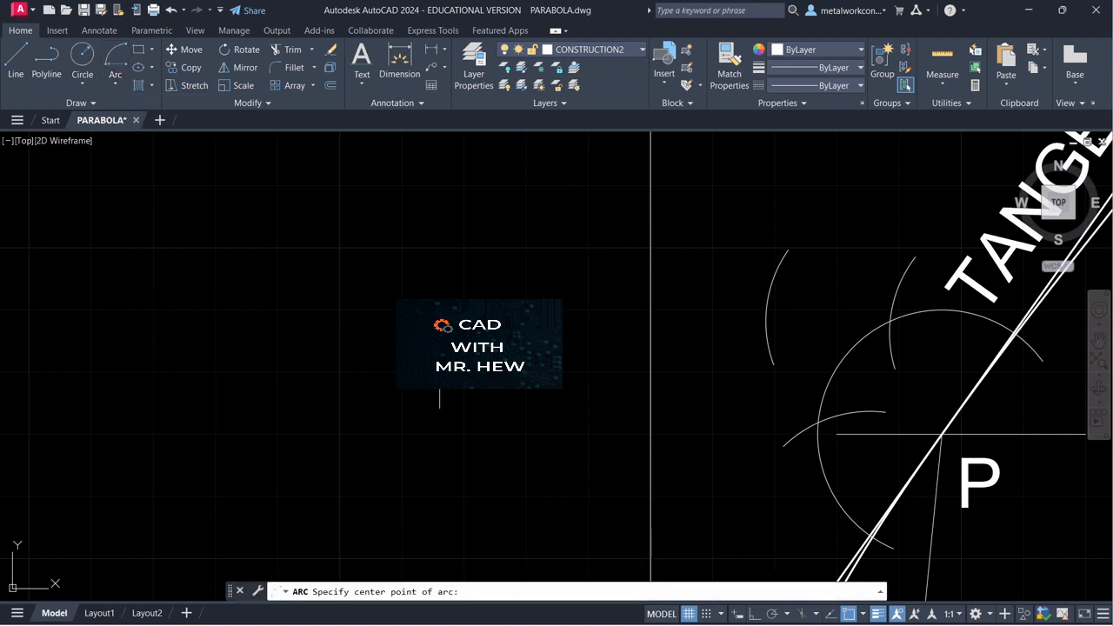
click(821, 422)
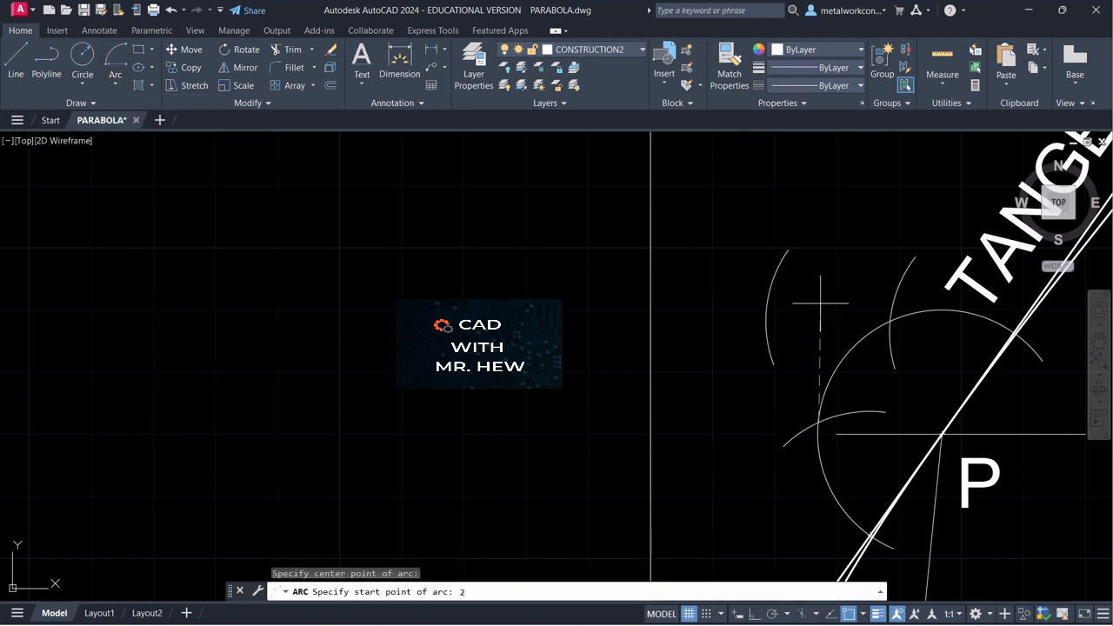
text(20)
key(Return)
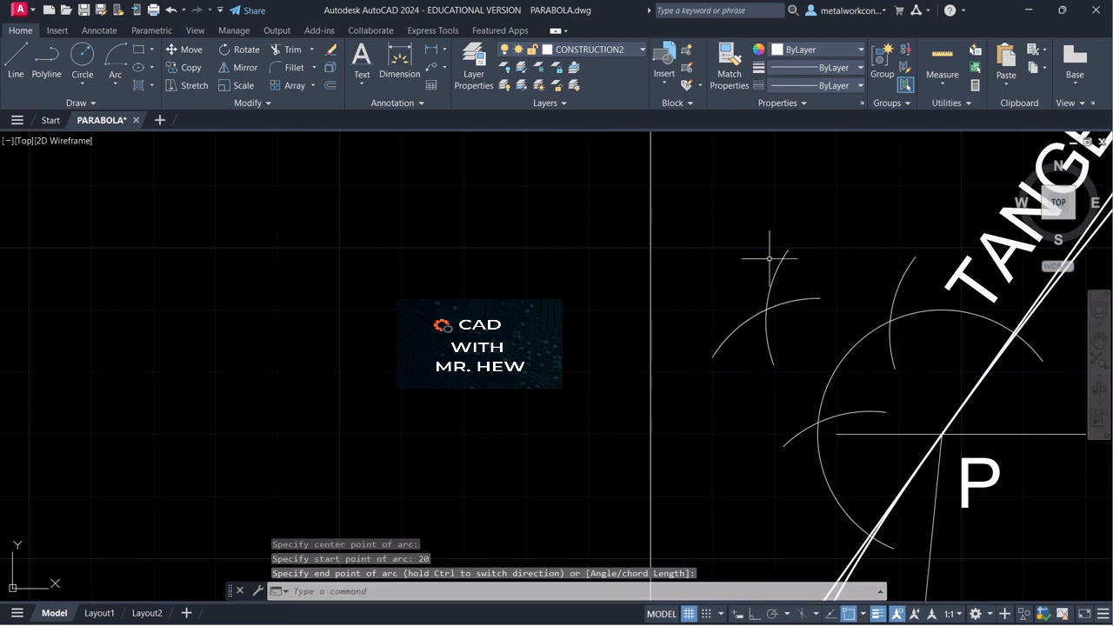
Draw the normal as a line from the crossing of the two outer arcs to point P.
click(16, 61)
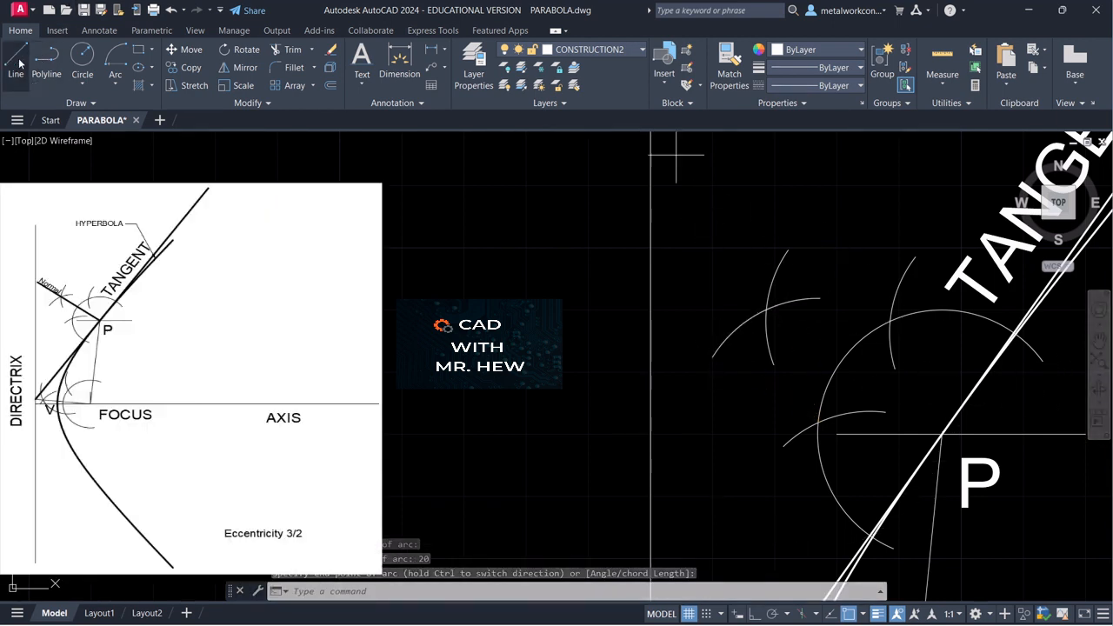
click(766, 308)
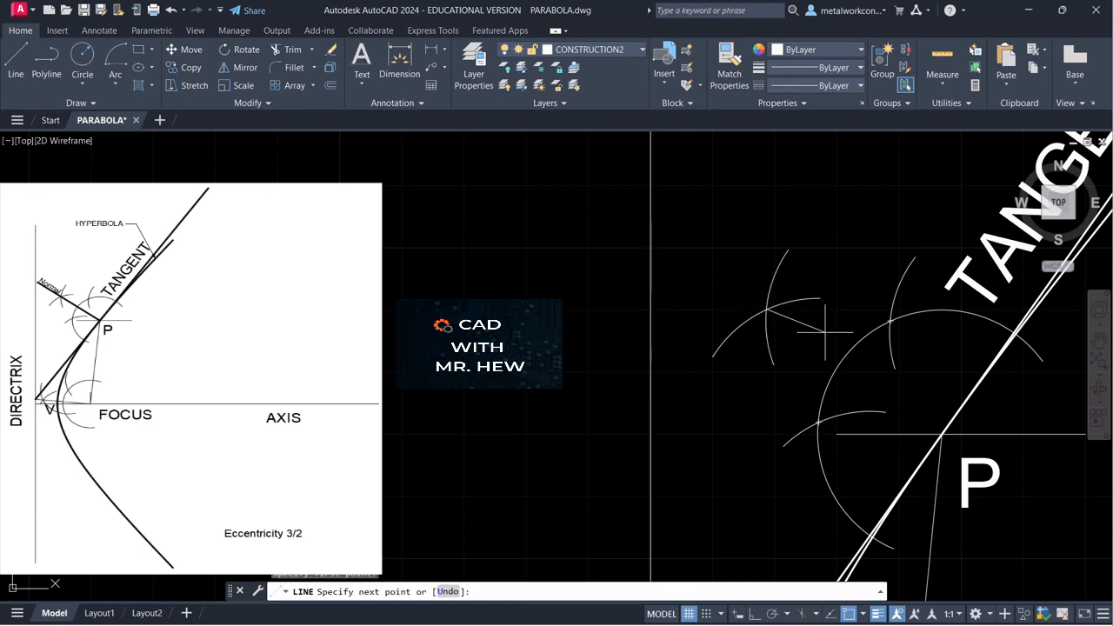
click(942, 433)
key(Return)
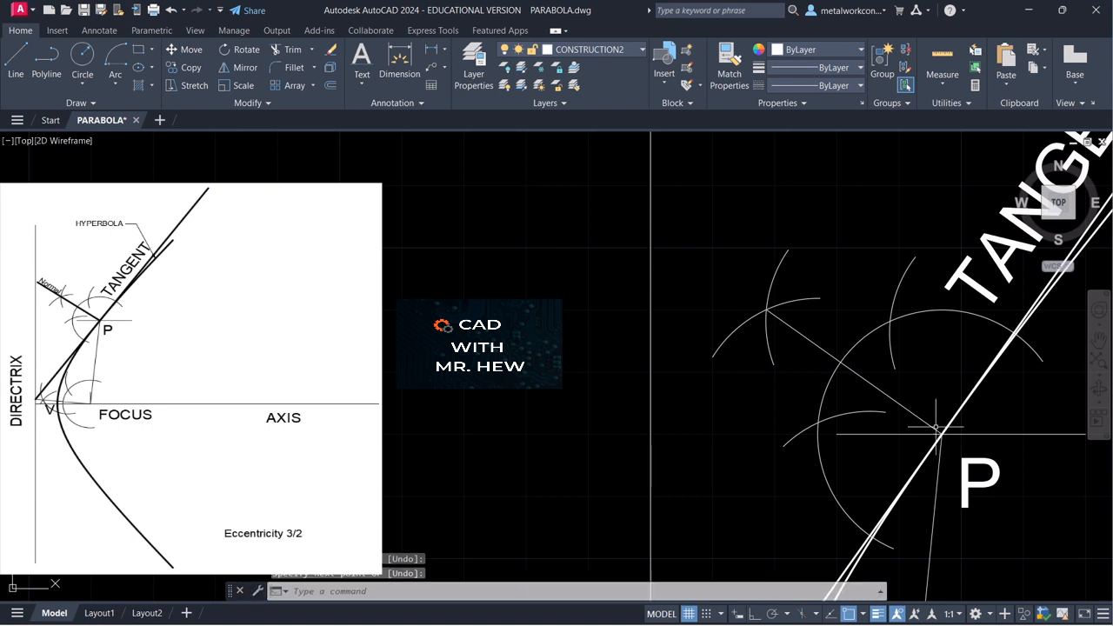
Stretch the normal's outer end beyond the arc crossing towards the directrix and assign the line to the outline layer.
click(789, 323)
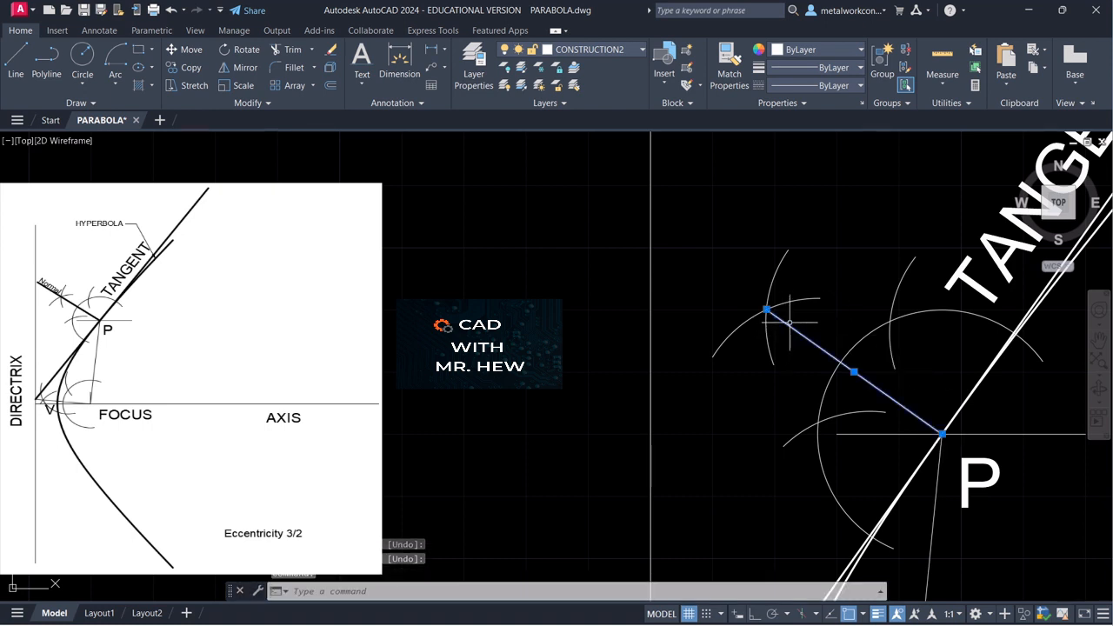
click(766, 309)
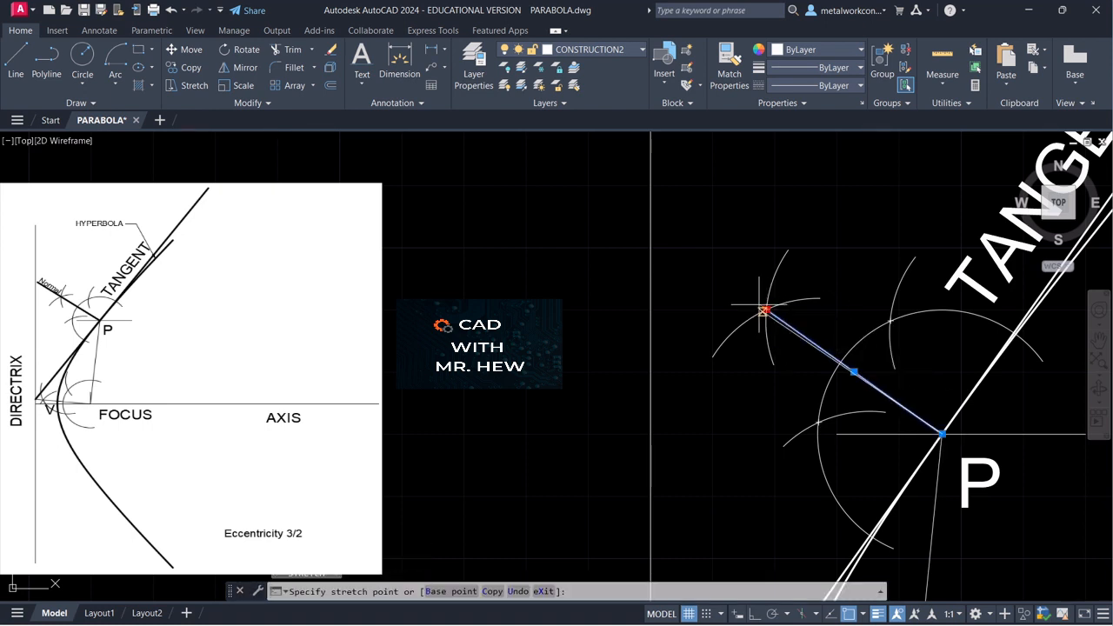
click(703, 264)
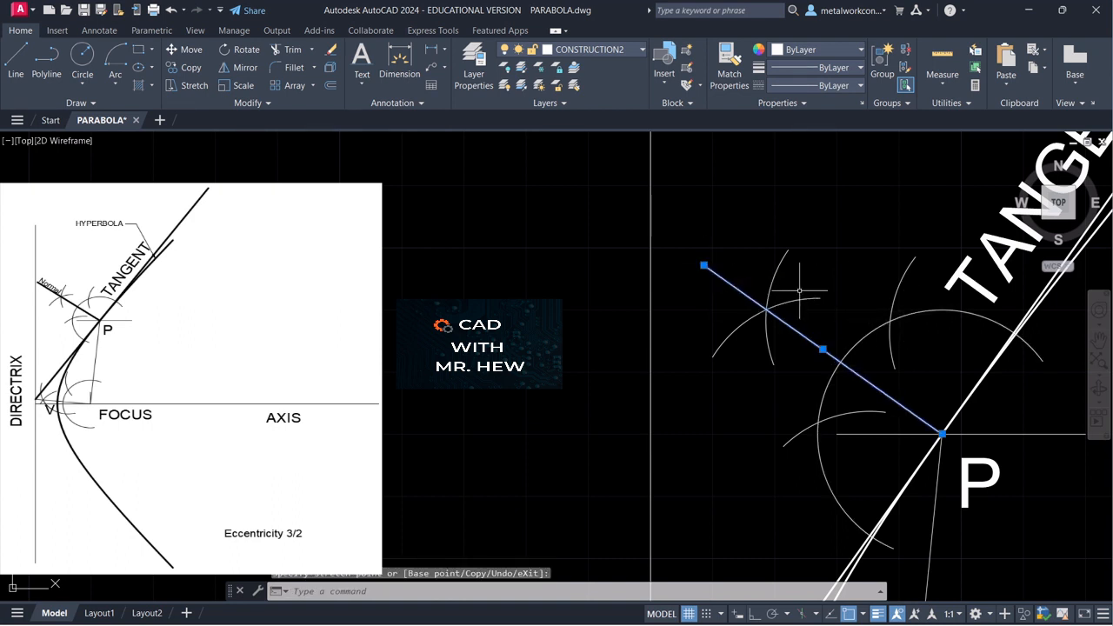
click(598, 49)
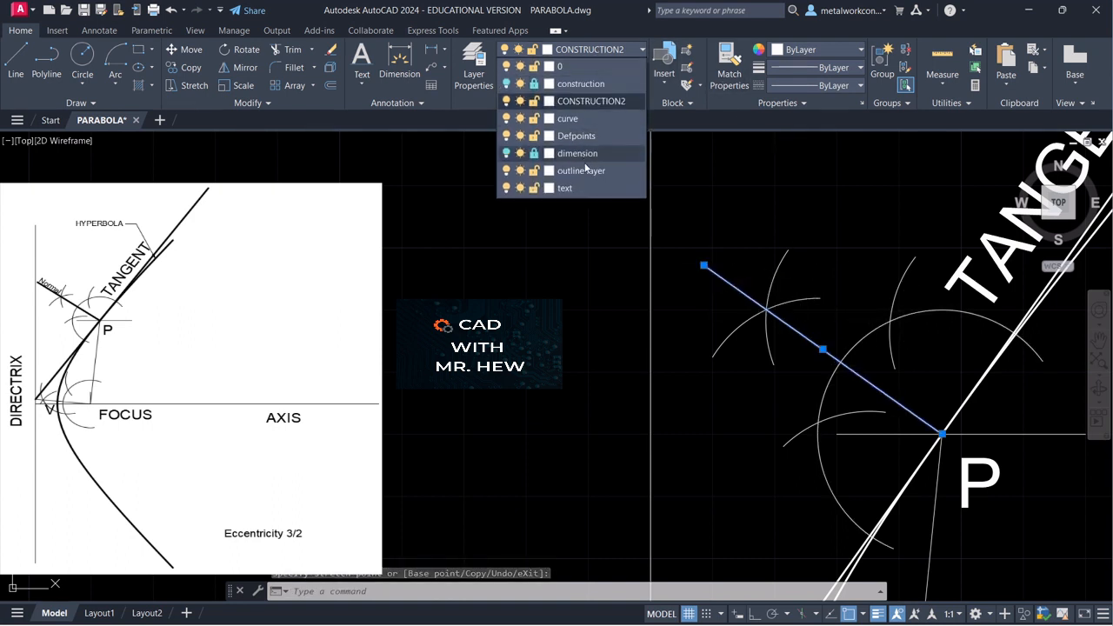
click(583, 175)
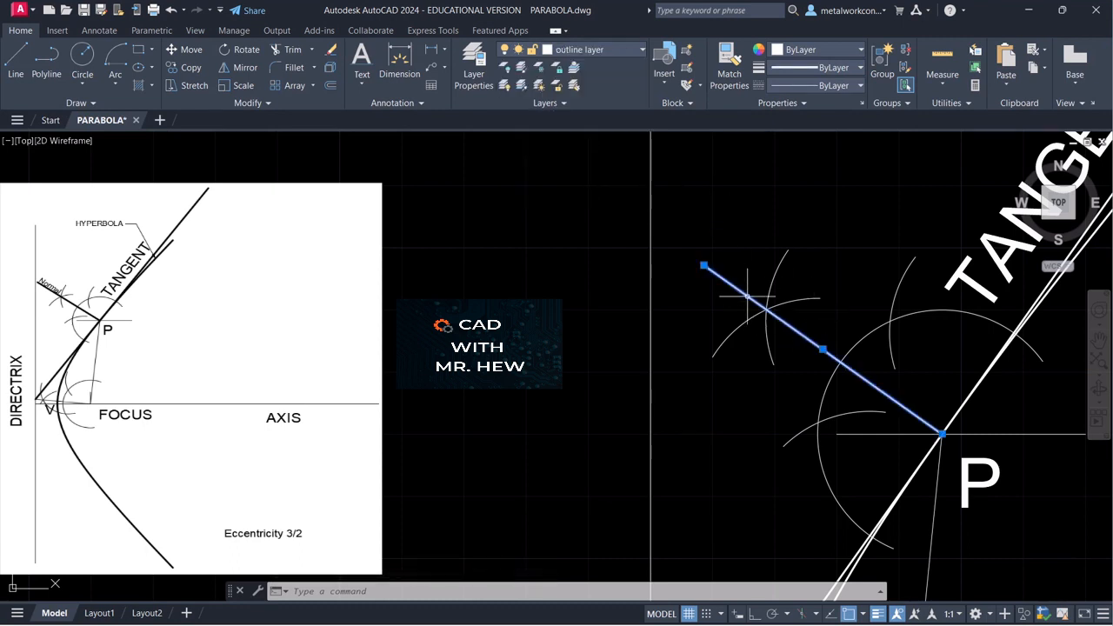
Stretch the normal's outer end farther along its own direction until it almost reaches the directrix, and clear the selection.
click(705, 265)
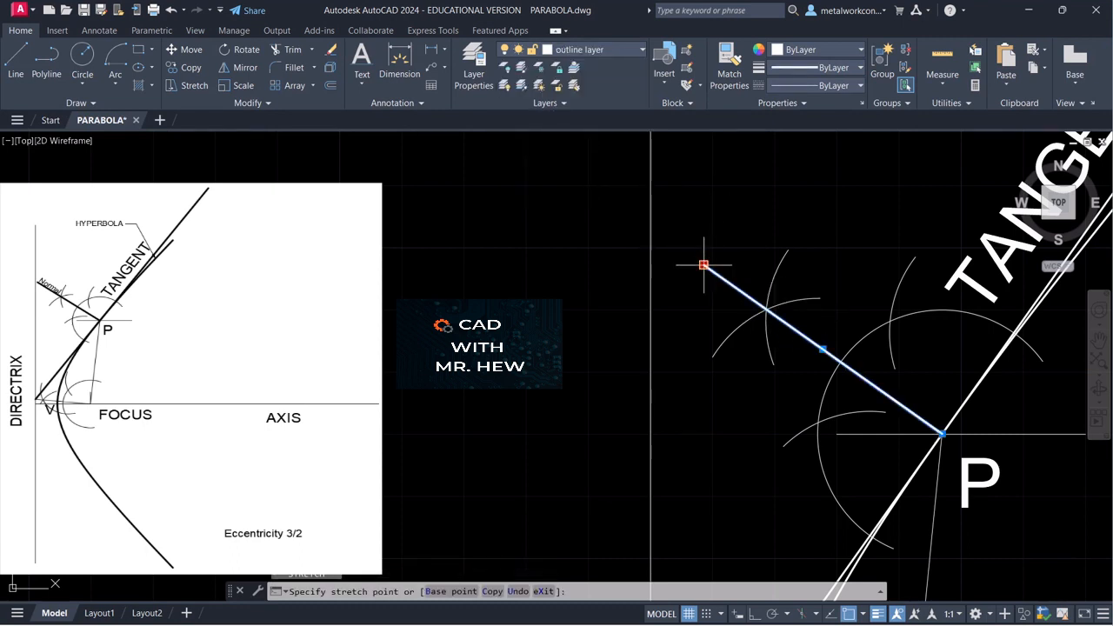
click(661, 234)
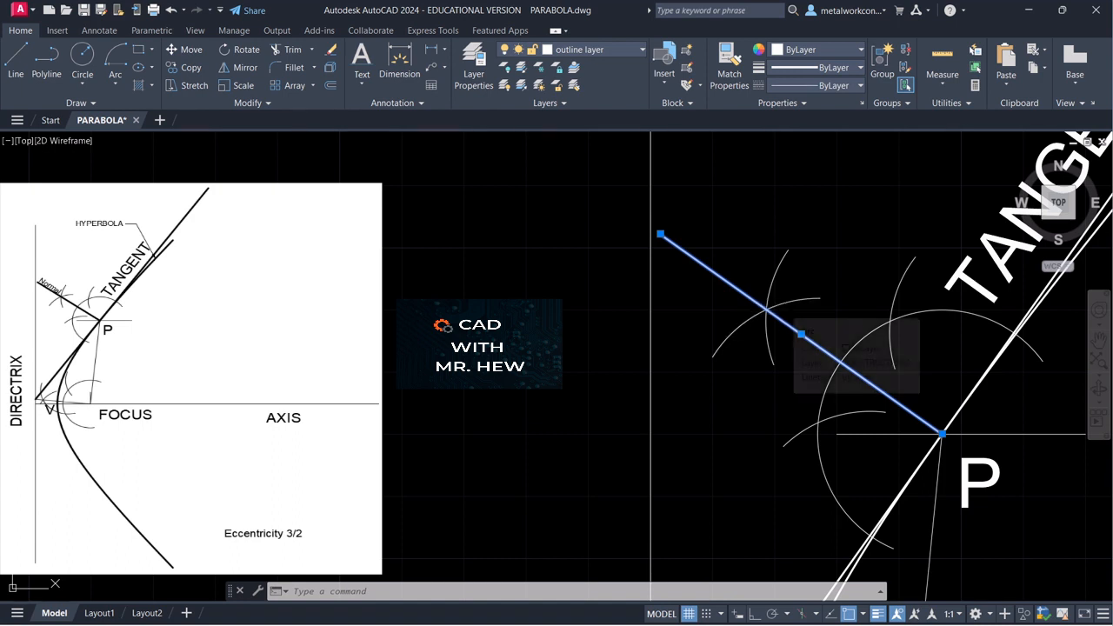
click(780, 302)
click(773, 280)
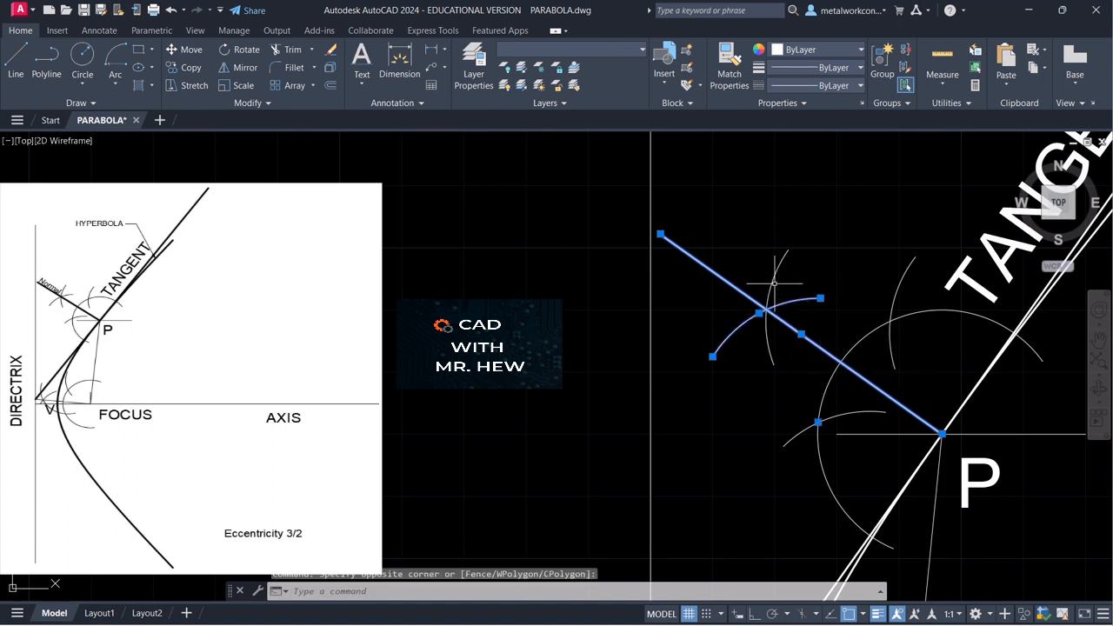
key(Escape)
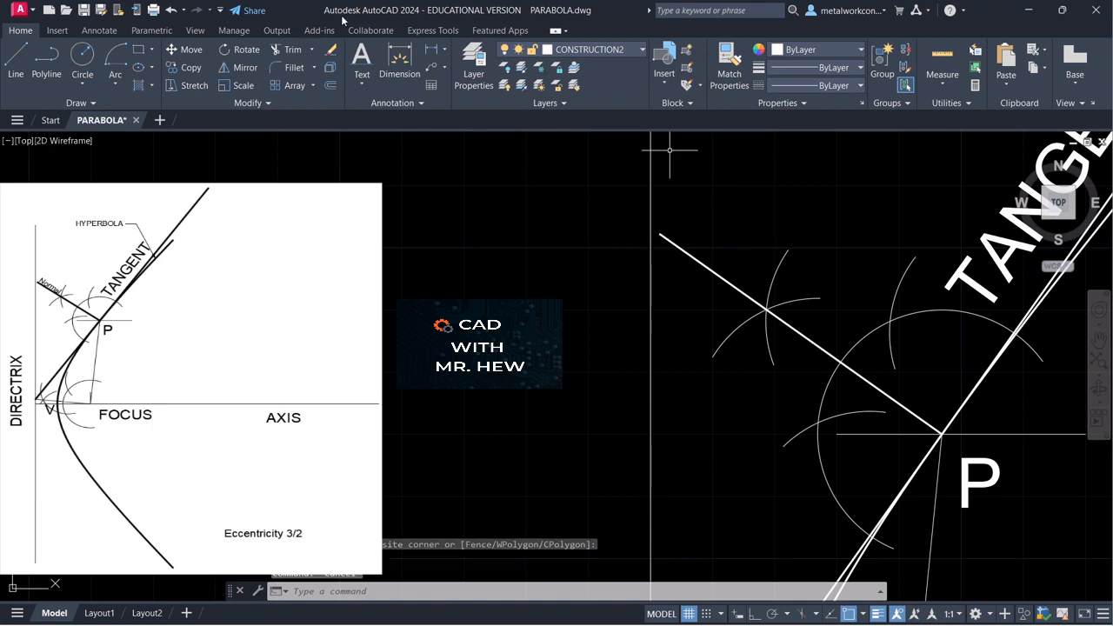
With object snap off, add the single-line text "Normal" on the text layer at the normal's outer end, height 4, rotation 300.
click(599, 50)
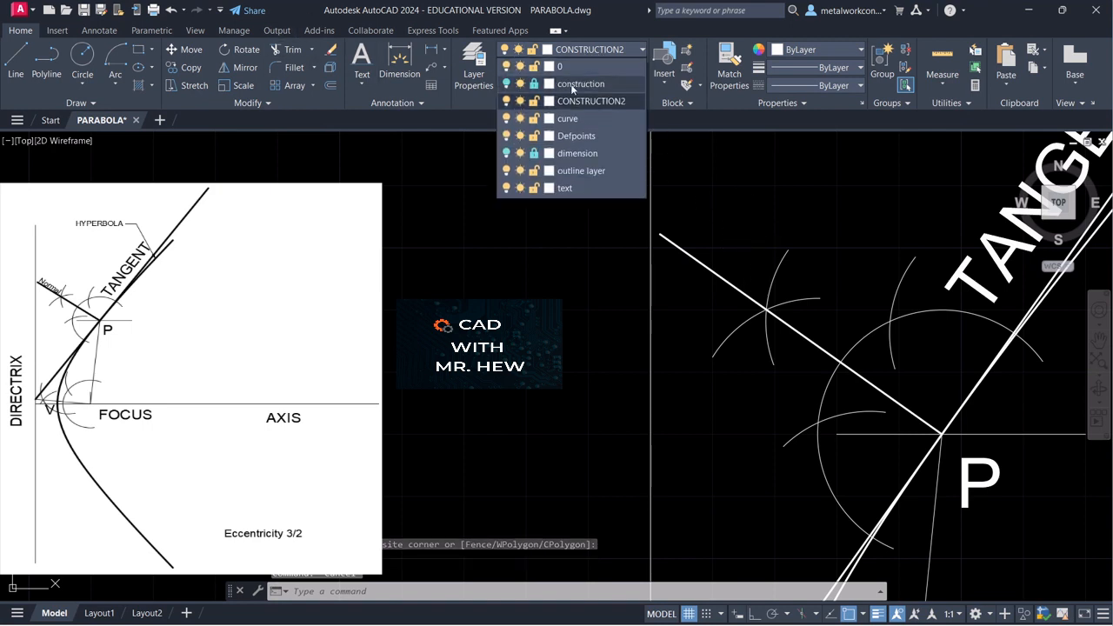
click(565, 188)
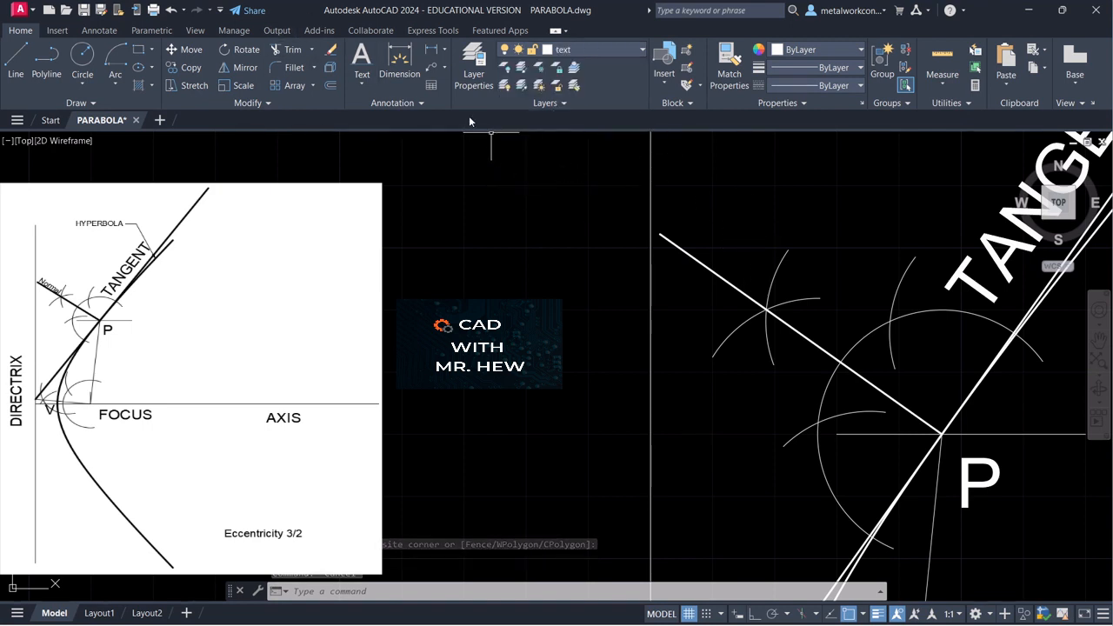
click(360, 84)
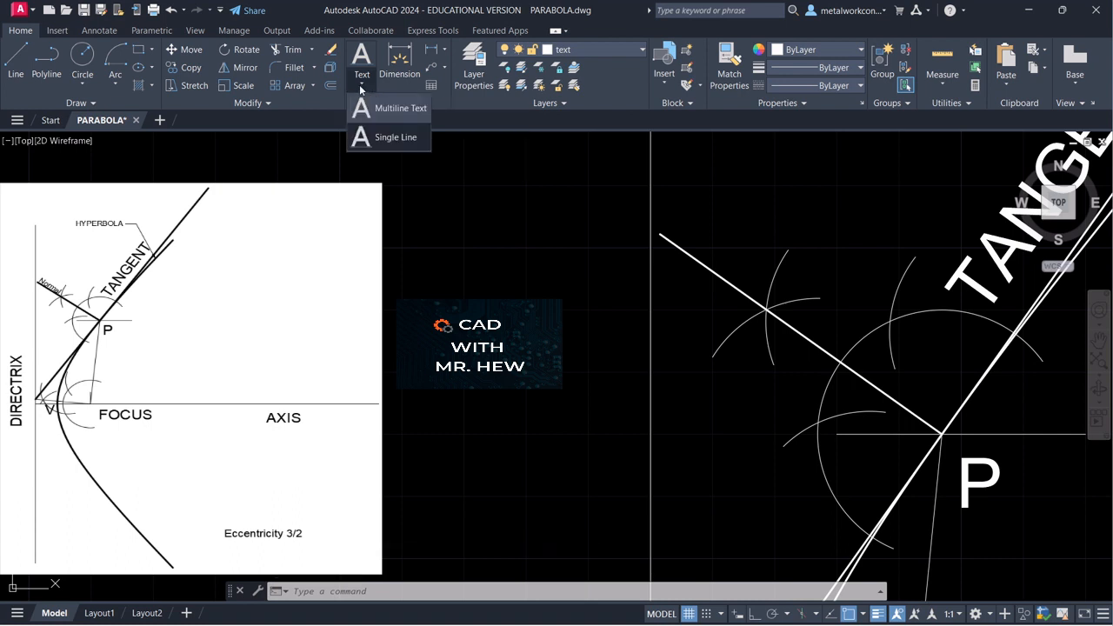
click(388, 140)
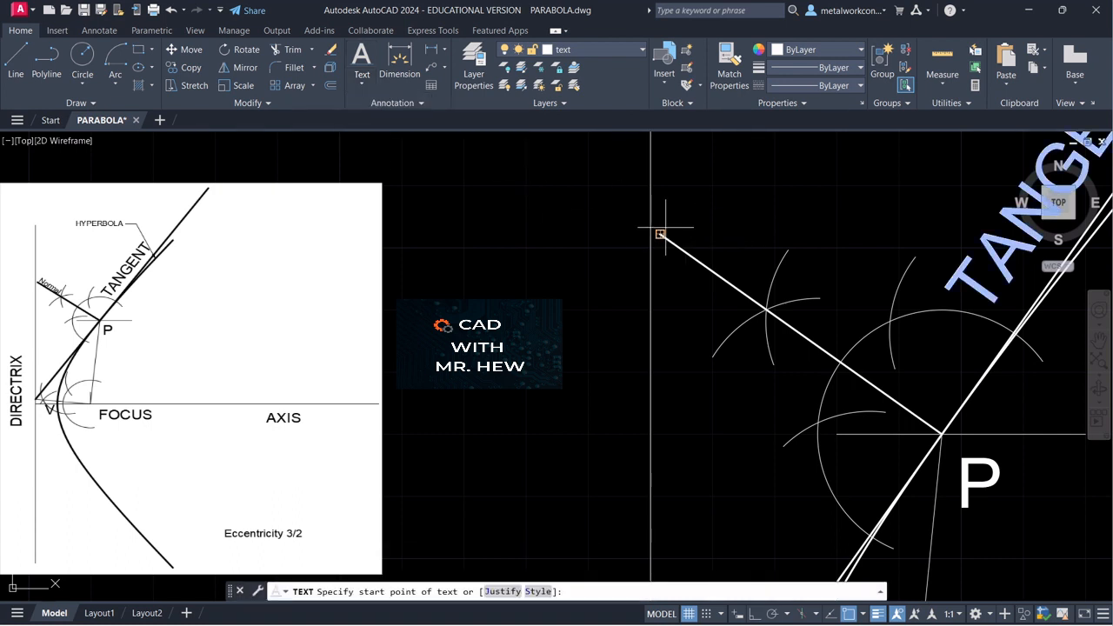
click(849, 616)
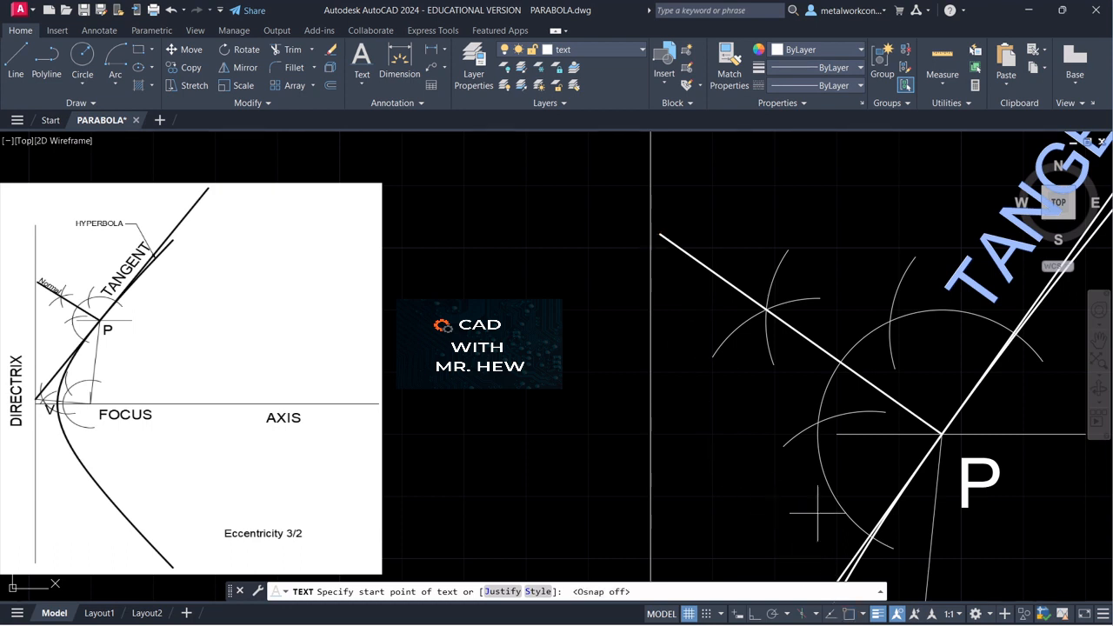
click(666, 228)
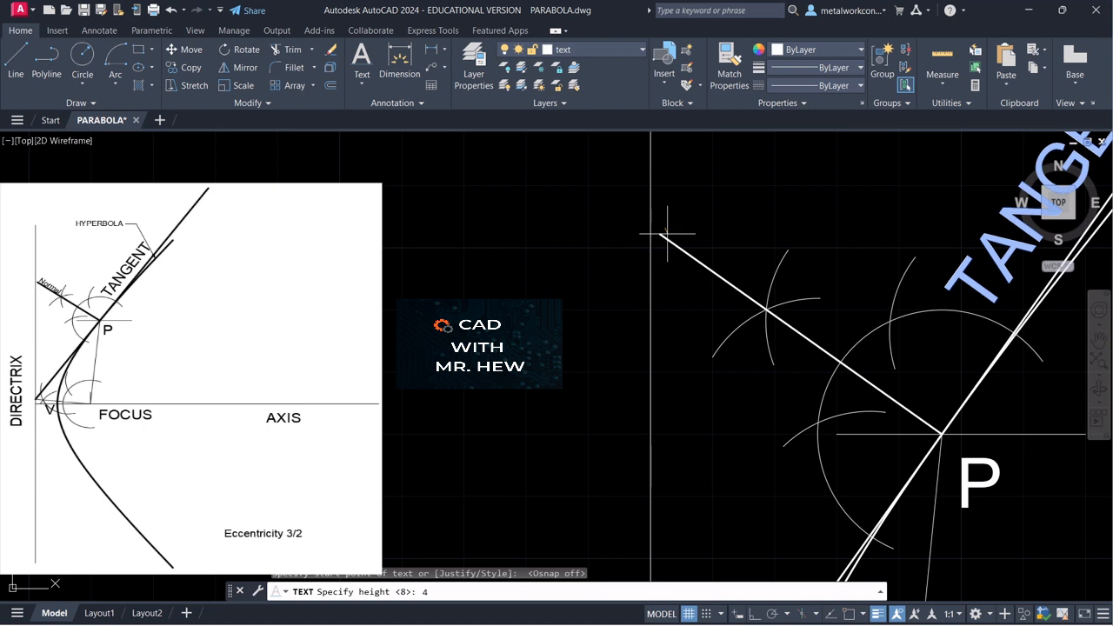
key(Return)
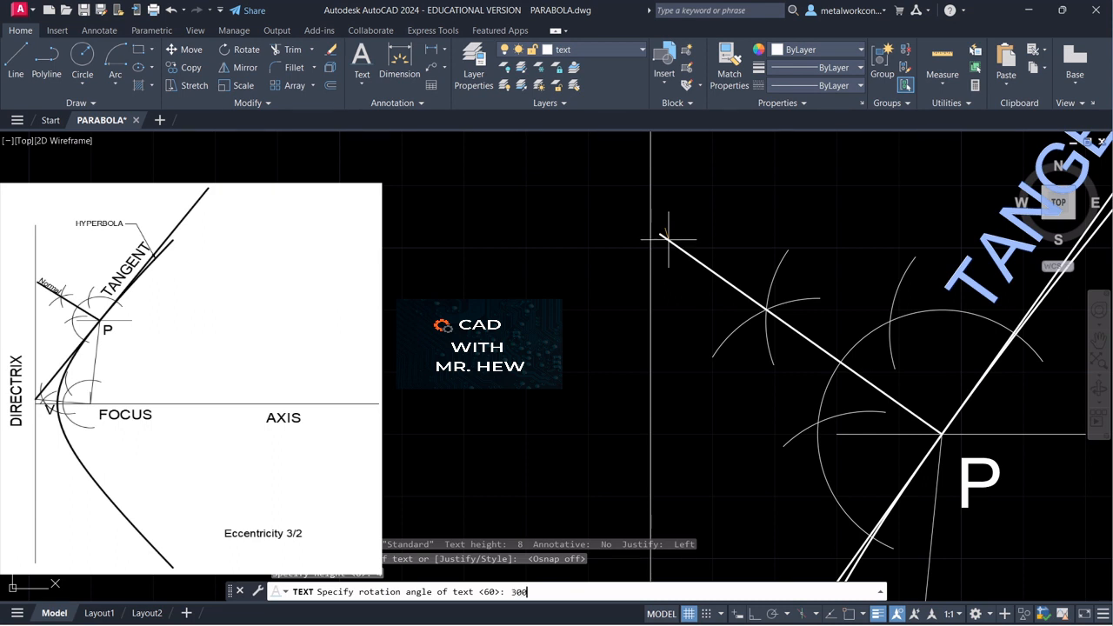
key(Return)
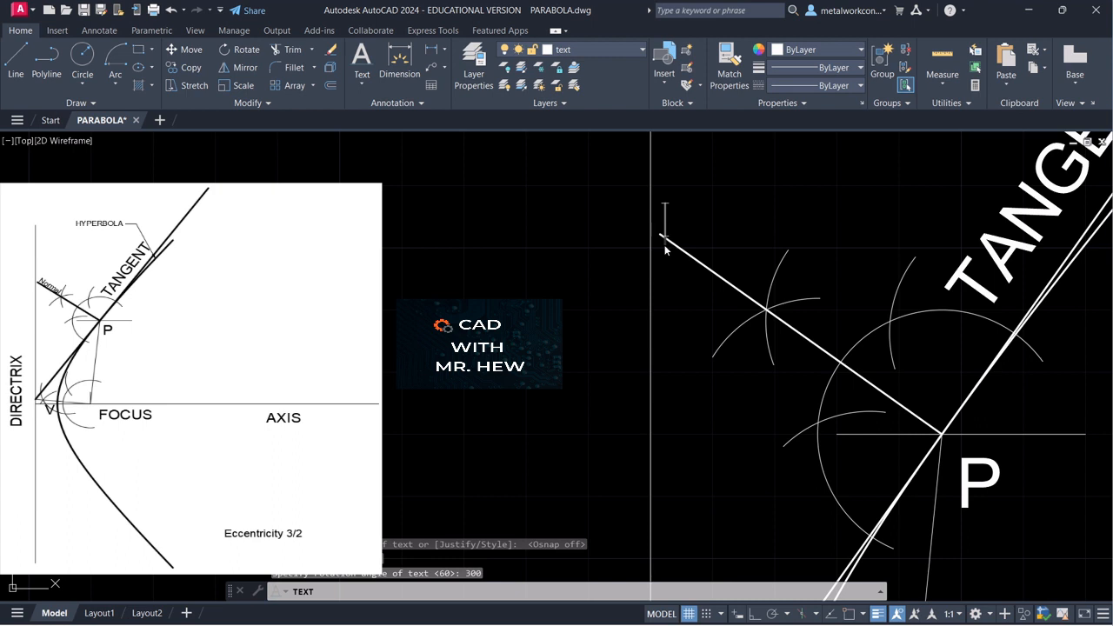
text(No)
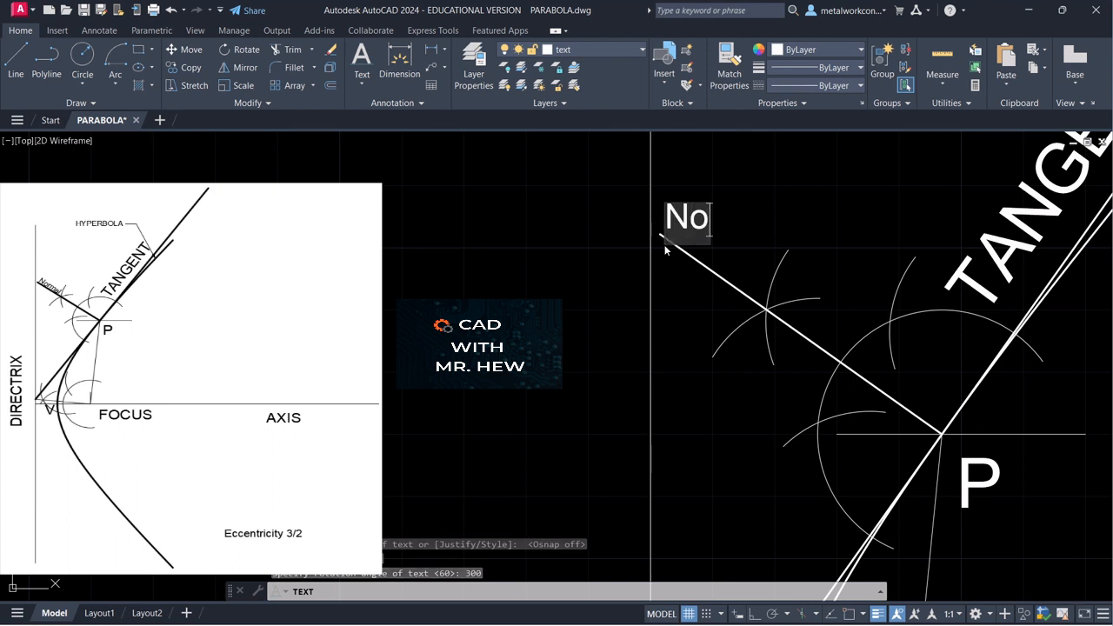
text(rmal)
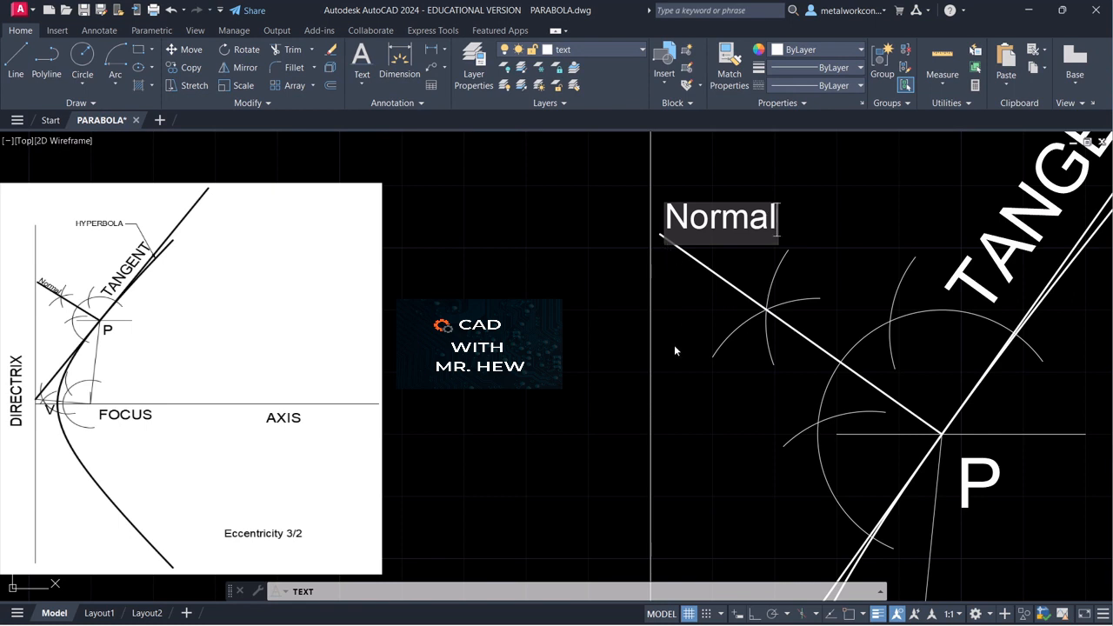
key(Return)
key(Return)
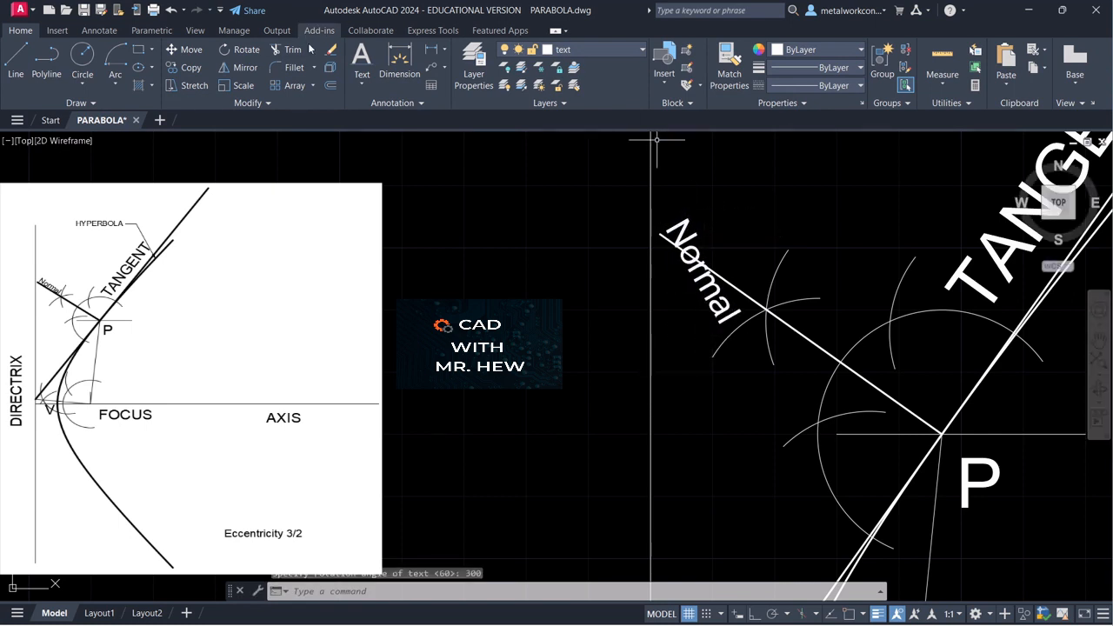
Rotate the "Normal" label about its start point so that it runs parallel along the upper side of the normal.
click(237, 50)
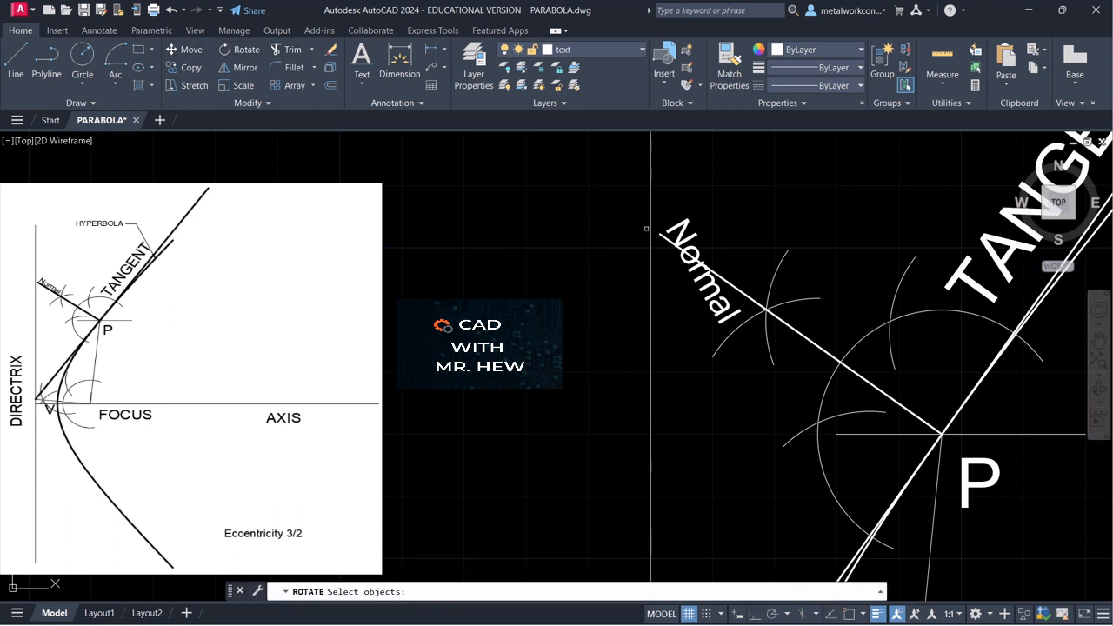
click(683, 248)
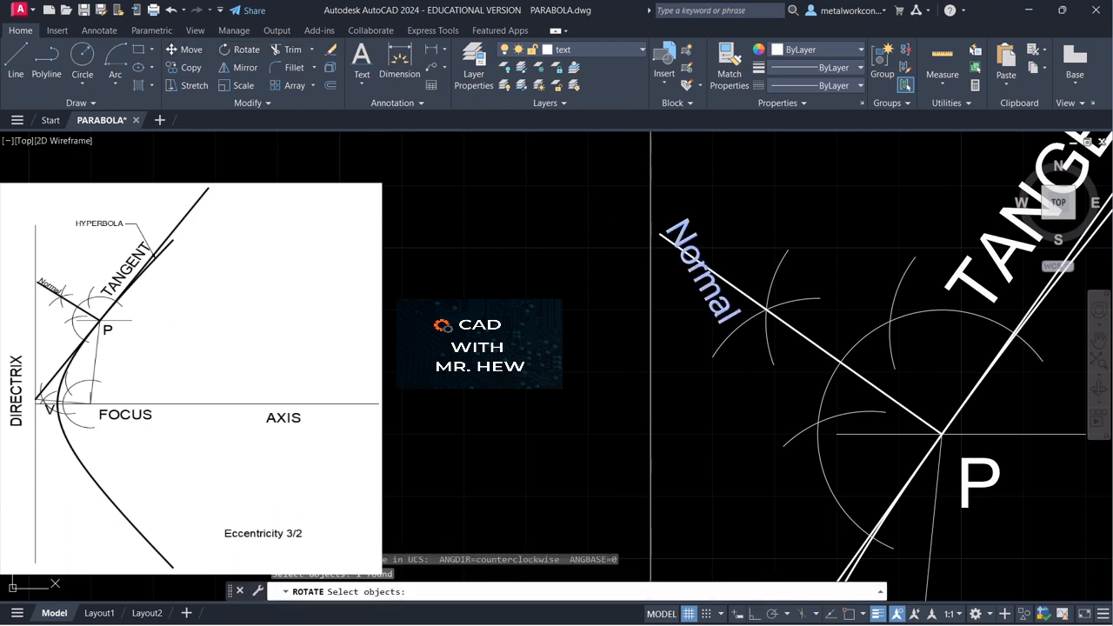
key(Return)
click(666, 233)
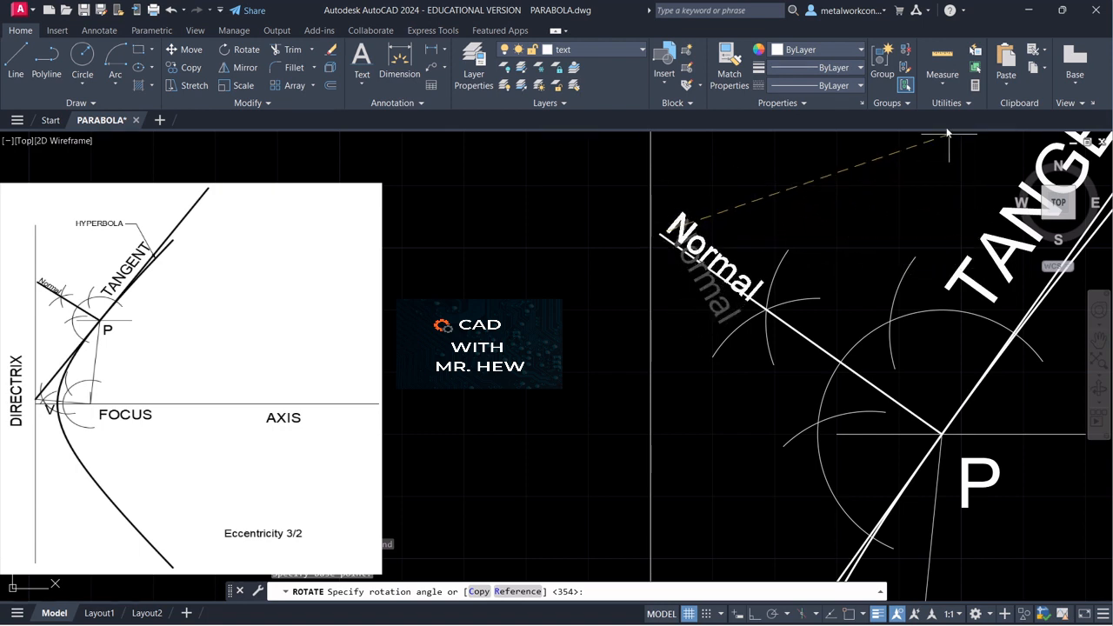
click(768, 185)
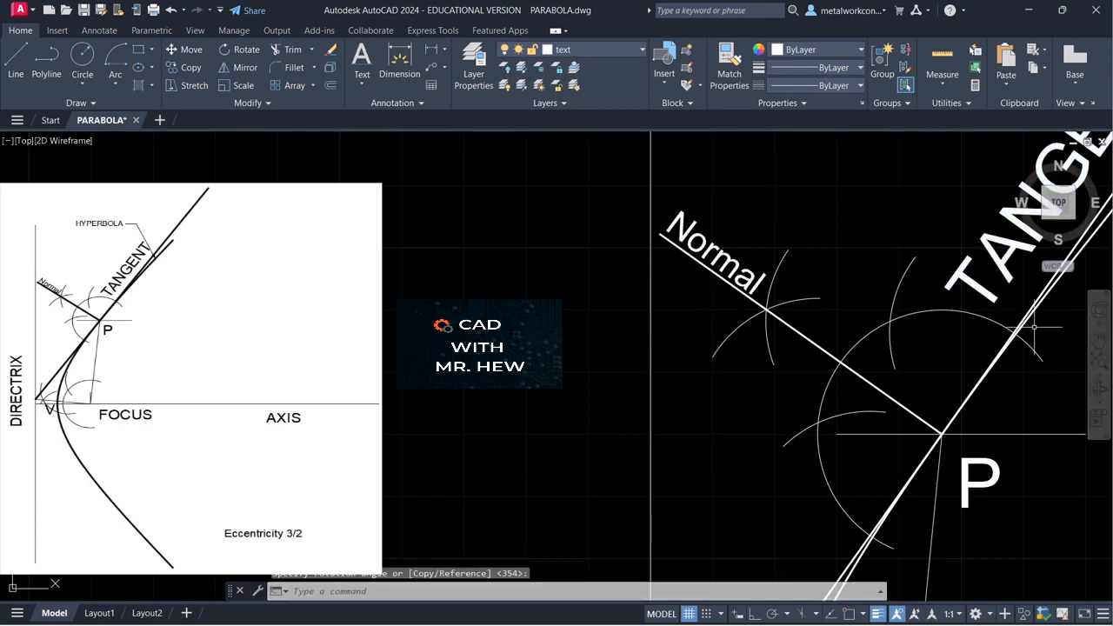
Examine the whole hyperbola drawing, including the tangent, normal, directrix, focus, axis and eccentricity labels, against the reference image.
scroll(1066, 357, down, 2)
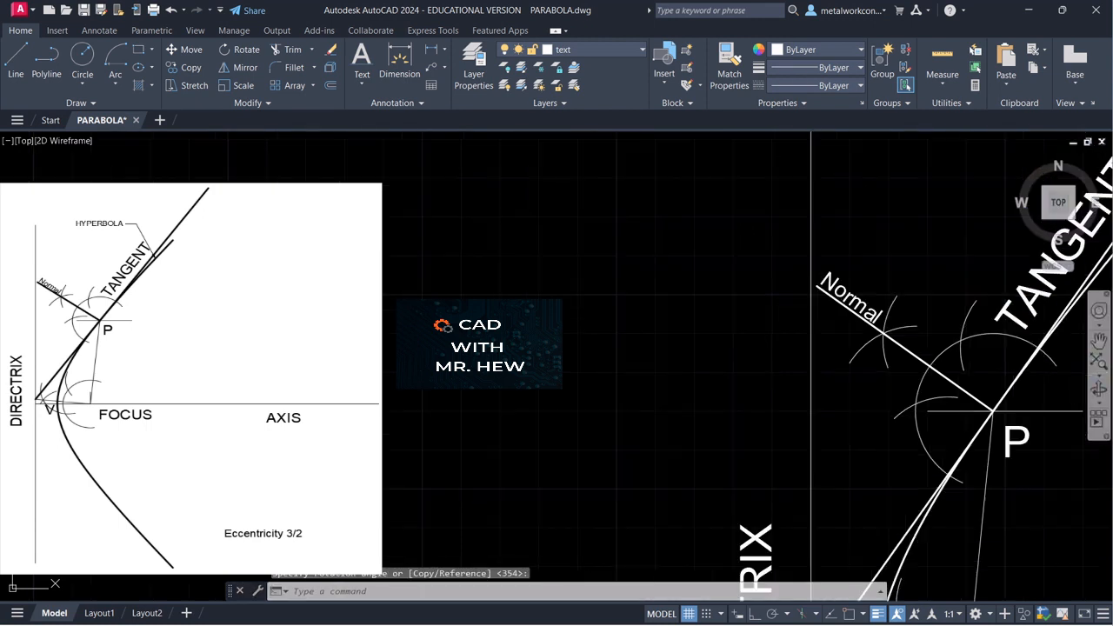
click(1100, 346)
drag(1046, 367, 968, 337)
scroll(967, 337, down, 2)
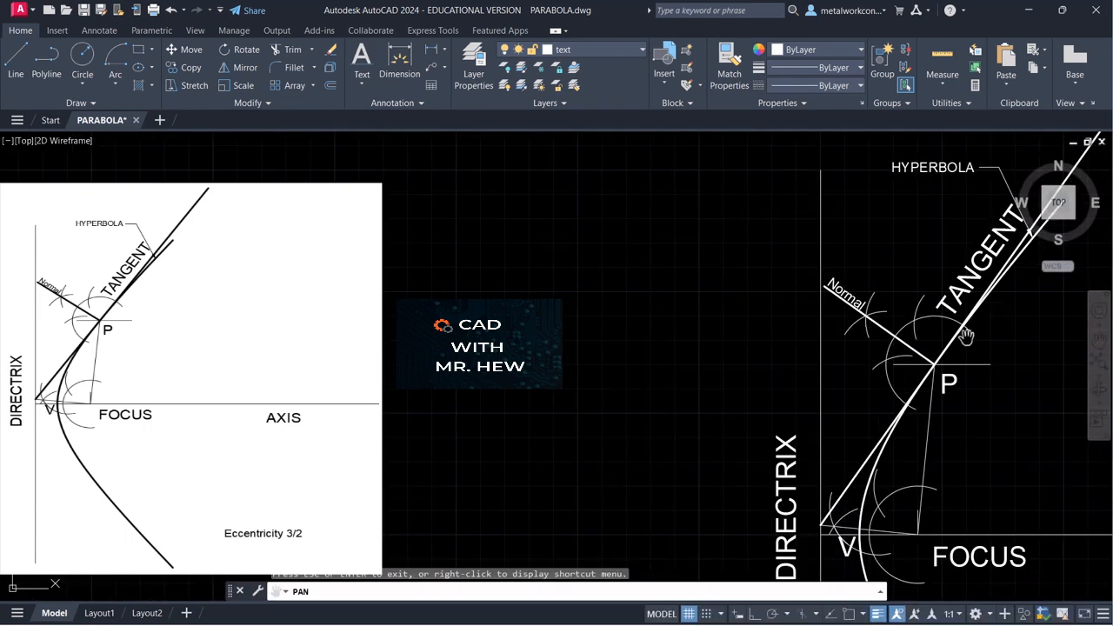
scroll(974, 348, down, 2)
mouse_move(1052, 402)
mouse_down()
mouse_move(959, 373)
mouse_move(936, 325)
mouse_move(944, 296)
mouse_move(871, 276)
mouse_move(883, 280)
mouse_up()
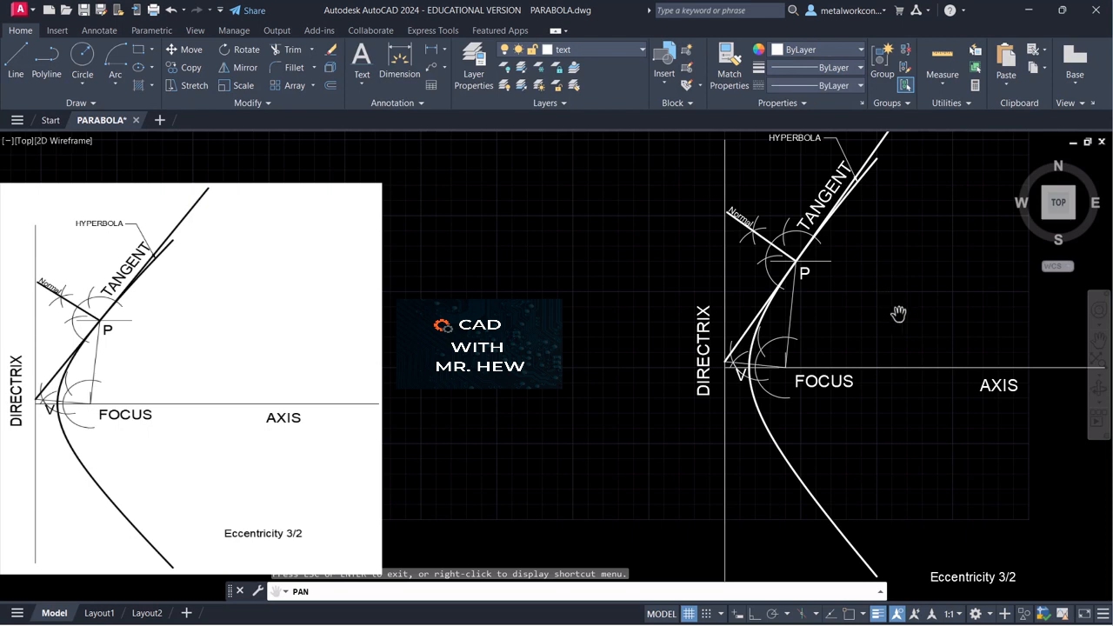
scroll(884, 312, up, 10)
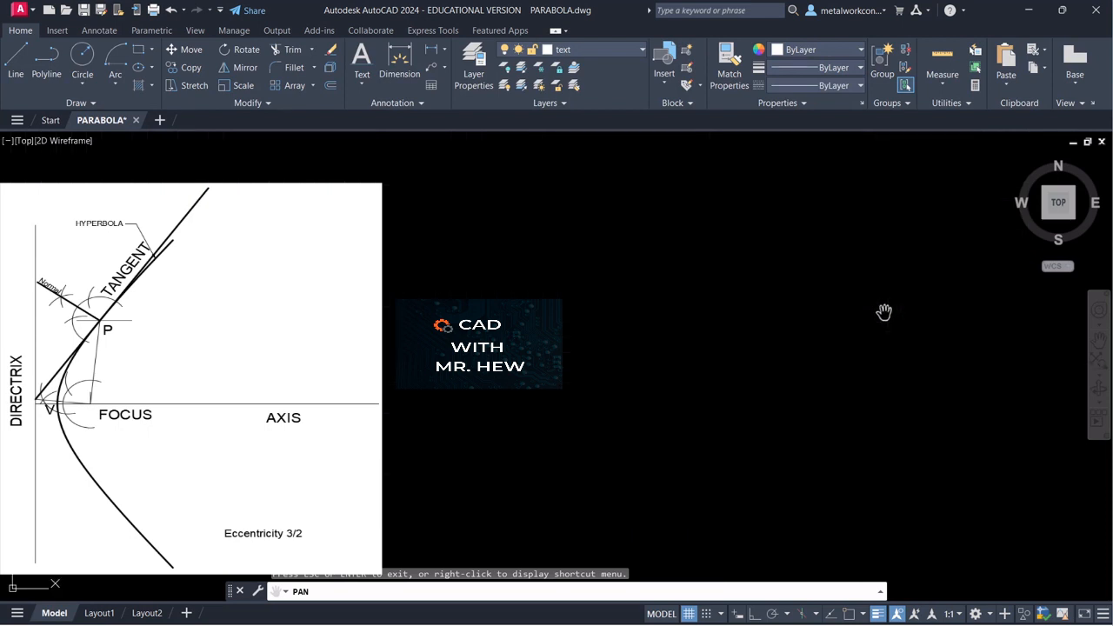
scroll(883, 312, down, 2)
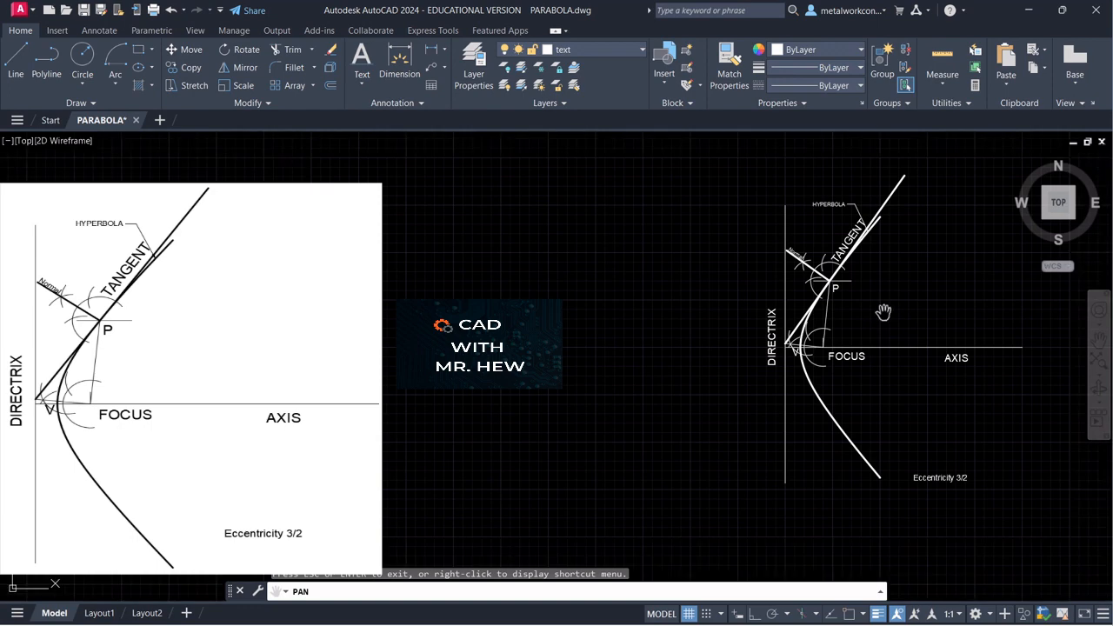
scroll(897, 331, up, 2)
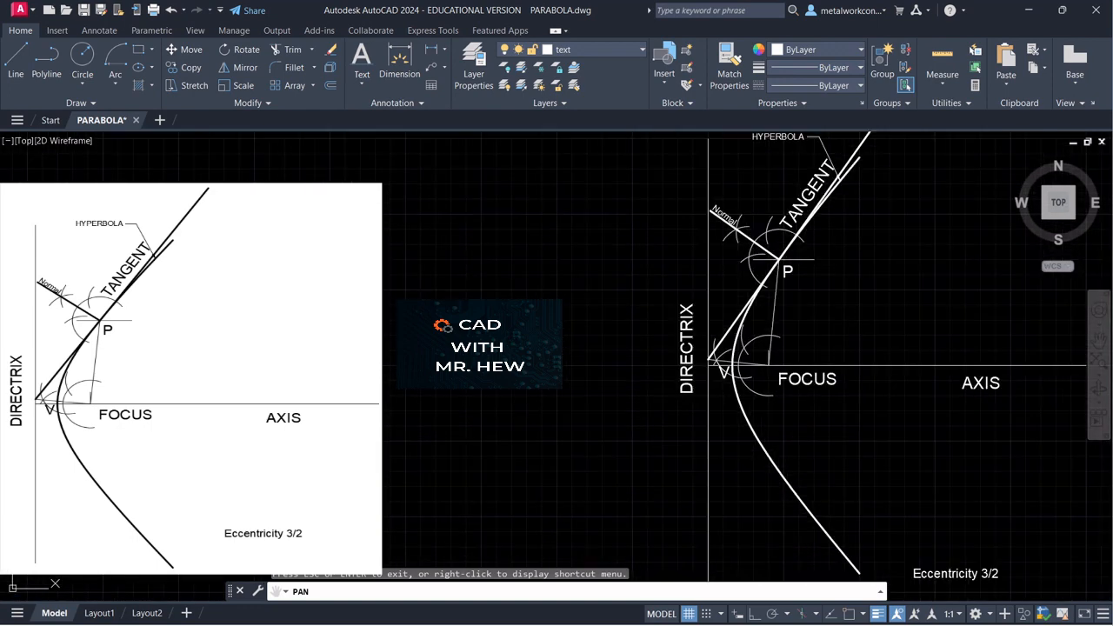
scroll(895, 334, down, 2)
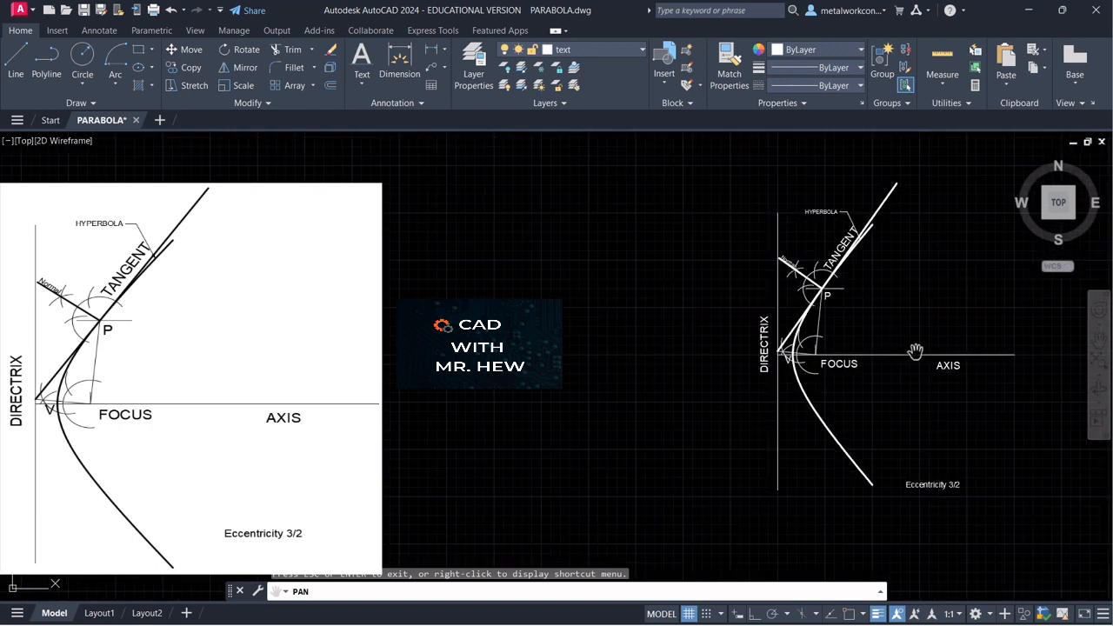
drag(915, 350, 906, 355)
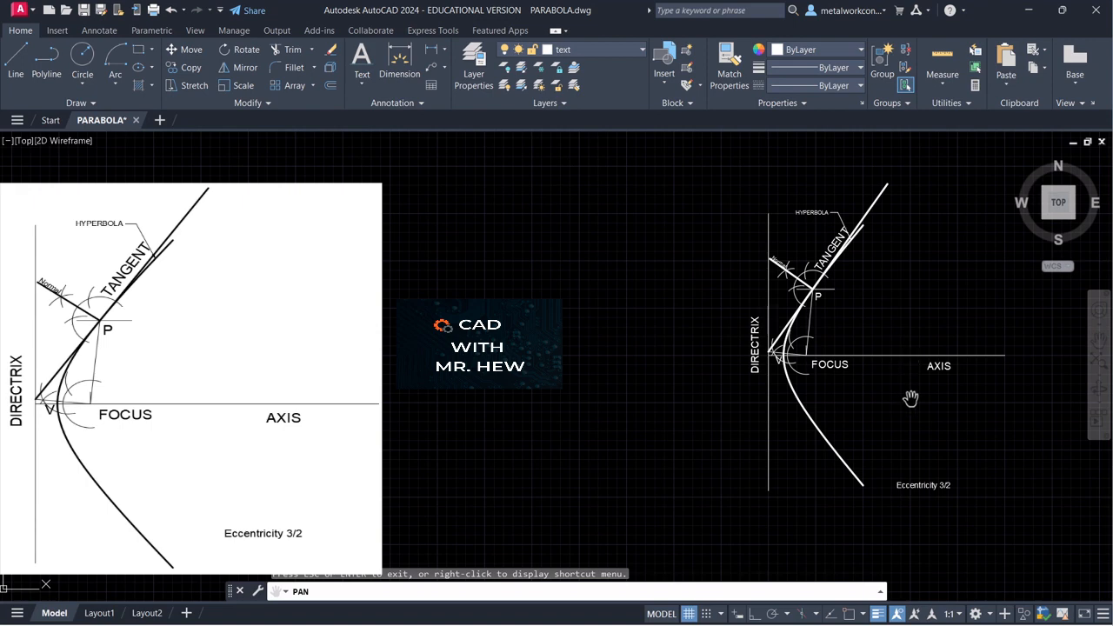
scroll(908, 396, up, 2)
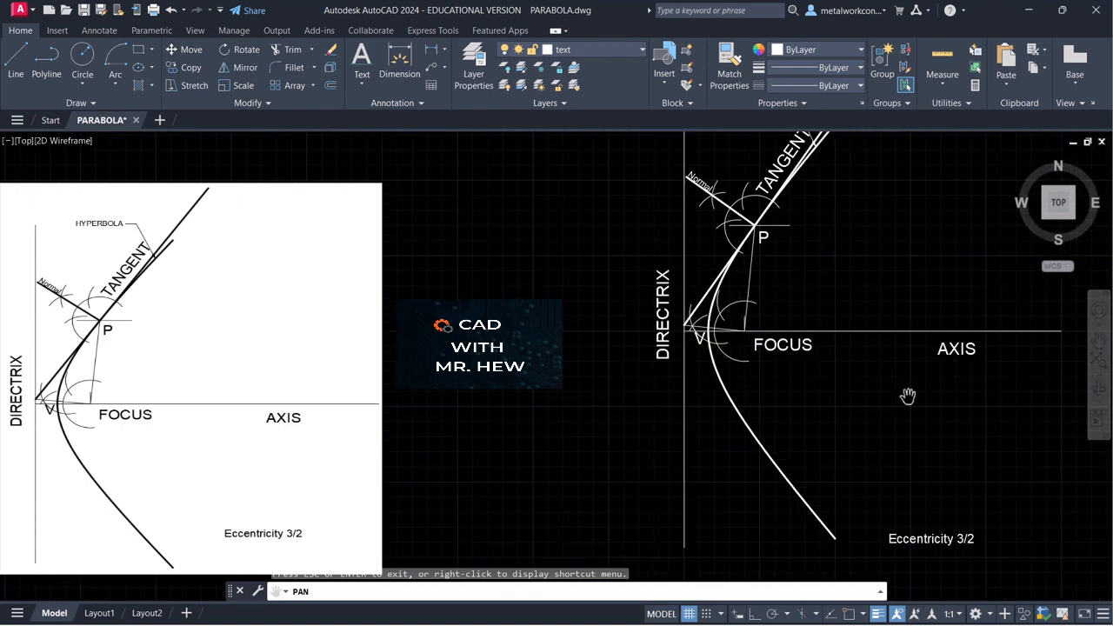
mouse_move(908, 391)
mouse_down()
mouse_move(944, 452)
mouse_move(983, 436)
mouse_move(965, 439)
mouse_up()
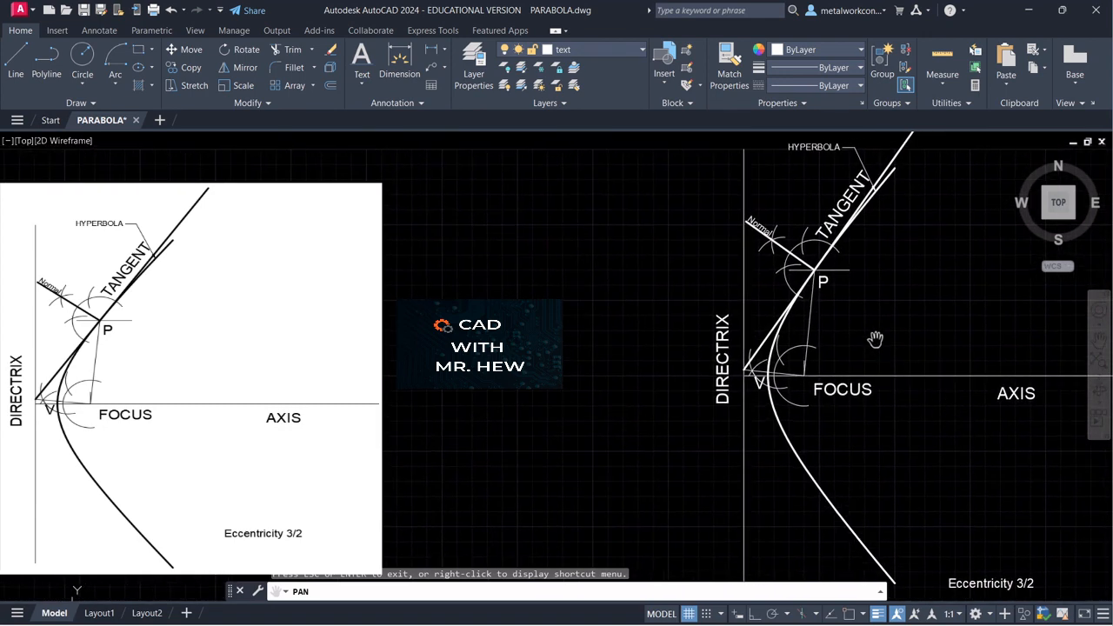